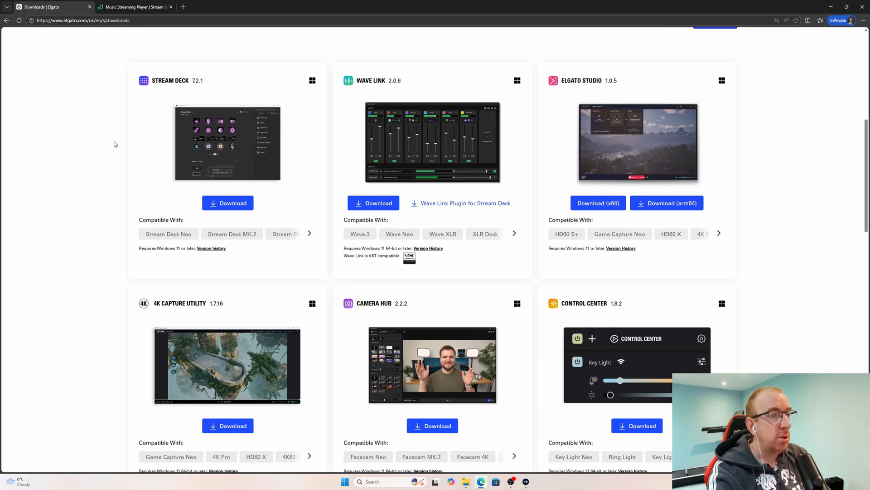
- Look through the software offered on the Elgato downloads page, including Stream Deck and Wave Link
scroll(122, 143, down, 6)
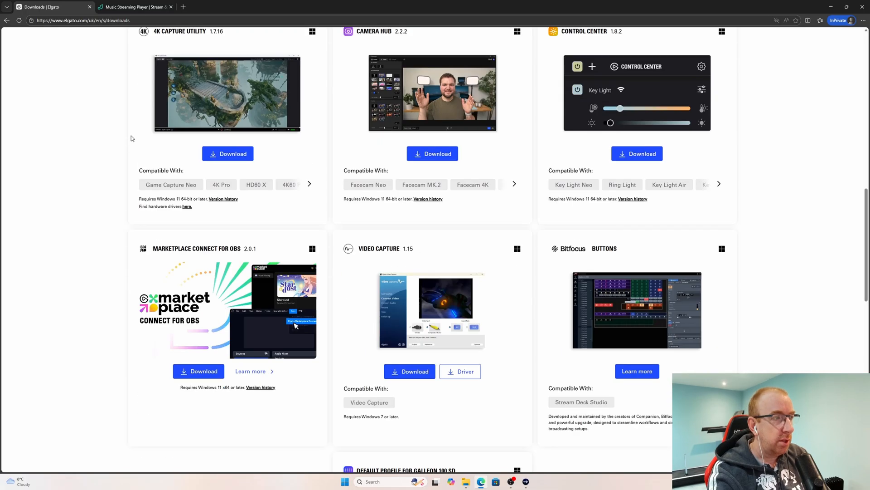
scroll(122, 140, down, 5)
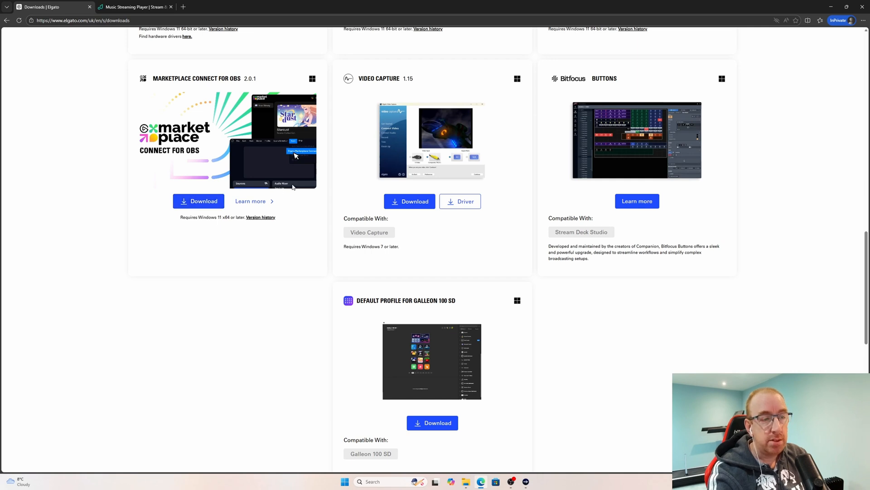
scroll(328, 181, up, 5)
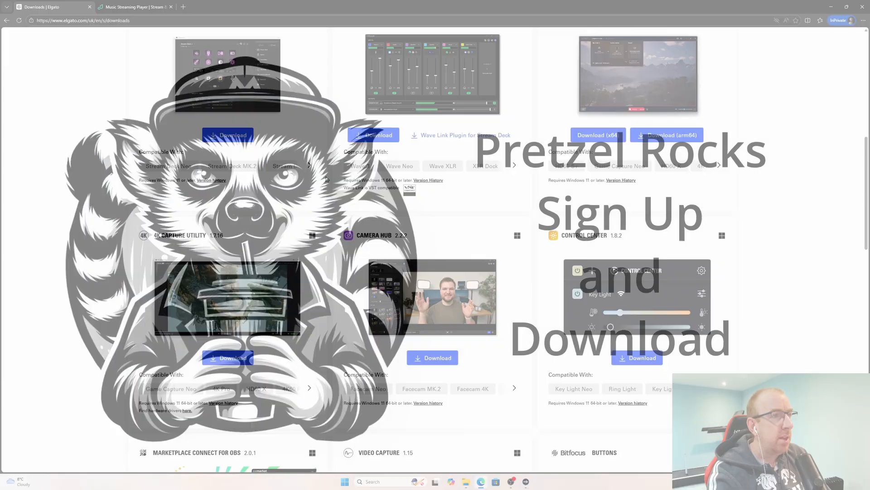
scroll(325, 177, up, 10)
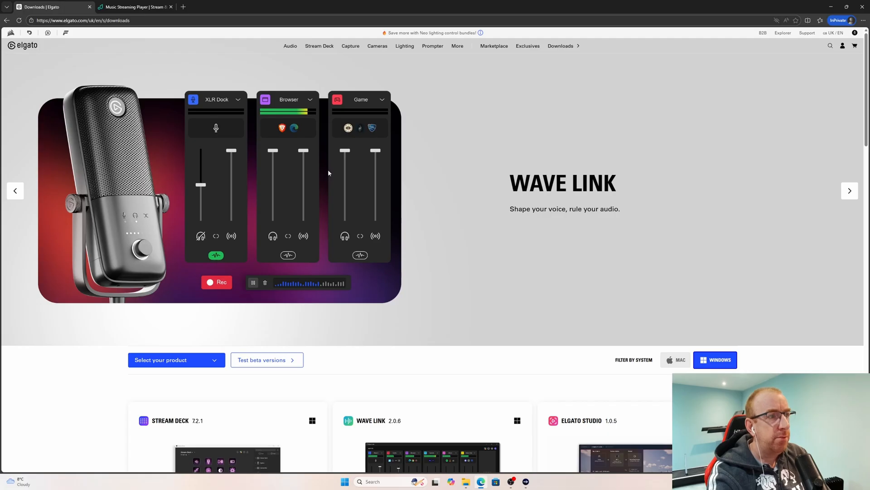
- Review the plans on the Pretzel website's pricing page and download the Windows desktop app
click(137, 7)
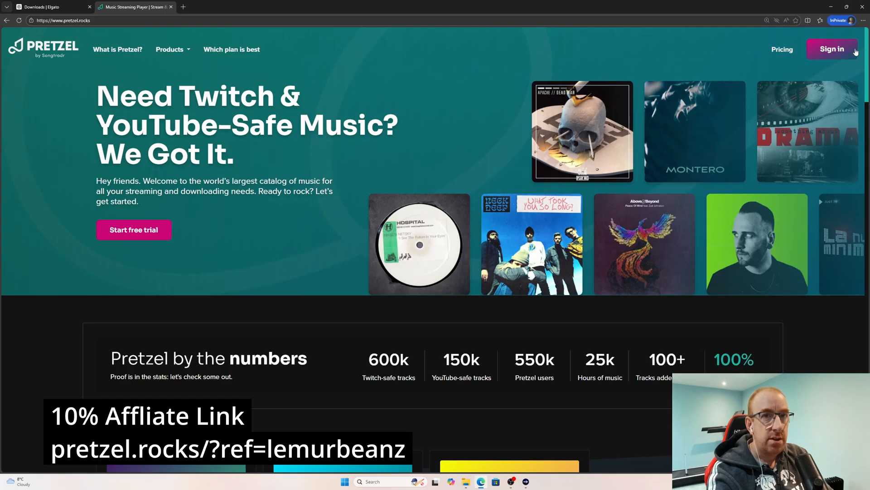
click(776, 51)
scroll(468, 108, down, 3)
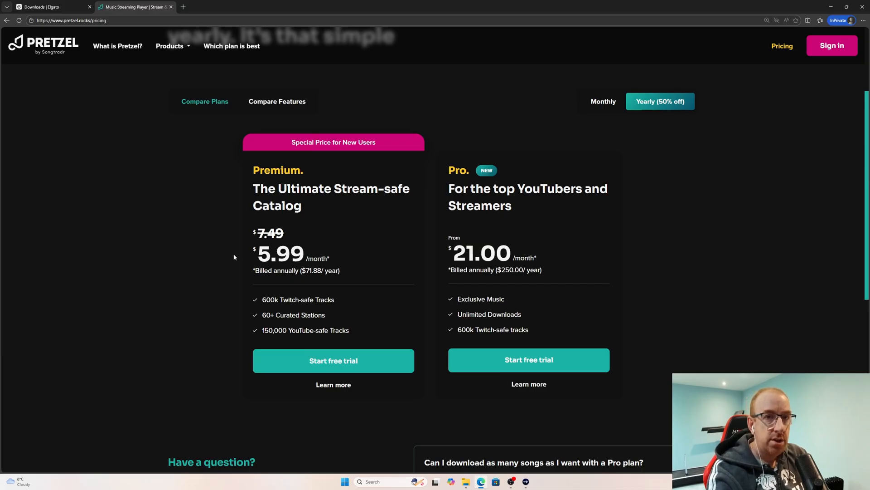
scroll(408, 249, down, 8)
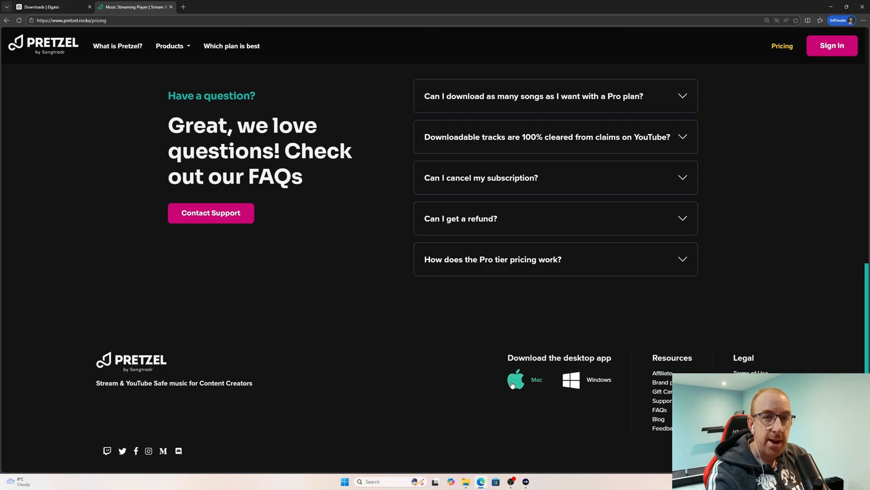
click(585, 383)
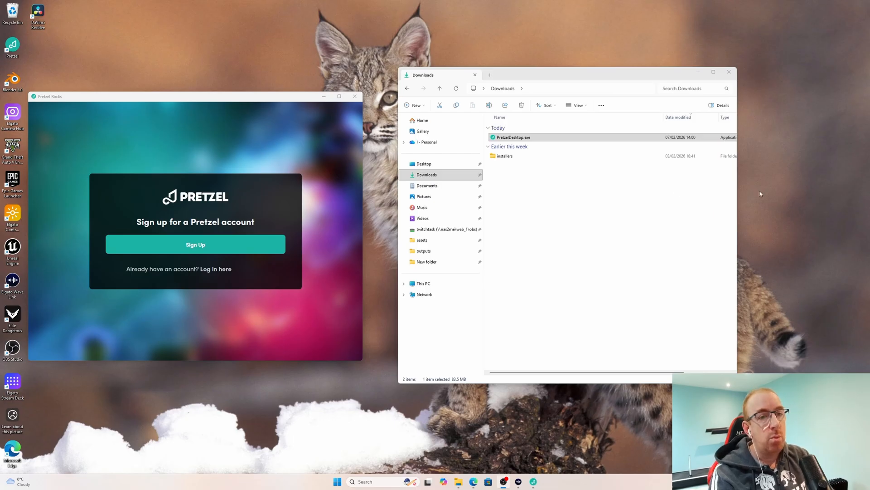
- Start logging in to the Pretzel desktop app with Twitch and reject Twitch's cookie and advertising choices
drag(211, 100, 231, 89)
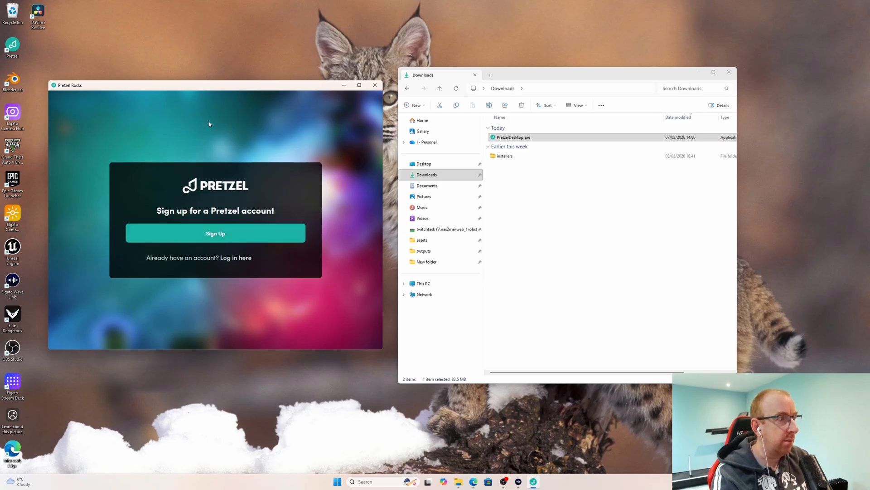
click(236, 258)
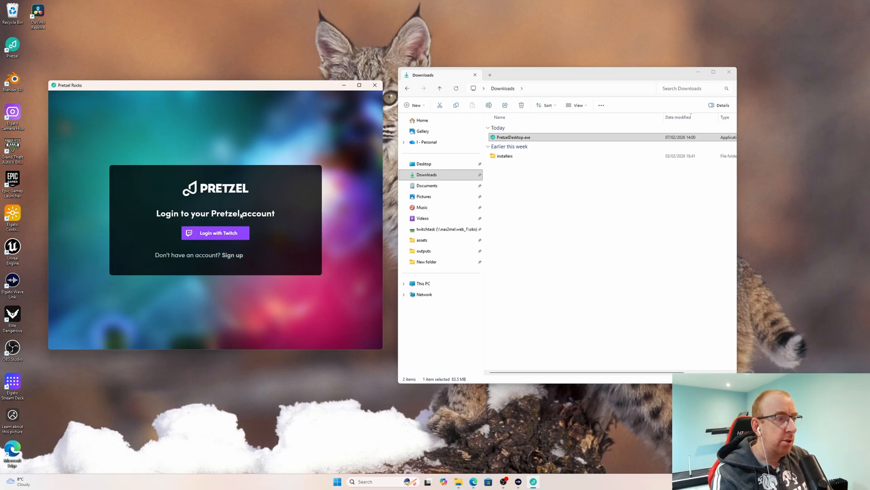
click(218, 234)
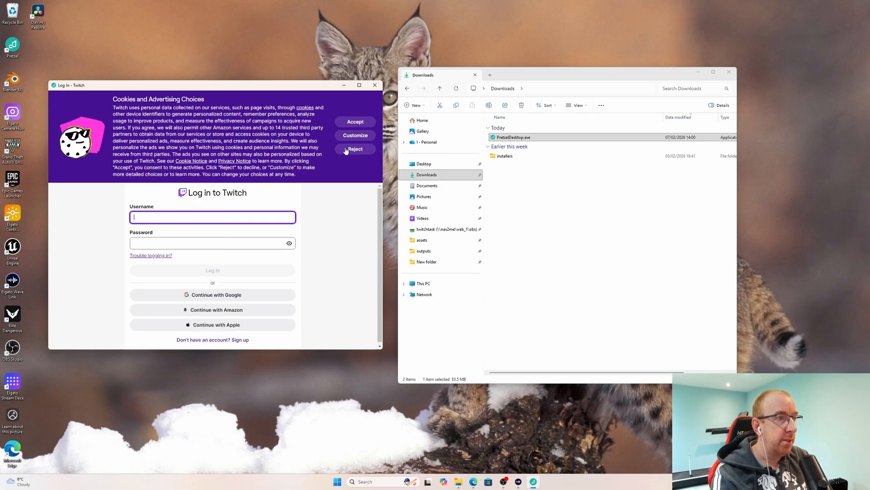
click(352, 150)
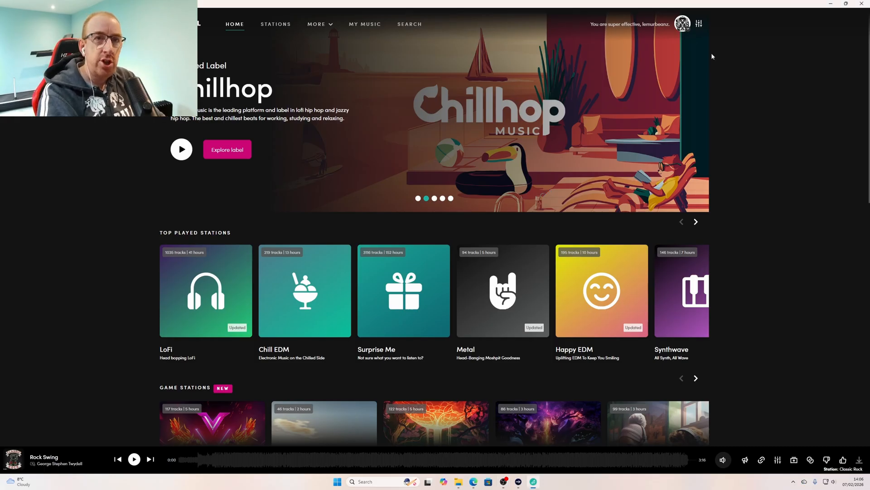
click(700, 25)
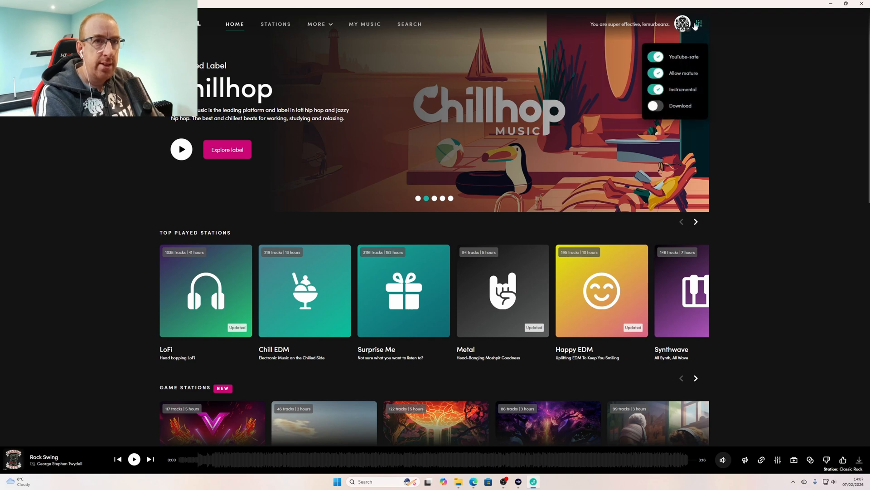
click(701, 25)
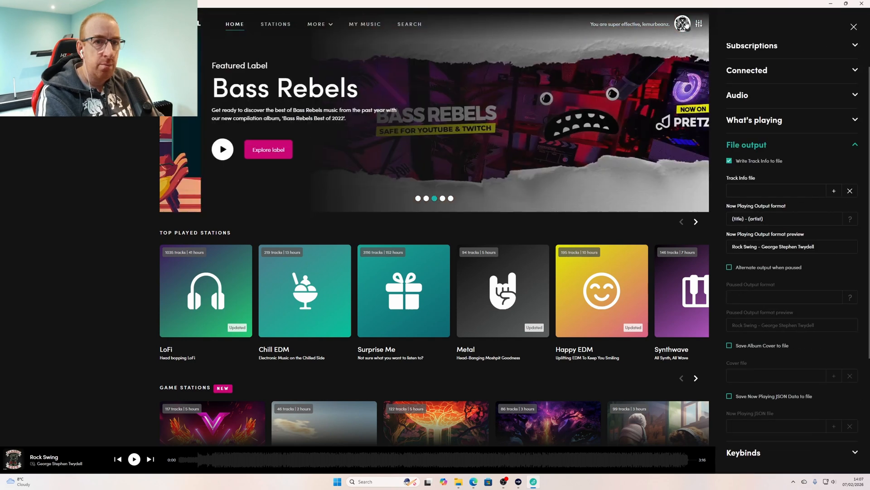
click(776, 145)
click(749, 155)
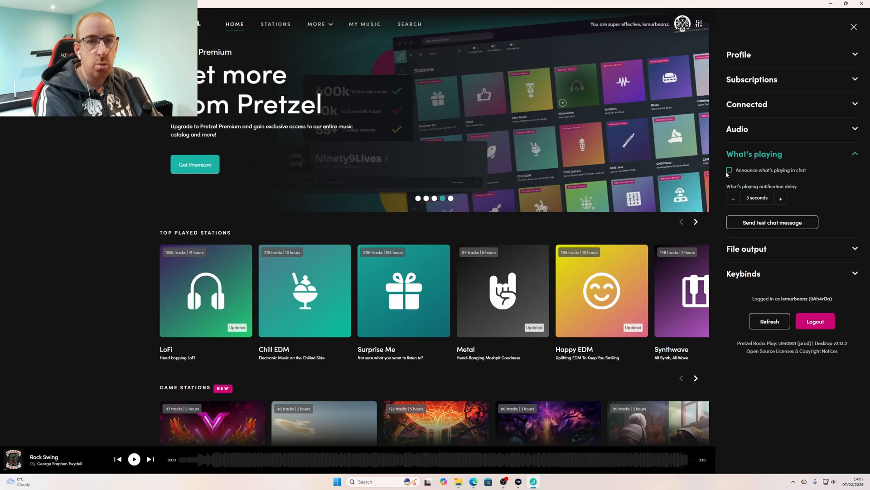
click(728, 171)
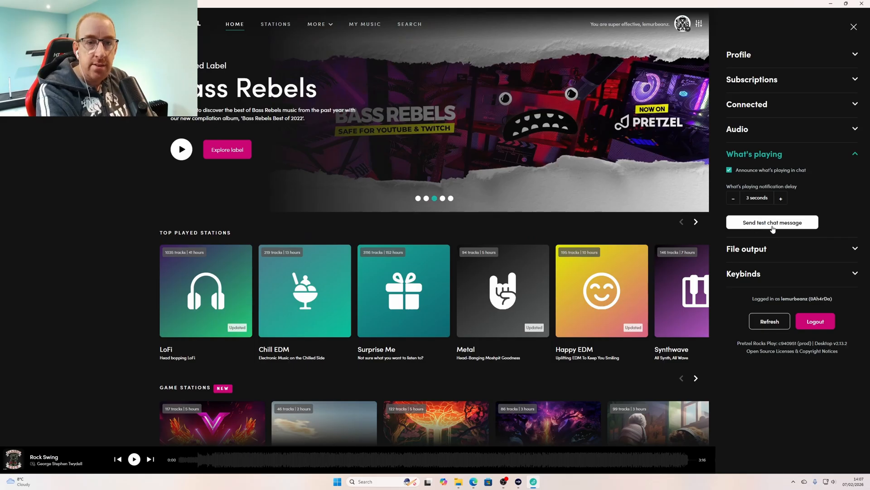
click(854, 27)
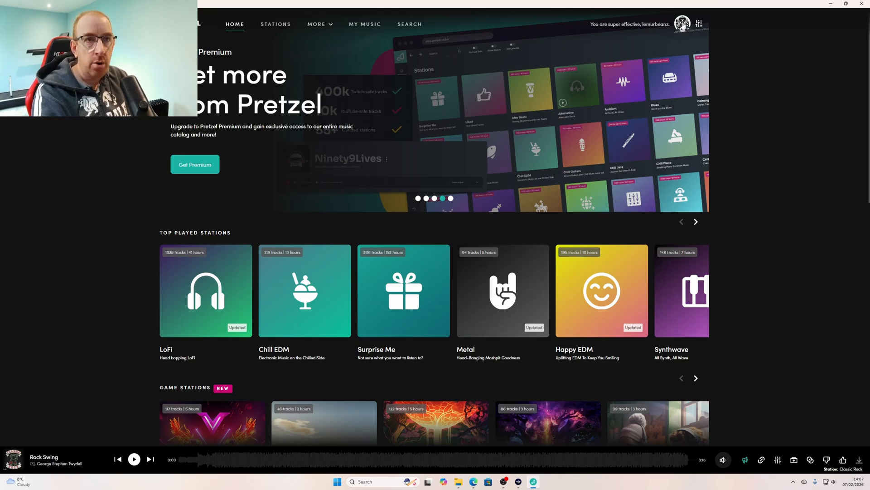
- Reopen the account settings and look over the Profile and What's playing sections
click(683, 25)
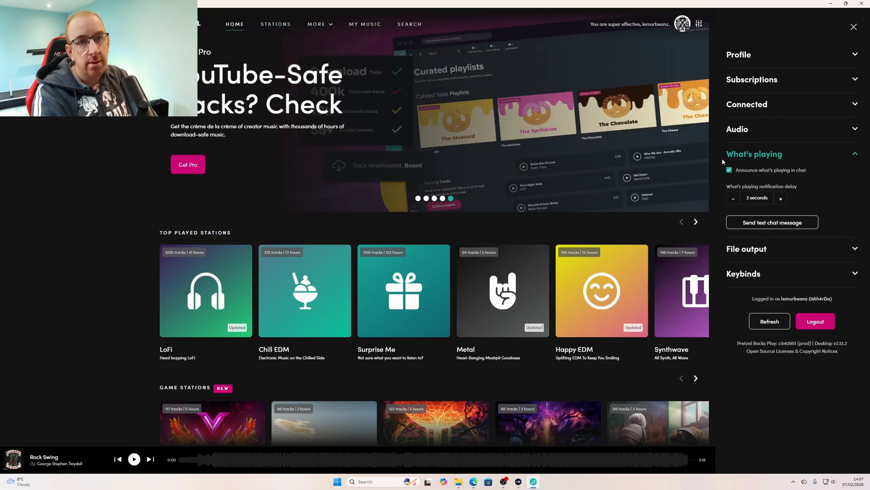
click(747, 155)
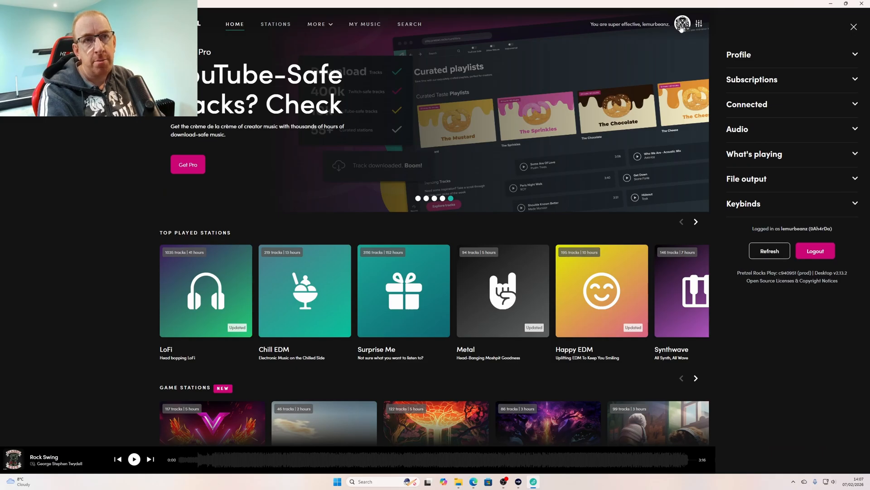
click(739, 55)
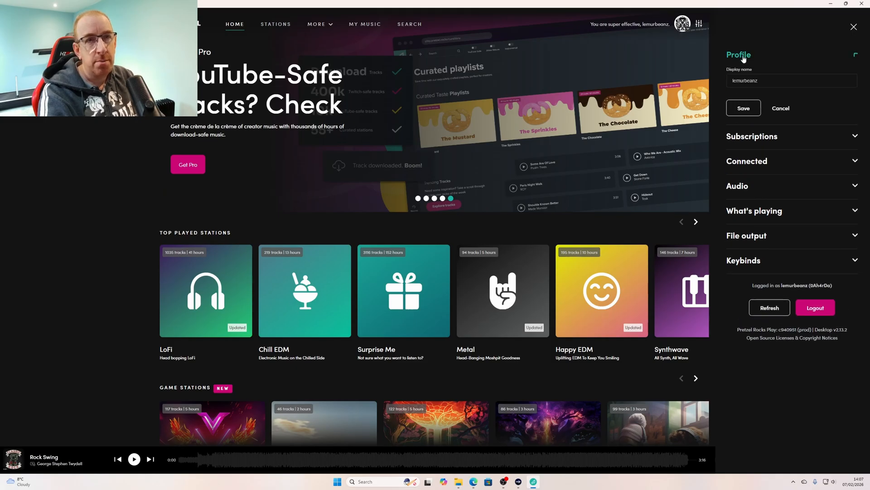
click(740, 53)
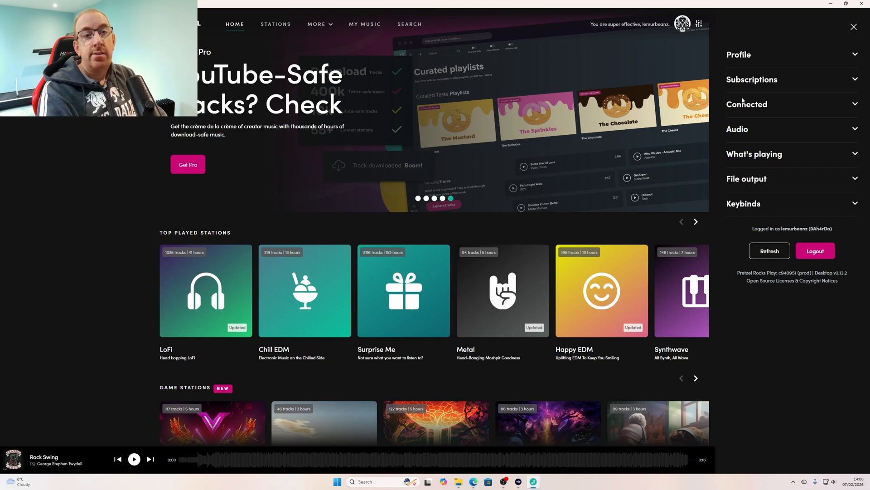
click(749, 159)
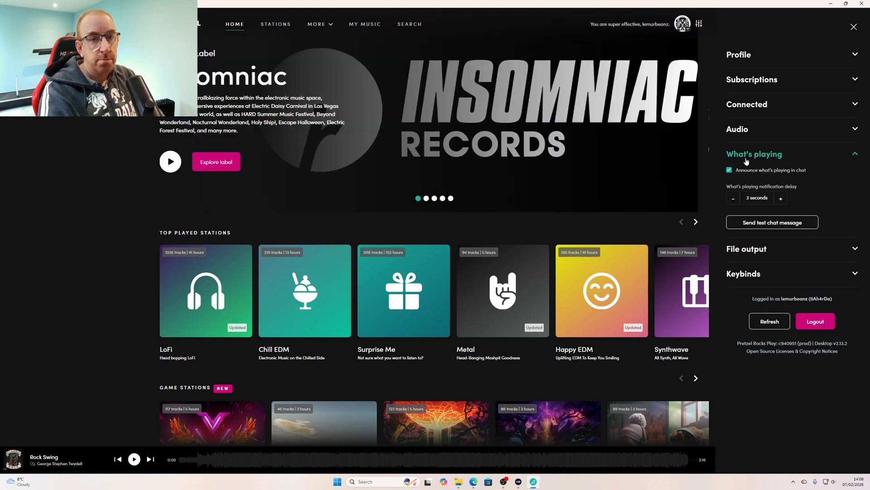
click(743, 157)
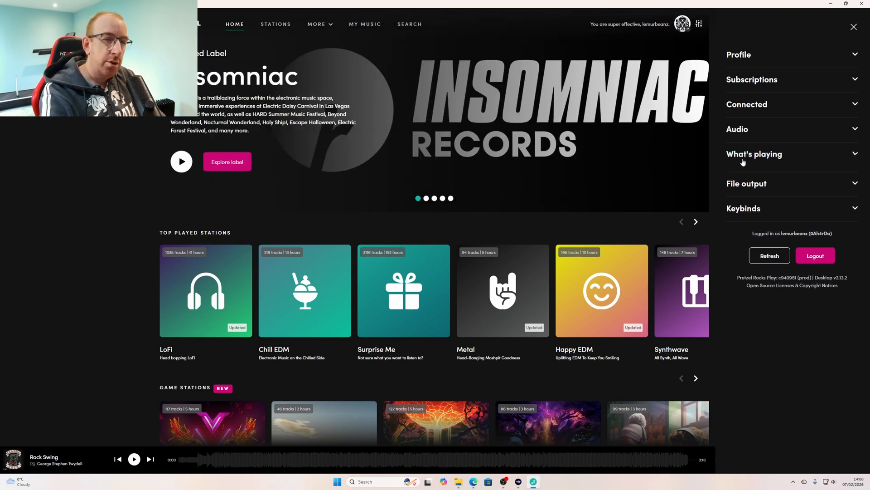
- Browse for a track info file in the File output settings and select songdetails.txt on the Y: drive
click(736, 179)
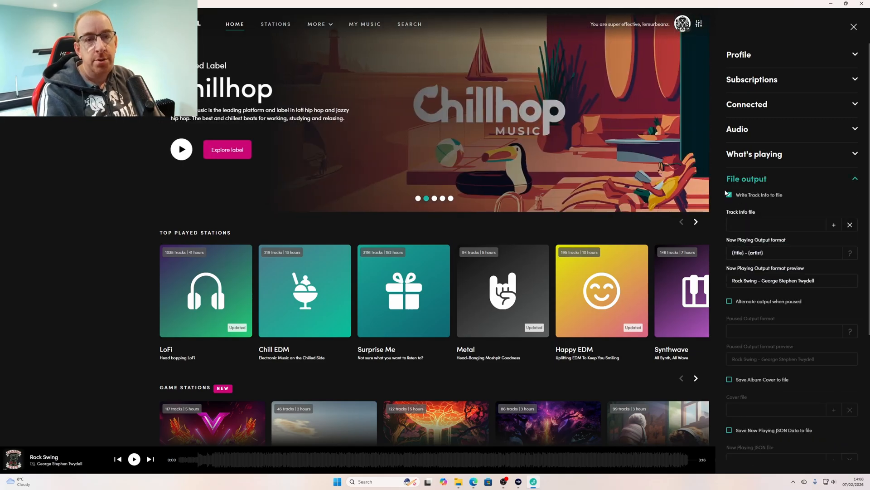
click(834, 225)
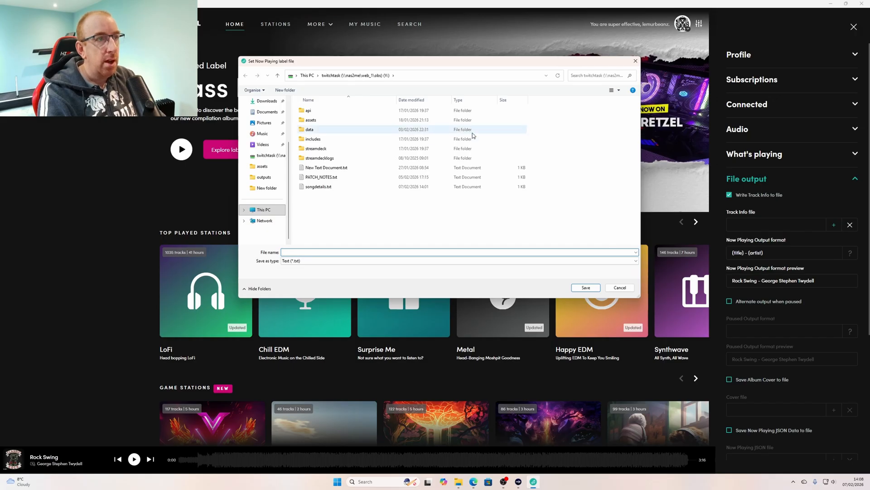
click(323, 187)
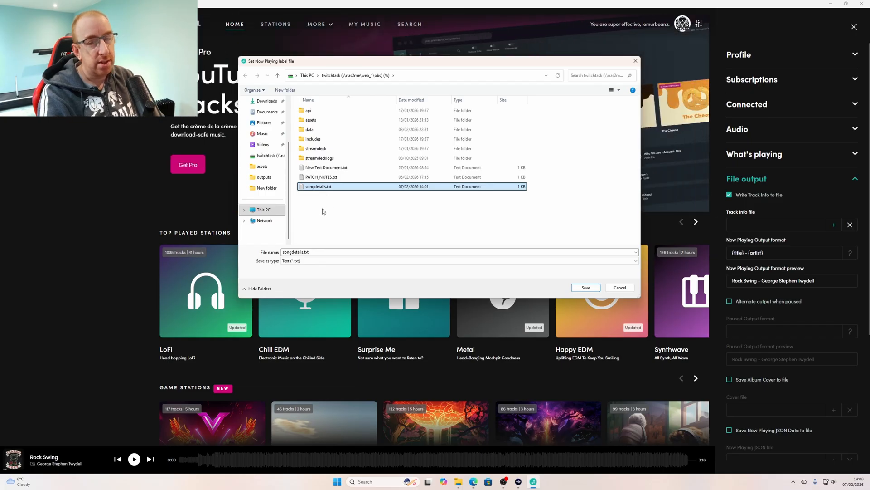
right_click(323, 210)
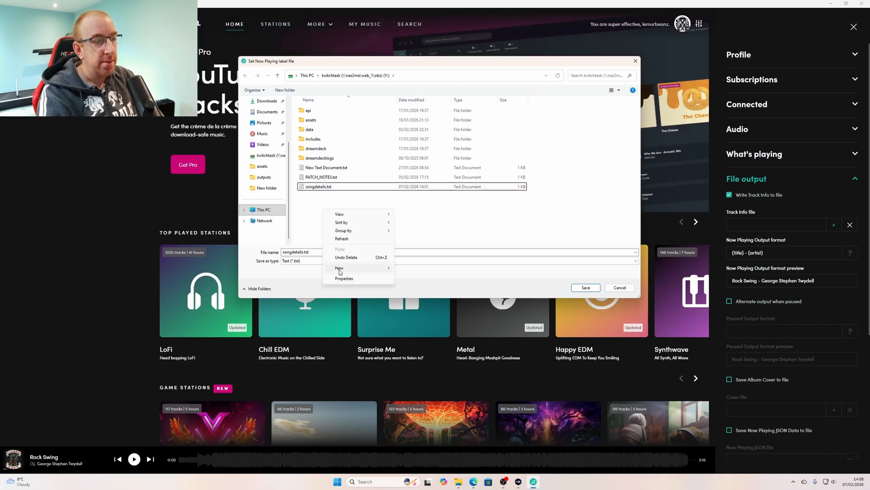
mouse_move(340, 272)
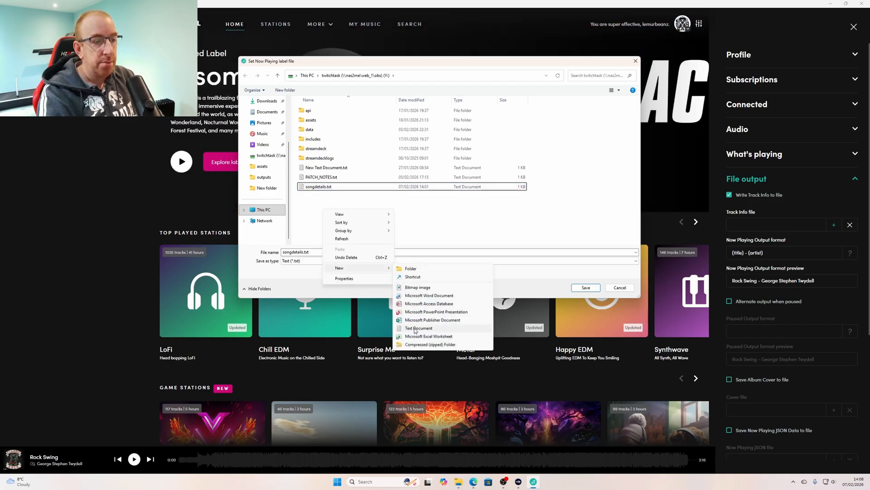
click(412, 232)
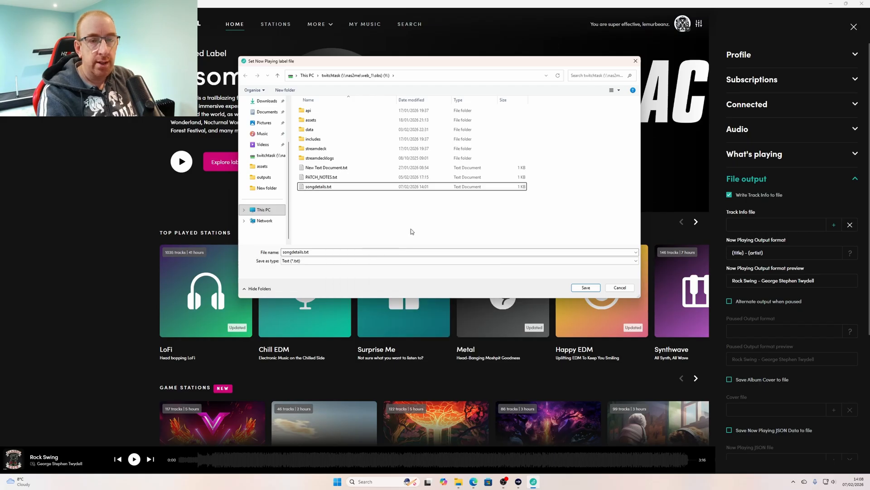
- Save songdetails.txt as the track info output file, replacing the existing file
click(330, 190)
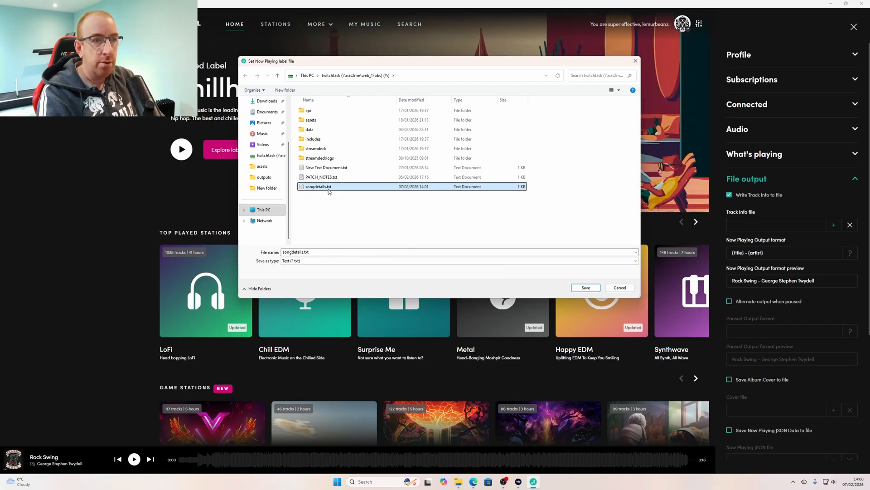
click(575, 287)
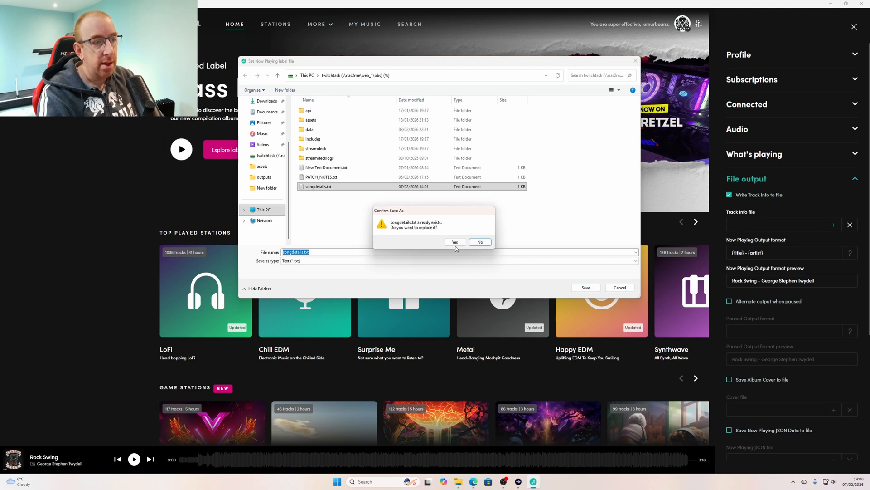
click(454, 242)
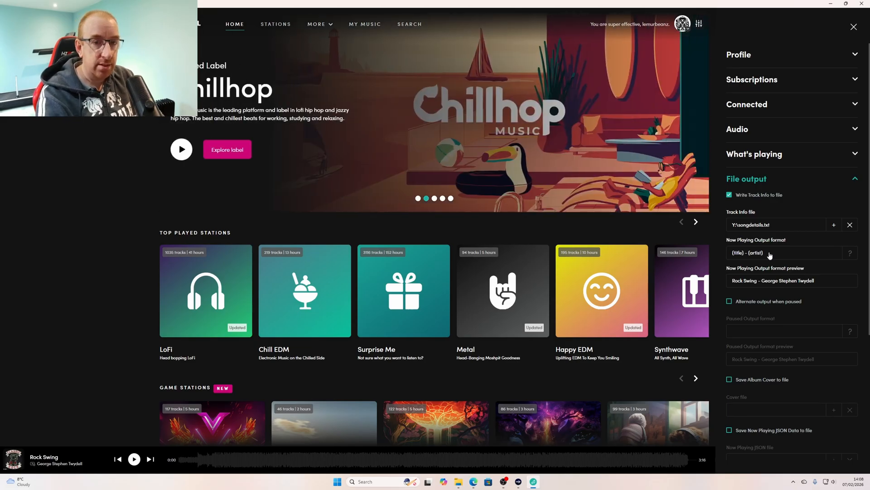
- Examine the now playing output format and its {title} and {artist} placeholders
drag(731, 255, 767, 257)
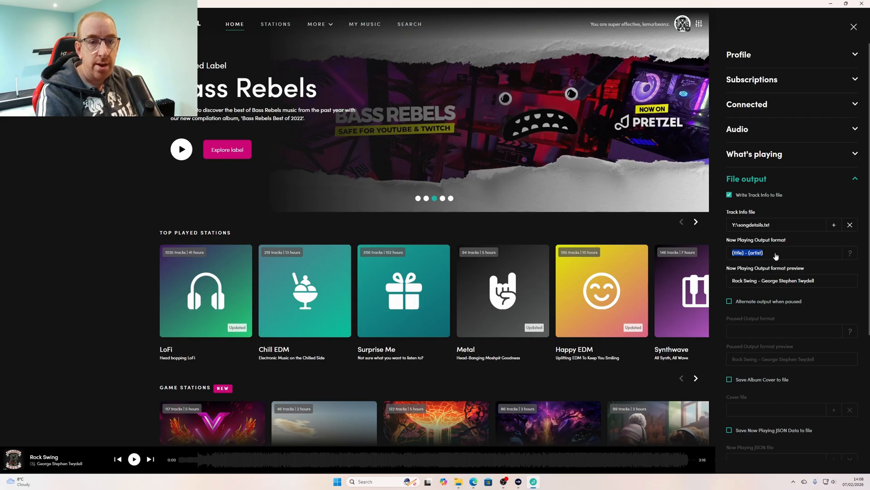
click(772, 257)
mouse_move(847, 256)
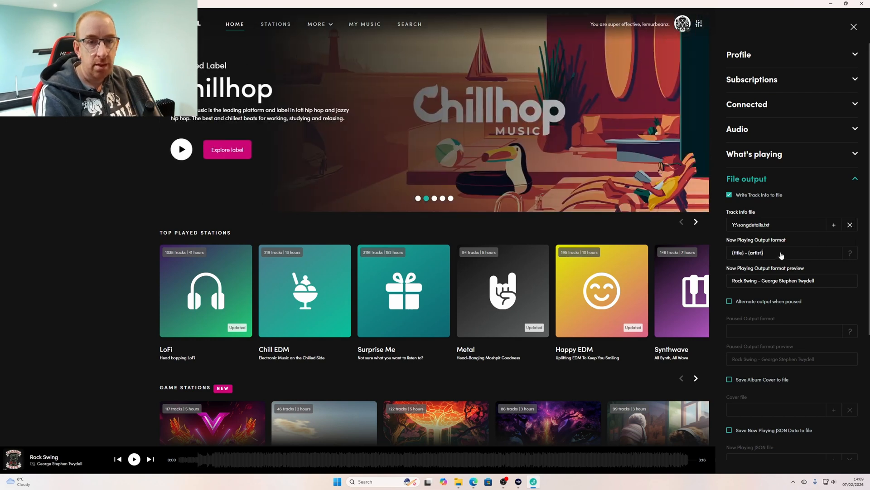
drag(744, 253, 729, 256)
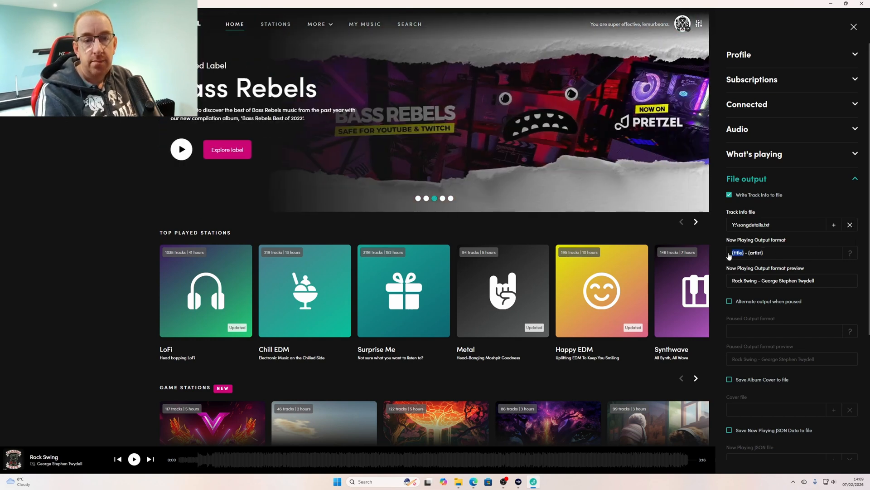
- Replace the hyphen and spaces between {title} and {artist} in the now playing output format with {newline}
click(774, 257)
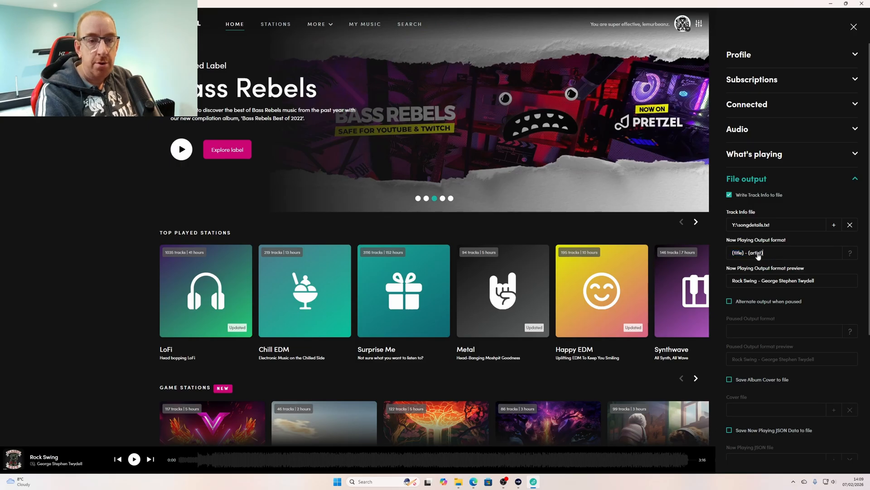
click(748, 256)
key(BackSpace)
key(BackSpace)
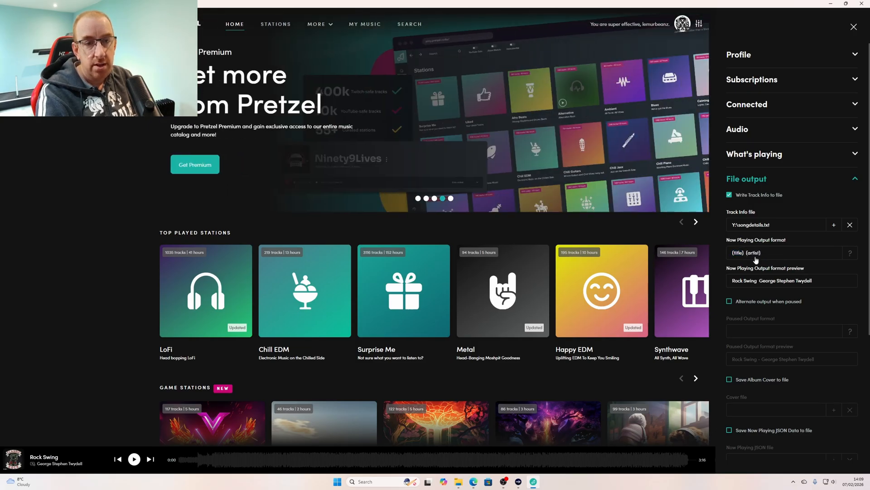
key(BackSpace)
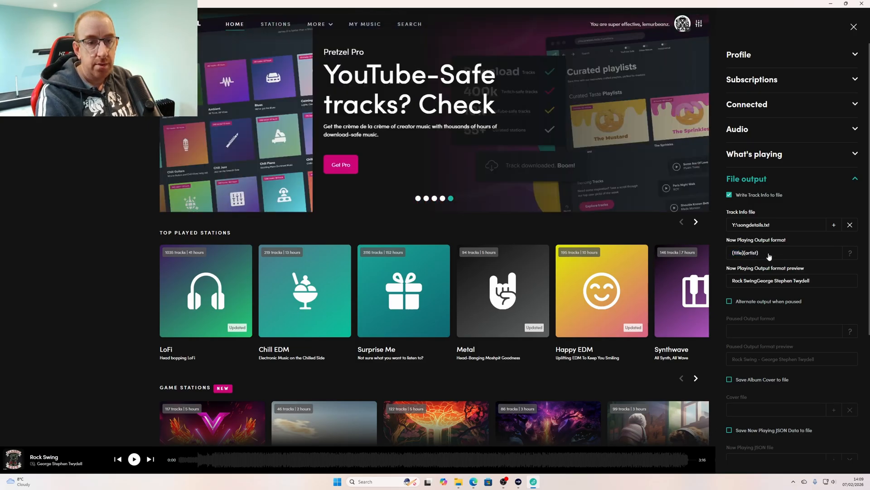
text({})
key(Left)
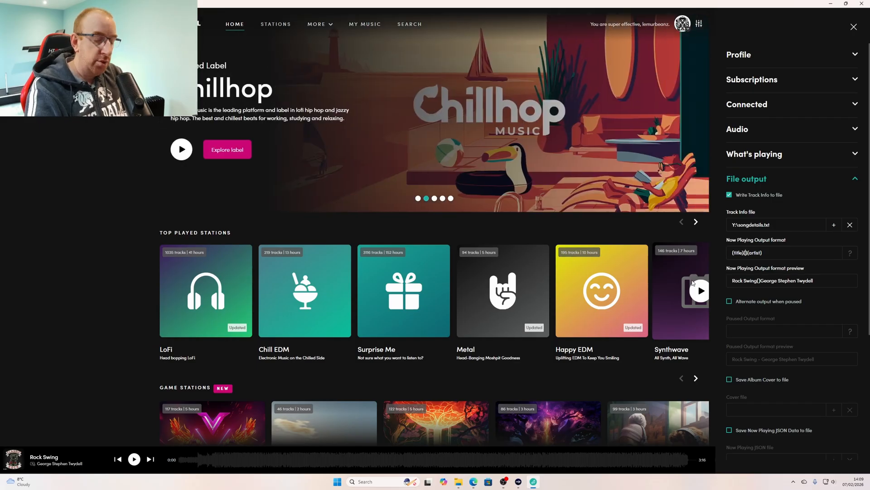
text(newline)
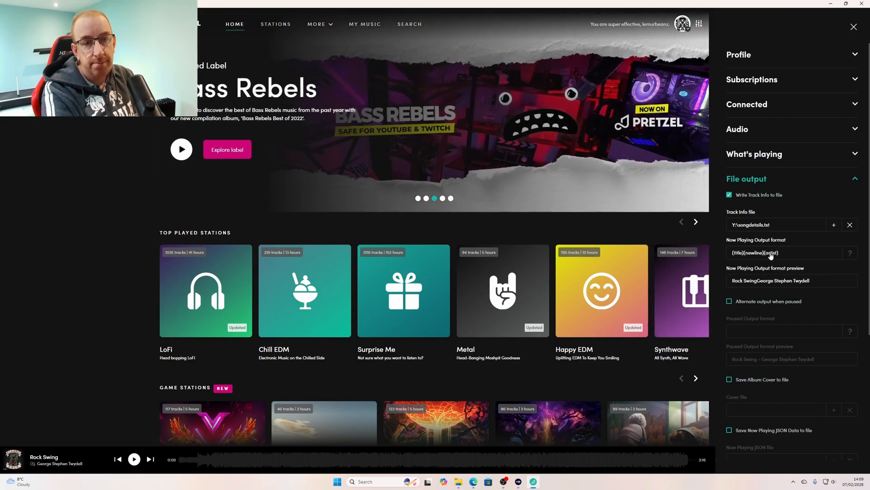
- Append {newline}{album} to the end of the now playing output format and check the format preview
double_click(750, 256)
drag(749, 256, 743, 256)
key(ctrl+c)
click(785, 255)
key(ctrl+v)
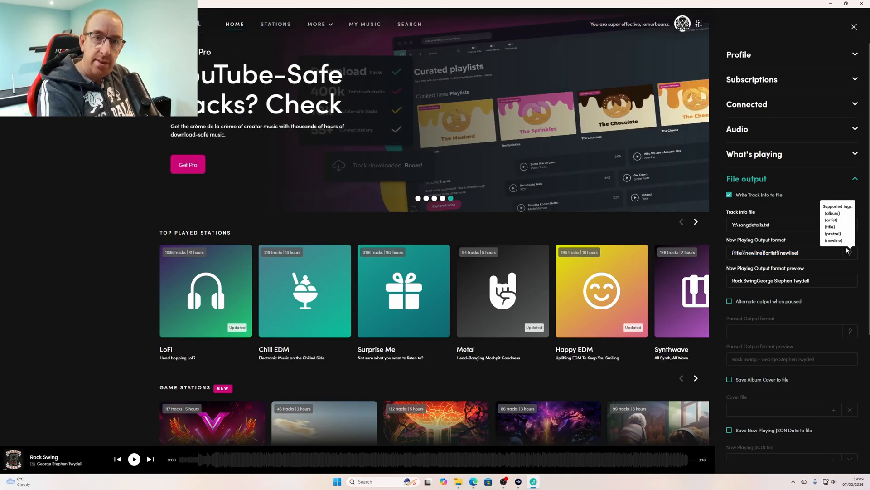
click(834, 224)
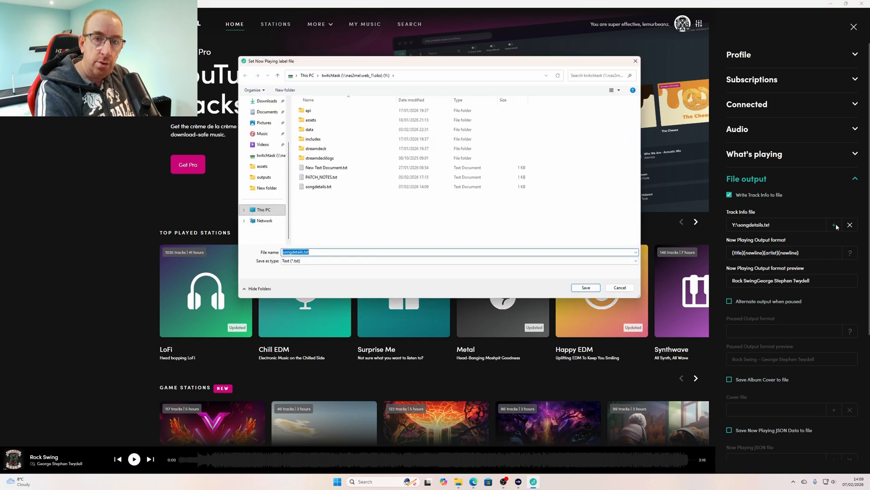
click(635, 61)
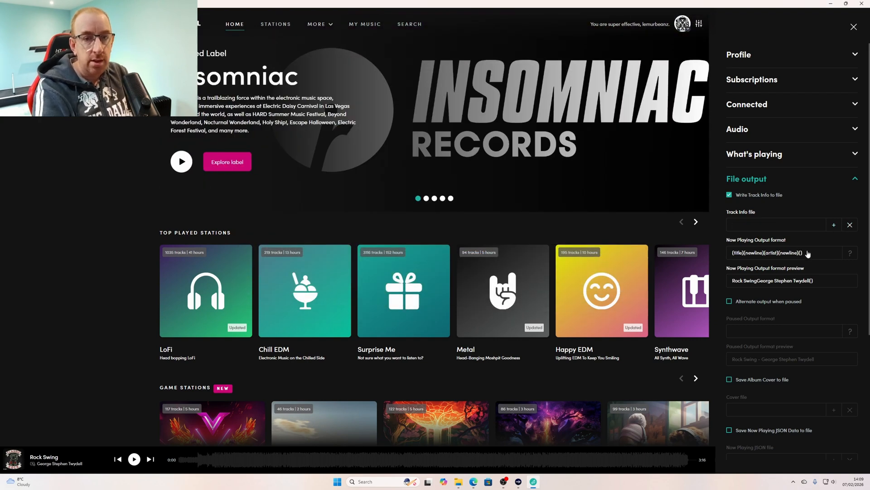
text(al)
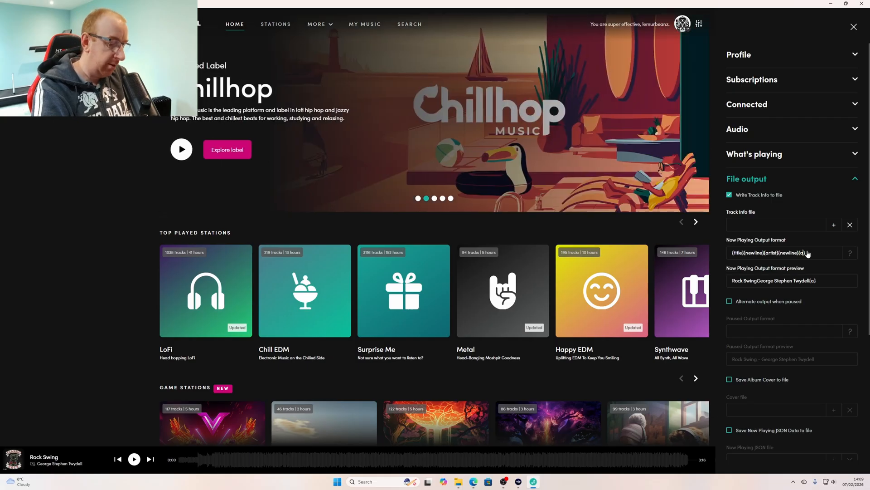
text(bum)
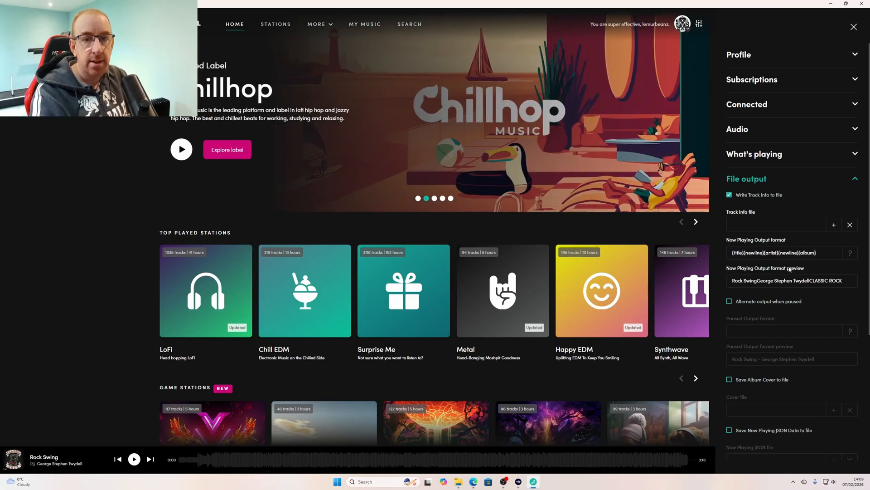
drag(738, 284, 843, 287)
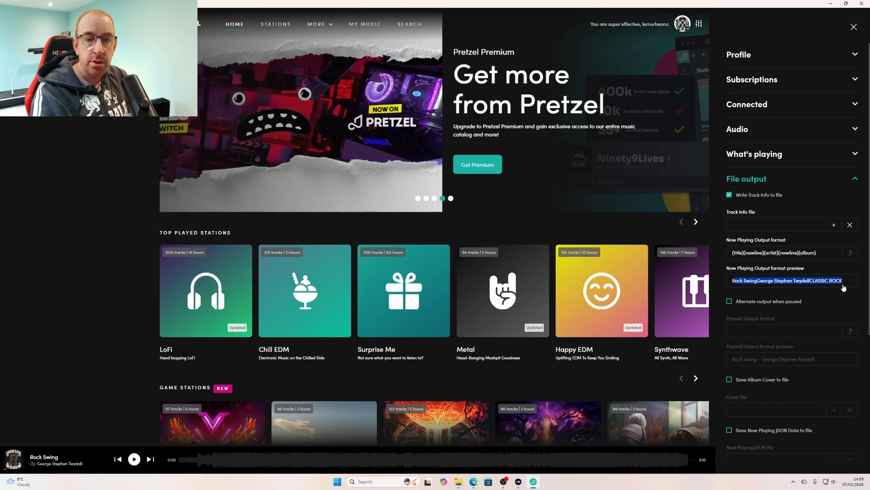
- Try a hyphen before each {newline} tag in the now playing output format and check the preview
click(744, 254)
text(-)
click(787, 253)
text(-)
drag(732, 281, 847, 283)
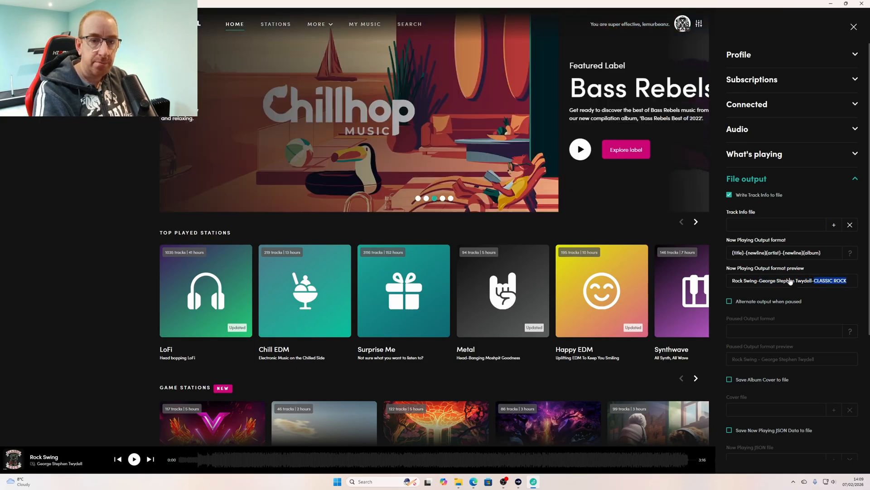
- Remove both hyphens from the now playing output format
click(784, 255)
key(BackSpace)
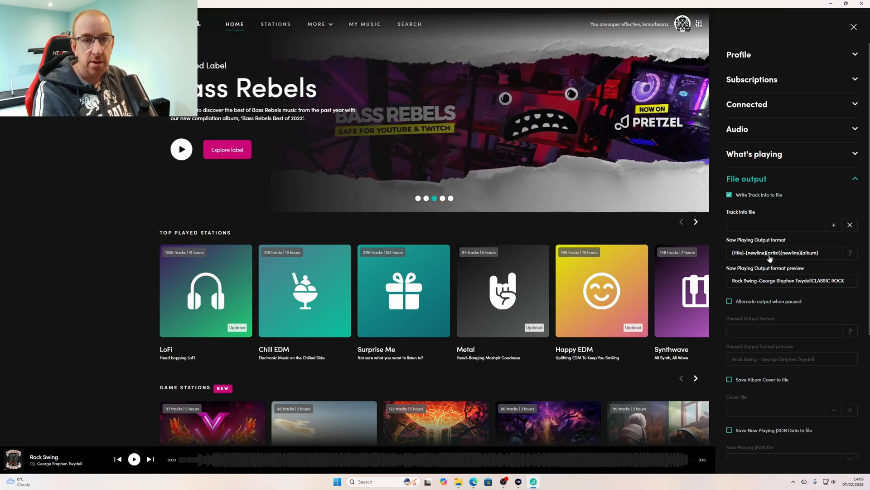
click(747, 255)
key(BackSpace)
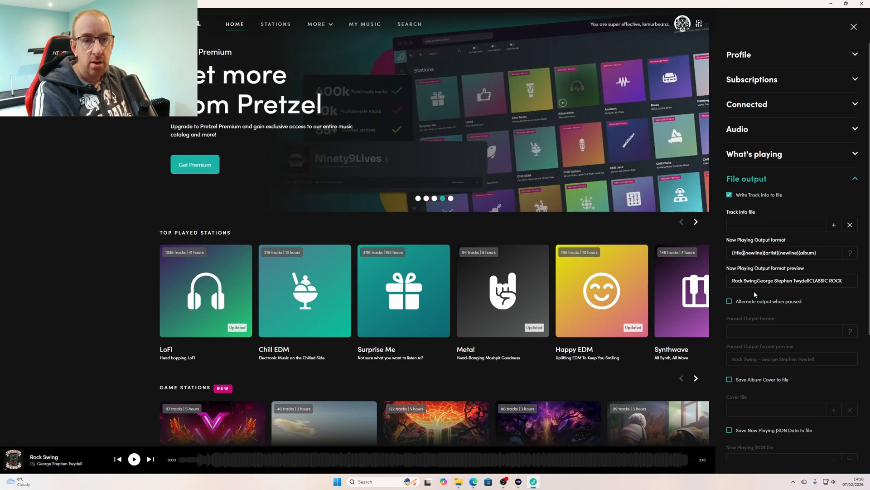
- Try the alternate output when paused option, look at its paused output format field, and turn it off again
scroll(747, 257, down, 4)
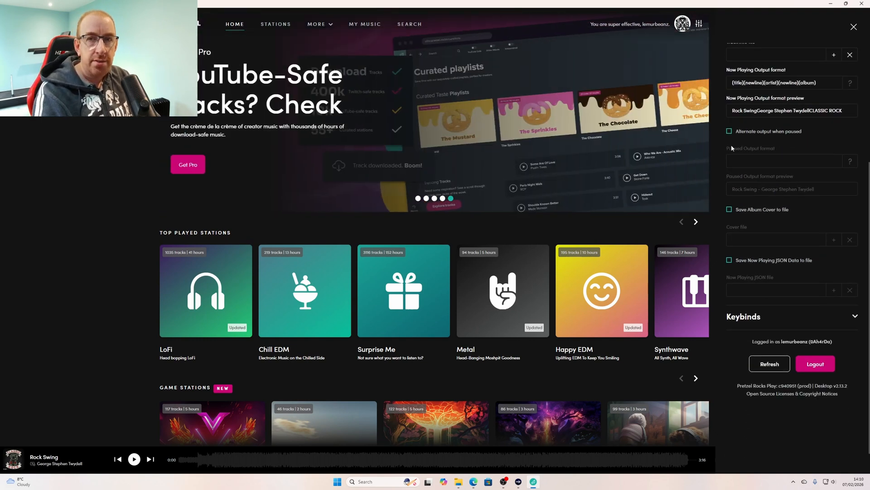
click(729, 132)
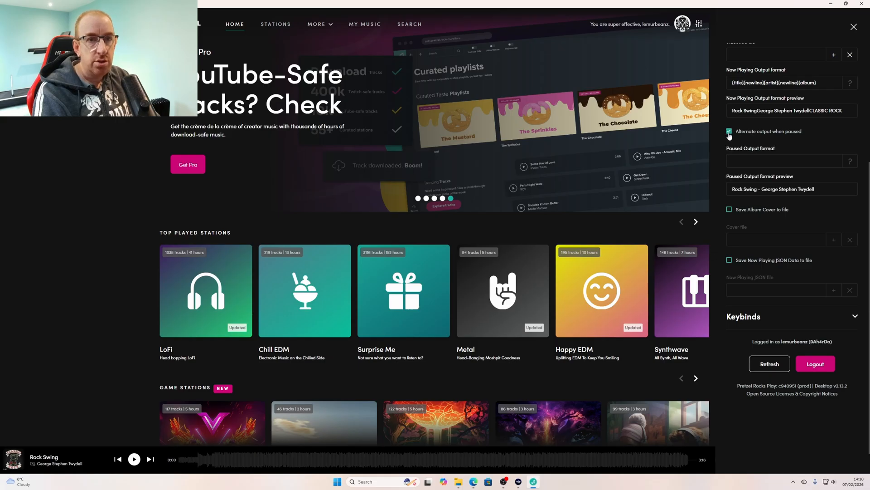
mouse_move(850, 162)
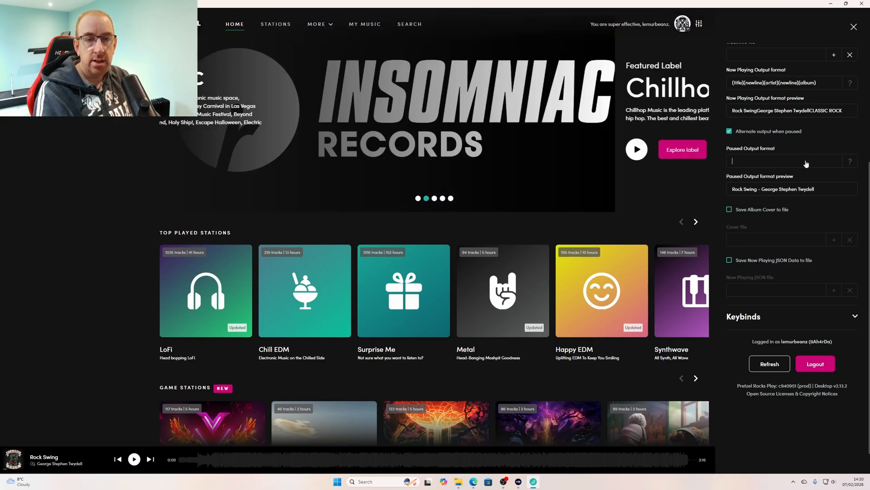
click(729, 132)
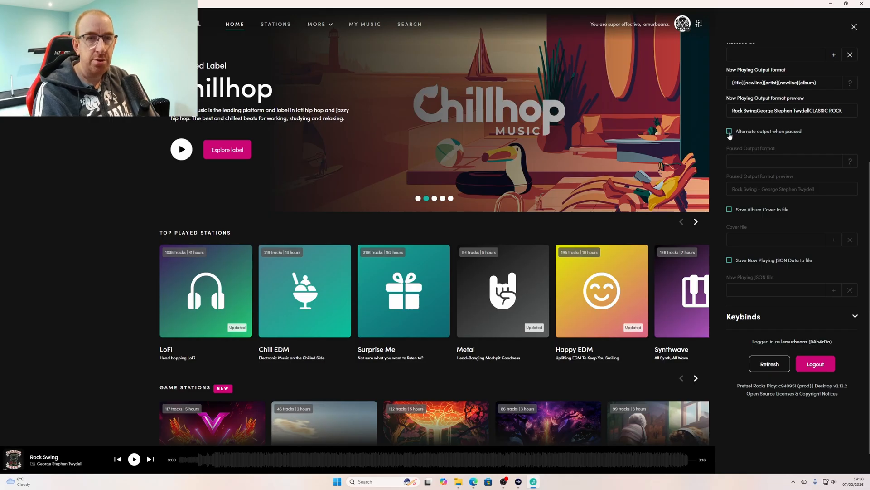
- Turn on saving the album cover to a file and select pretzelrock_songplaying.jpg on the Y: drive
scroll(753, 92, up, 1)
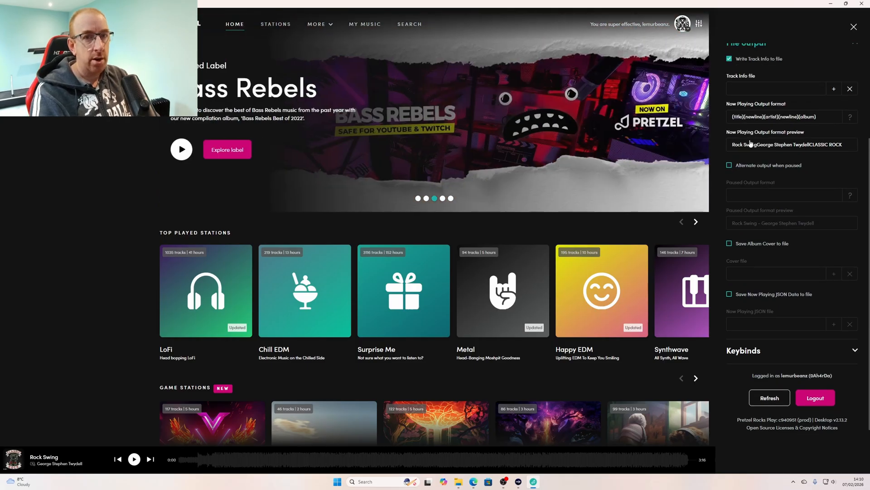
scroll(743, 211, down, 1)
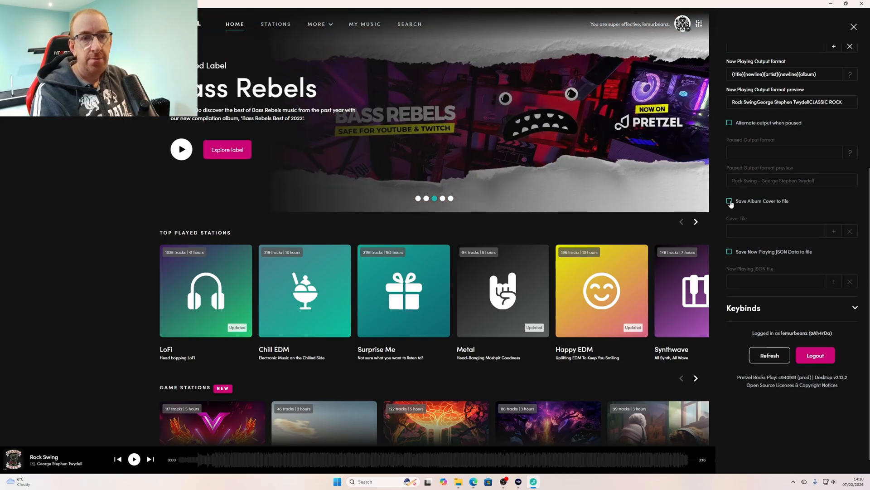
click(730, 201)
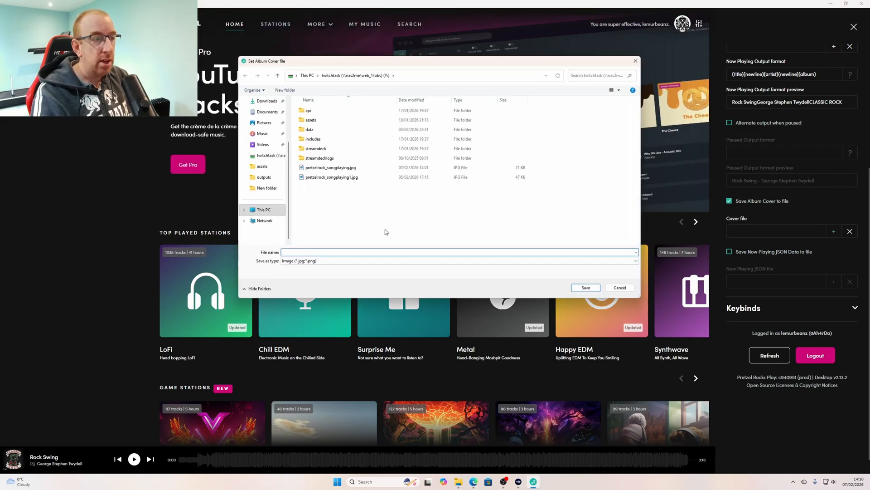
click(344, 168)
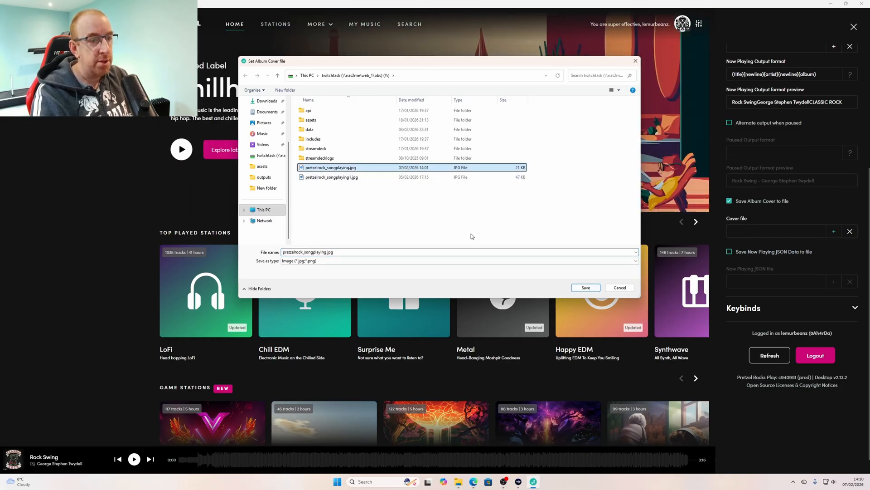
right_click(449, 221)
mouse_move(467, 286)
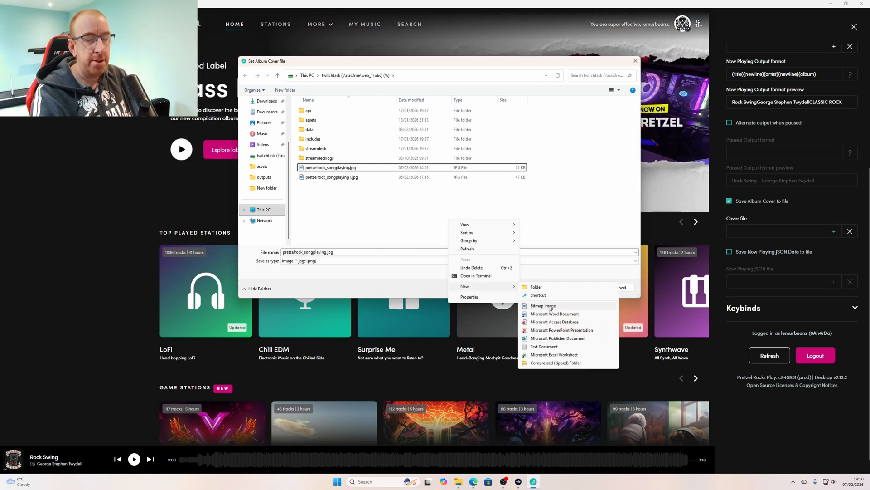
click(518, 218)
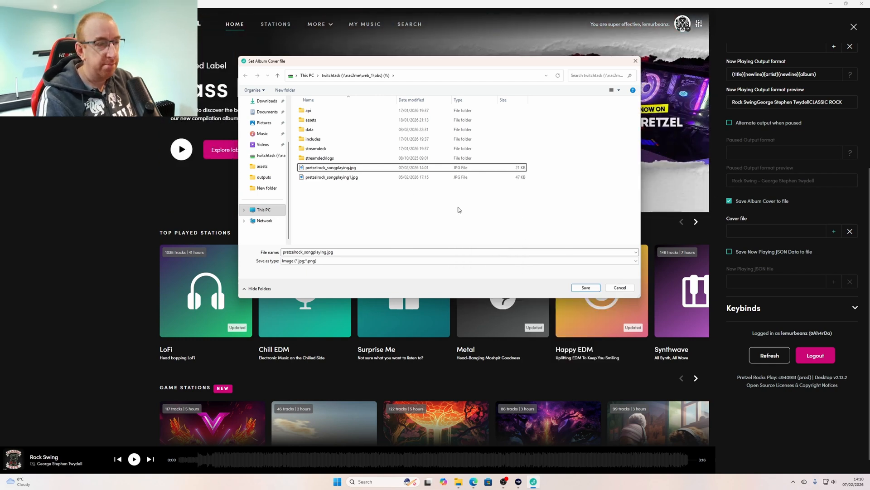
- Save pretzelrock_songplaying.jpg as the album cover file, replacing the existing file
click(340, 169)
click(585, 287)
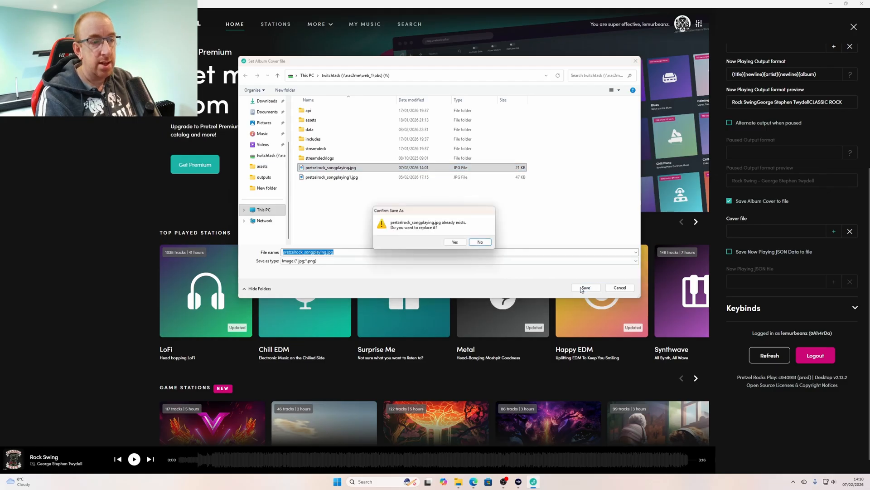
click(452, 243)
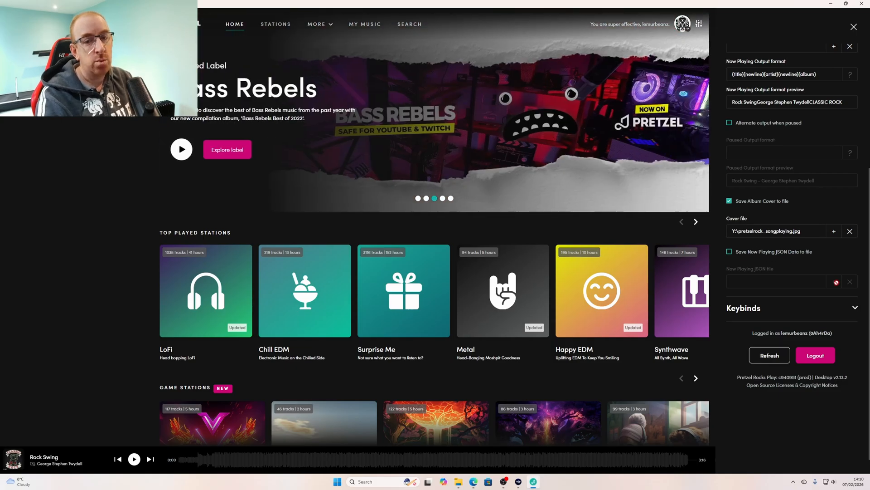
- Turn the saving of now playing JSON data on and off again, and close the account settings
click(728, 253)
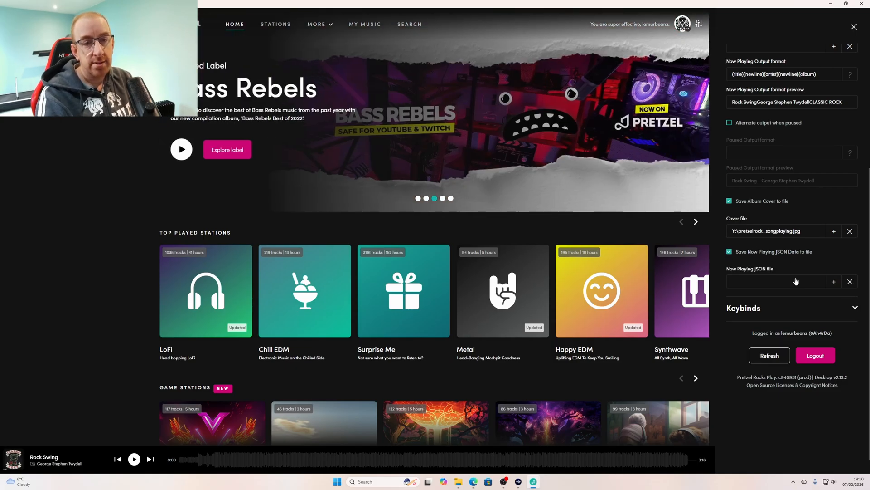
click(728, 253)
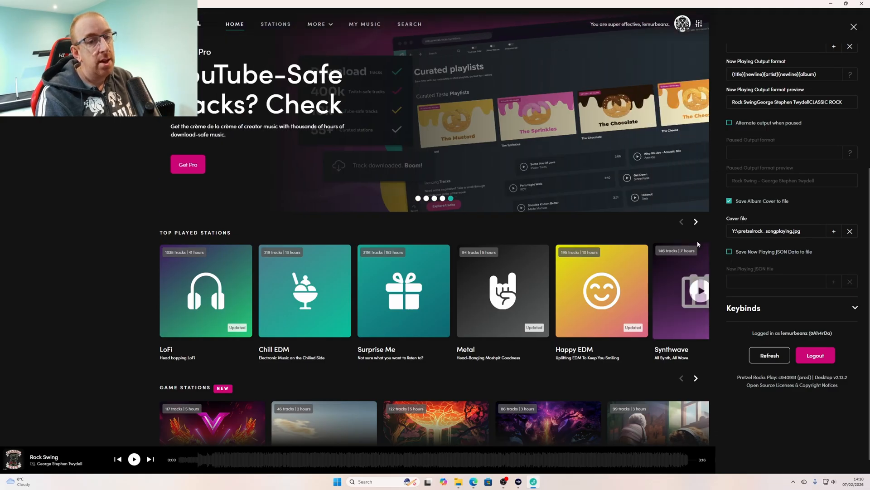
click(853, 27)
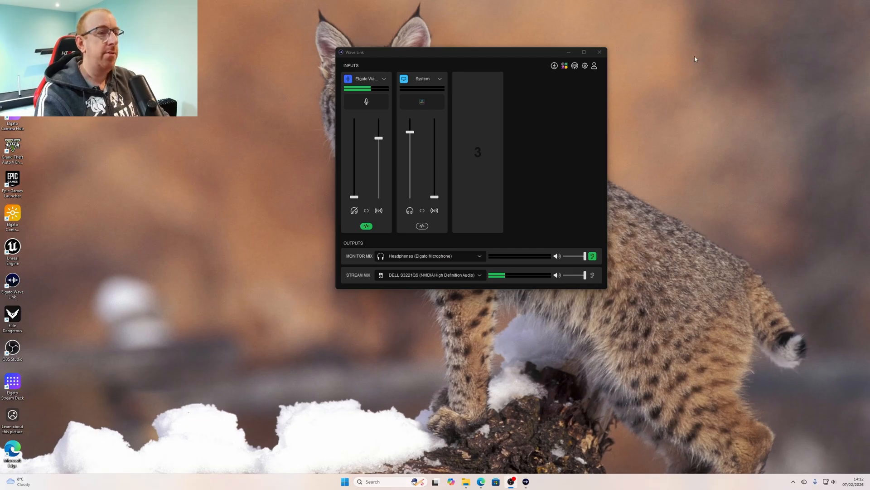
- Switch to Wave Link and add a Music audio input on channel 3
click(492, 54)
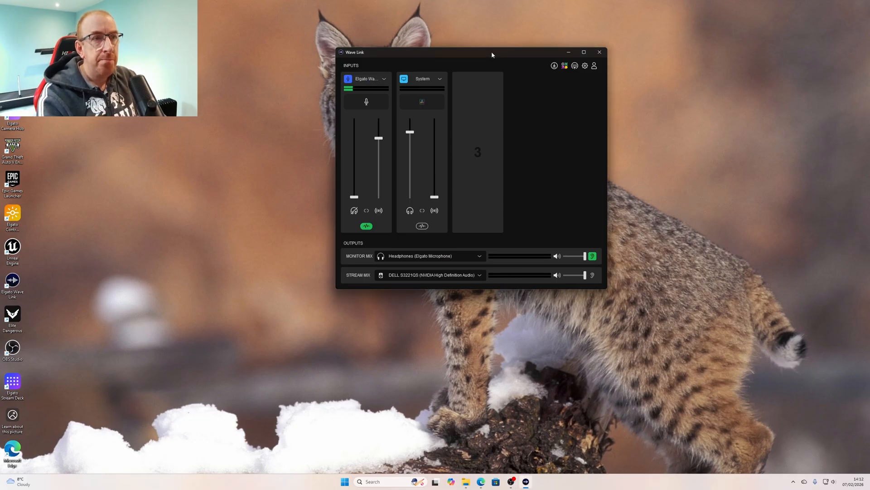
mouse_move(485, 159)
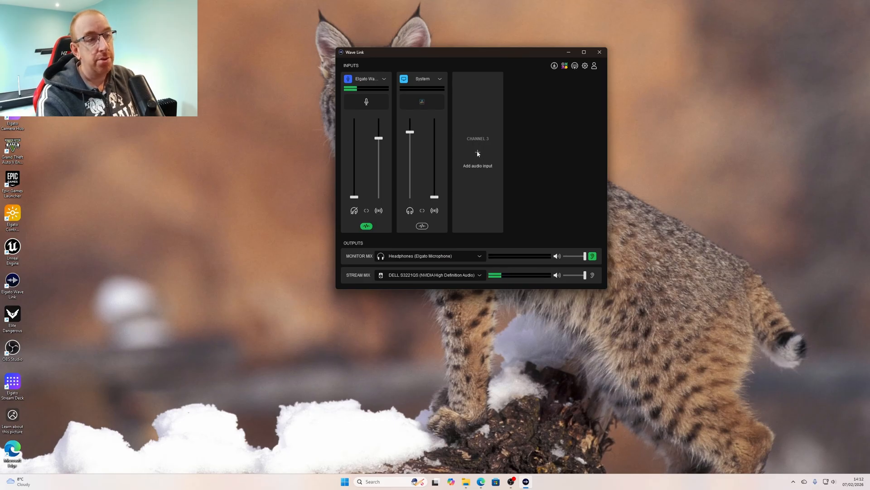
click(478, 153)
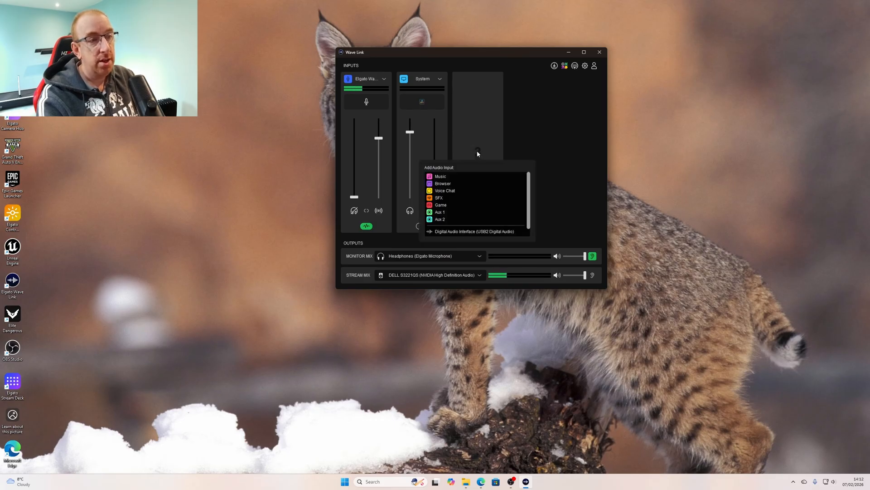
click(443, 177)
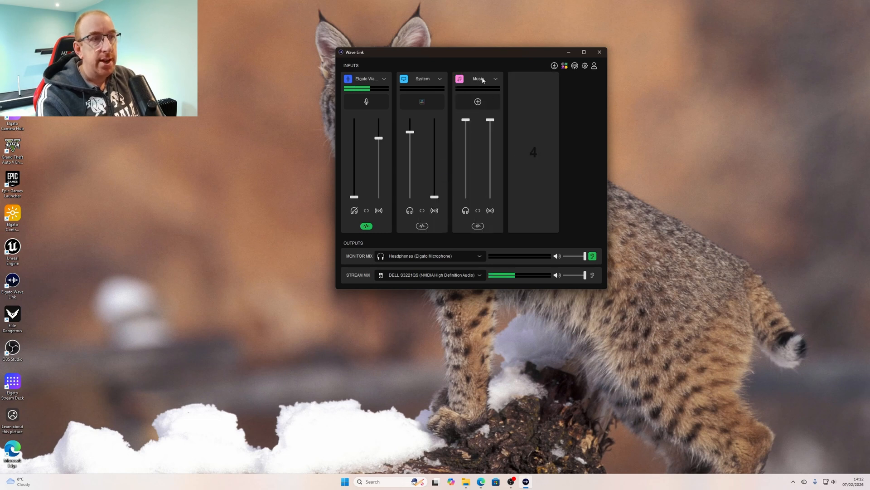
- Rename the Music input channel to Pretzel Rocks App
click(482, 80)
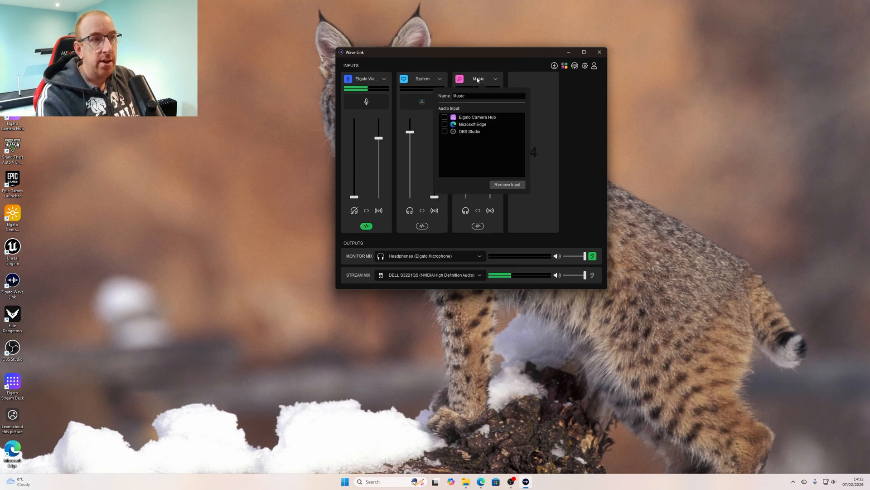
double_click(460, 96)
text(P)
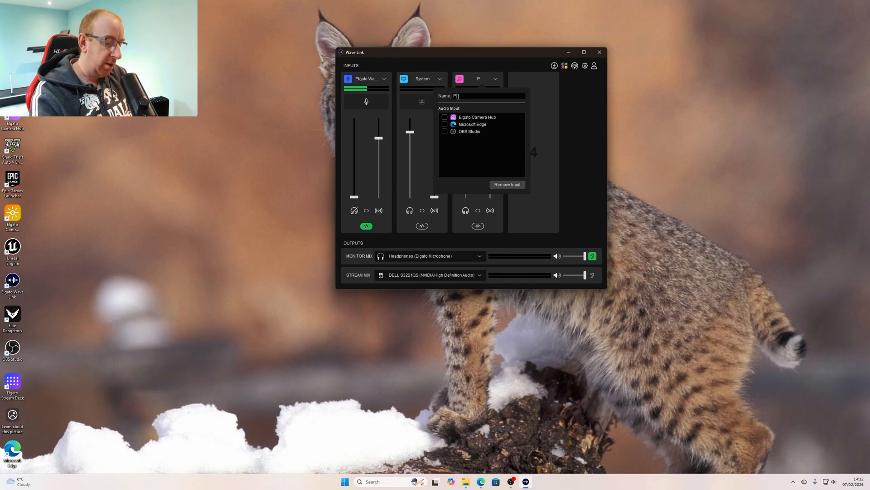
text(retzel Ro)
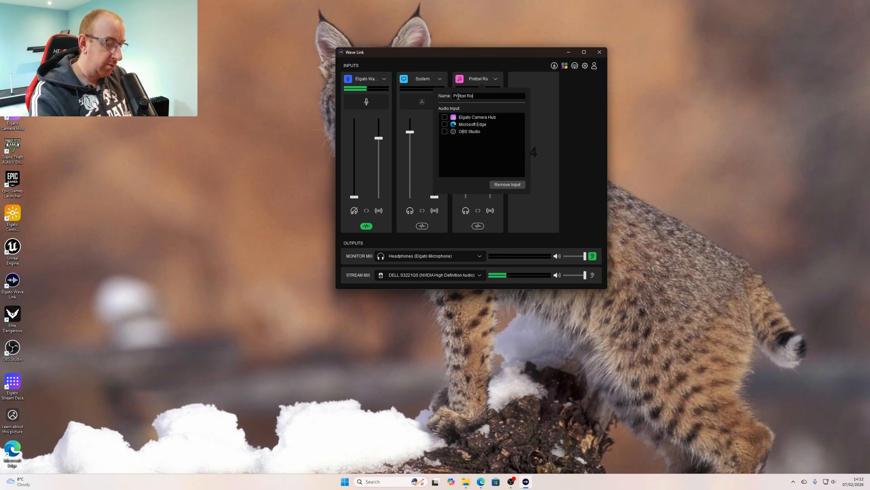
text(cks App)
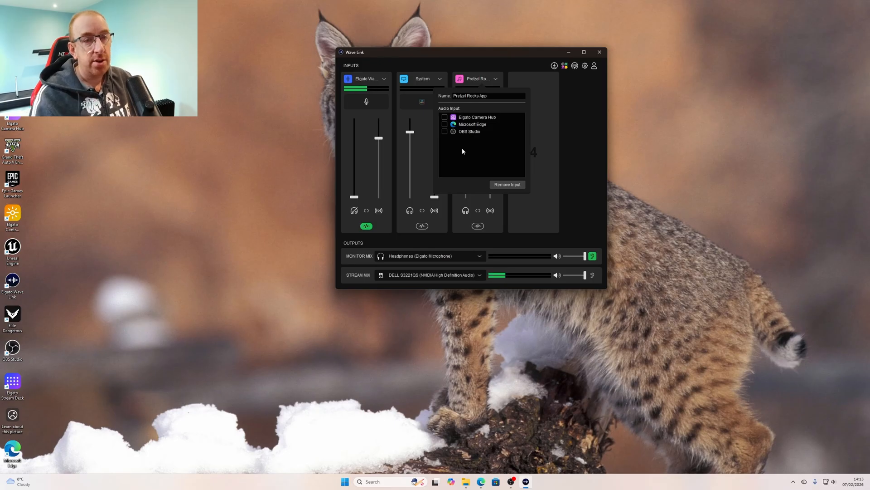
click(582, 117)
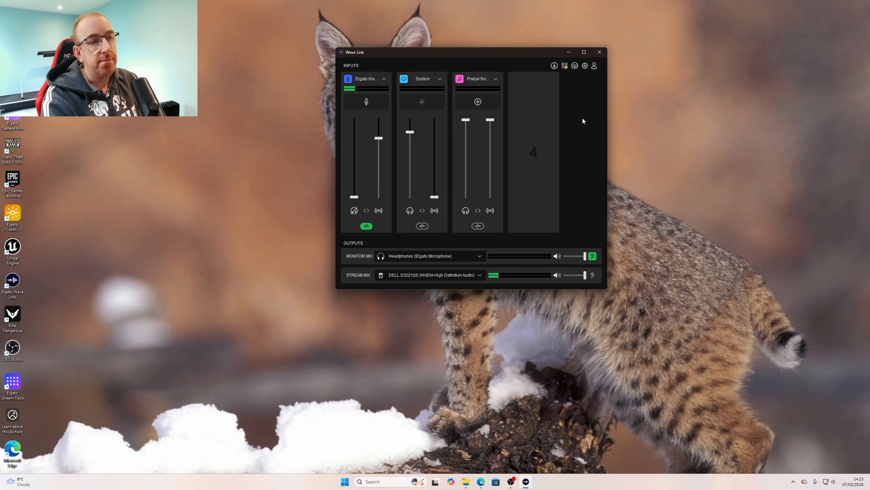
- Launch the Pretzel app so it is available as a source, and assign Pretzel as the audio input of the Pretzel Rocks App channel
click(480, 106)
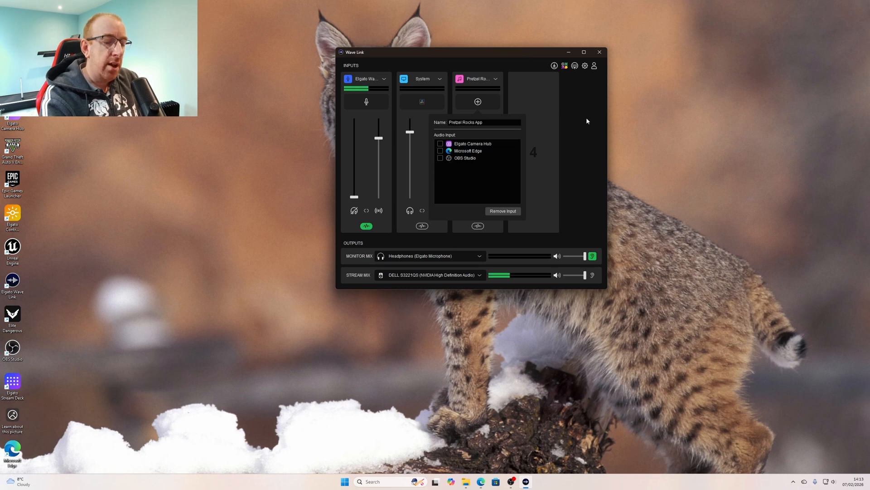
key(super)
text(pretzel)
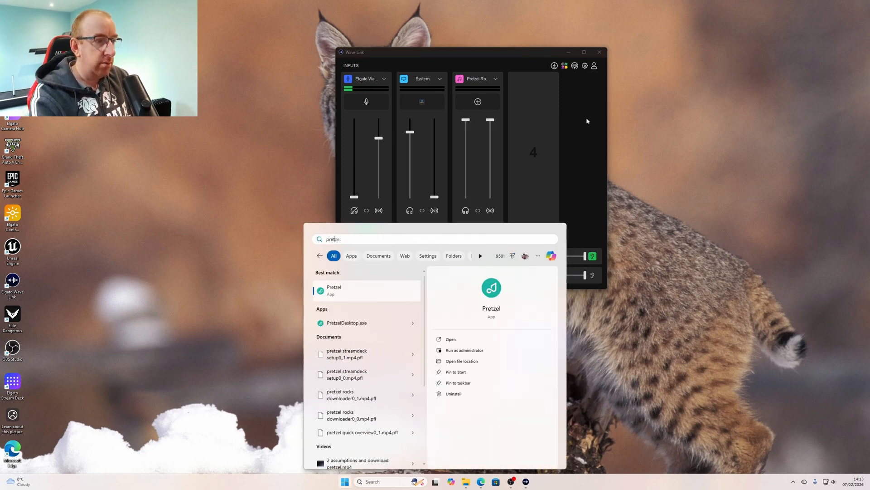
key(Return)
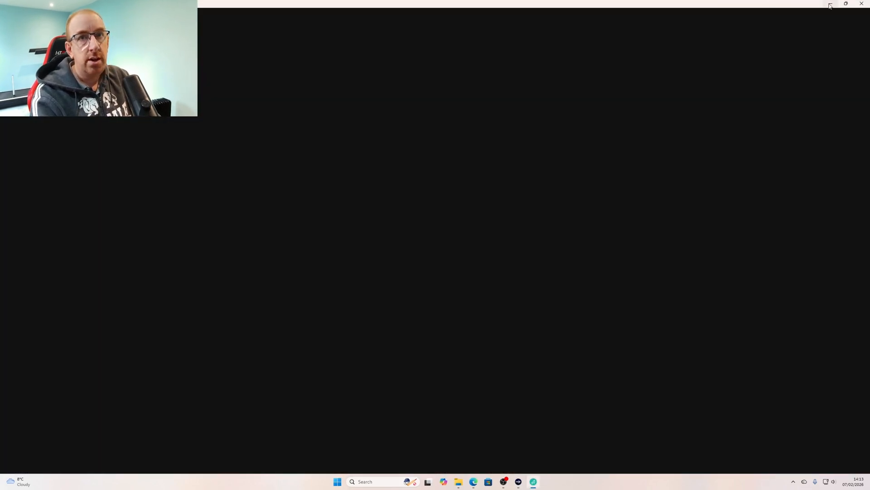
click(831, 5)
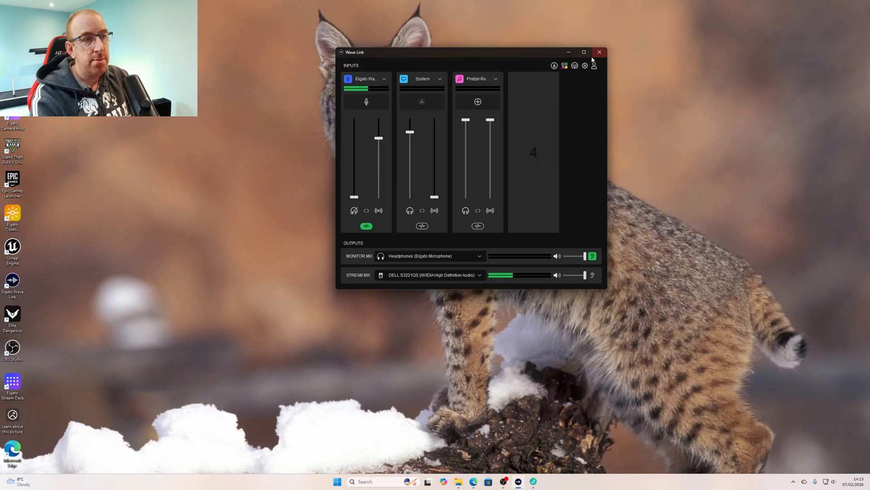
click(478, 102)
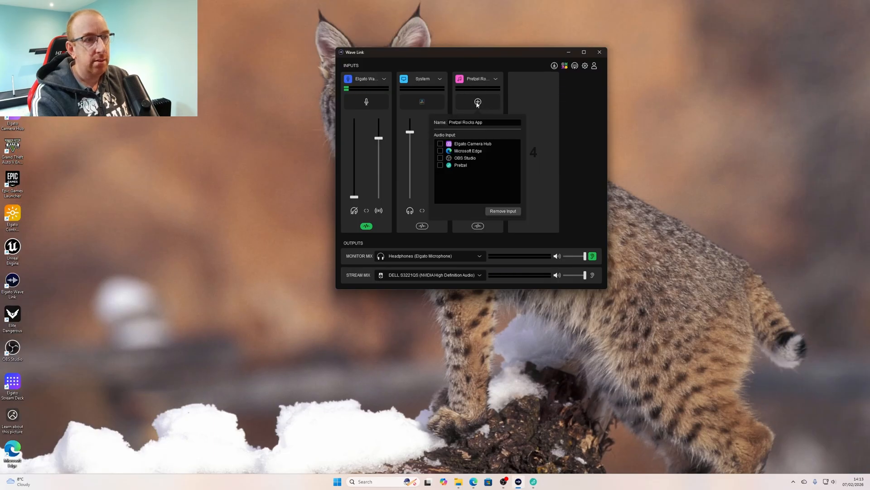
click(440, 165)
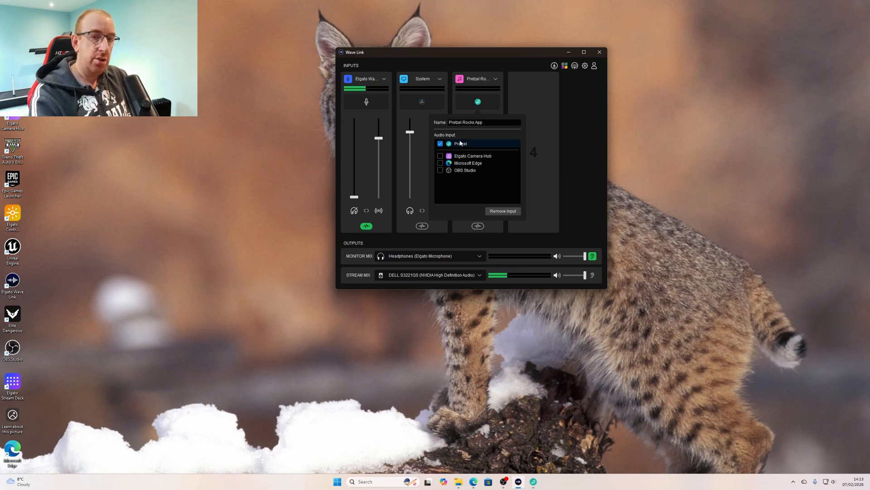
click(572, 154)
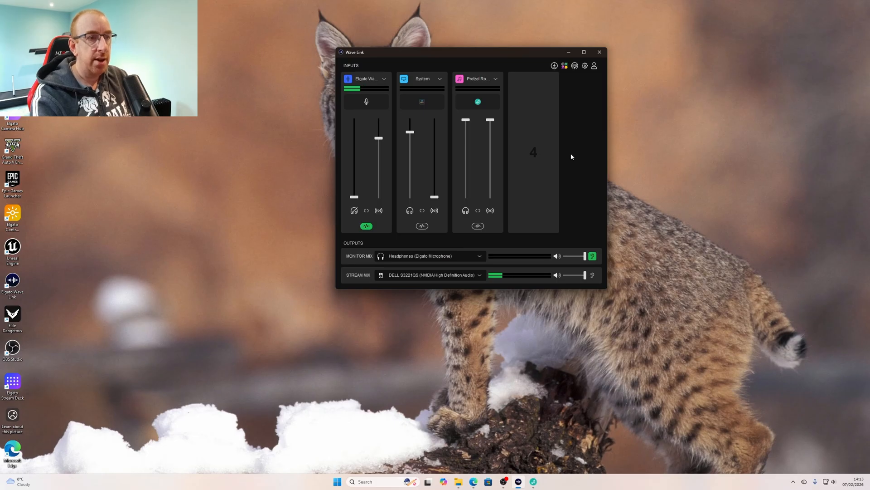
- Try different monitor and stream volume levels on the Pretzel Rocks App channel, and lower both to 0%
drag(466, 120, 466, 204)
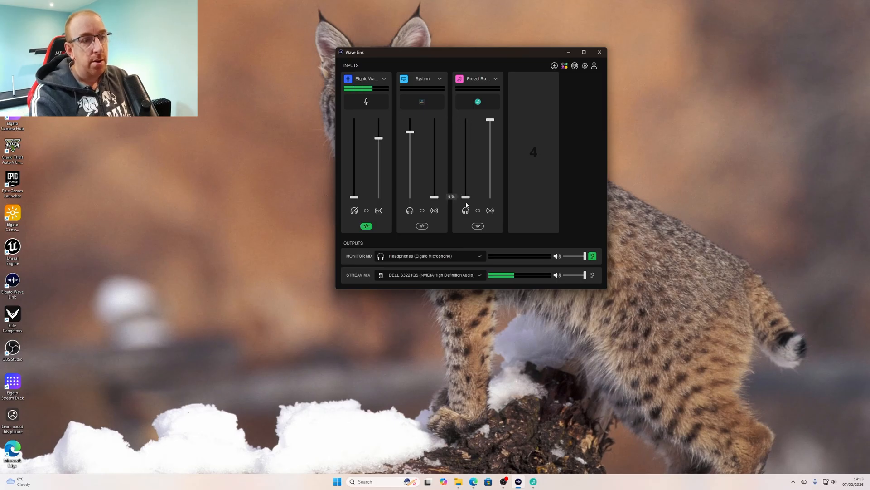
mouse_move(492, 122)
mouse_down()
mouse_move(486, 172)
mouse_move(472, 124)
mouse_move(372, 135)
mouse_up()
drag(466, 196, 483, 153)
drag(490, 120, 490, 197)
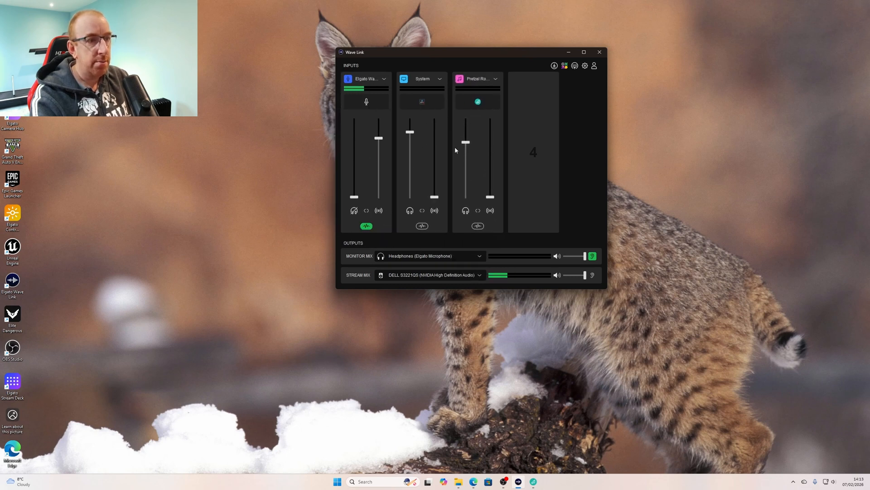
drag(465, 142, 465, 196)
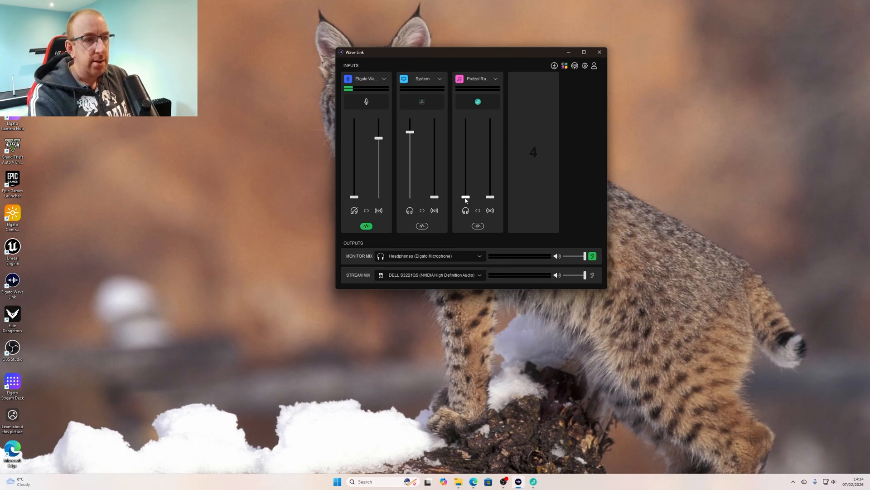
- Try out linked and separate monitor and stream volume adjustment on the Pretzel Rocks App channel, and return both volumes to zero
drag(467, 198, 466, 146)
click(478, 210)
click(477, 211)
mouse_move(490, 182)
mouse_down()
mouse_move(490, 195)
mouse_move(490, 167)
mouse_up()
mouse_move(468, 136)
mouse_down()
mouse_move(466, 153)
mouse_move(452, 134)
mouse_up()
drag(491, 174, 490, 197)
drag(465, 137, 467, 212)
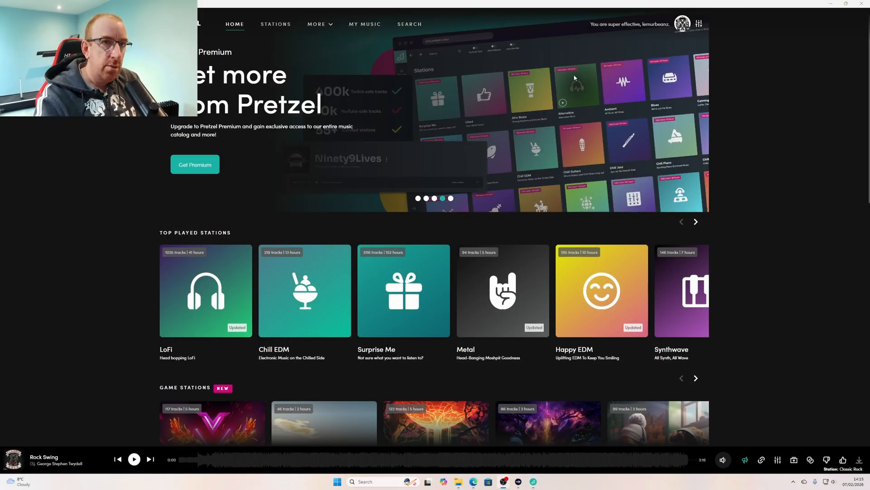
- Switch to Pretzel, open the audio section of the account settings and review the audio quality options
click(699, 25)
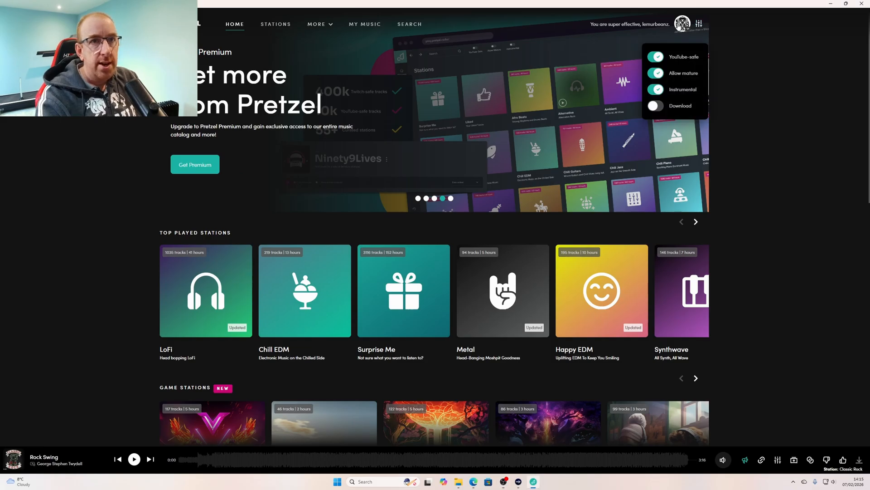
click(683, 26)
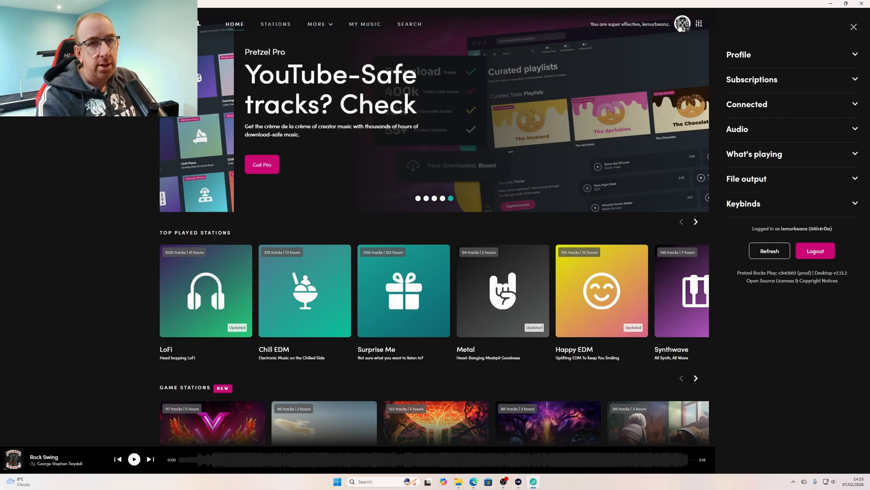
click(734, 132)
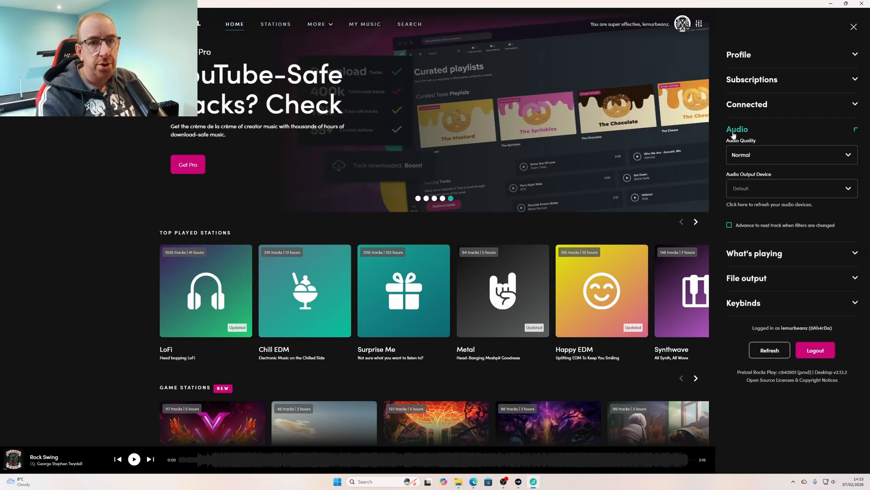
click(741, 160)
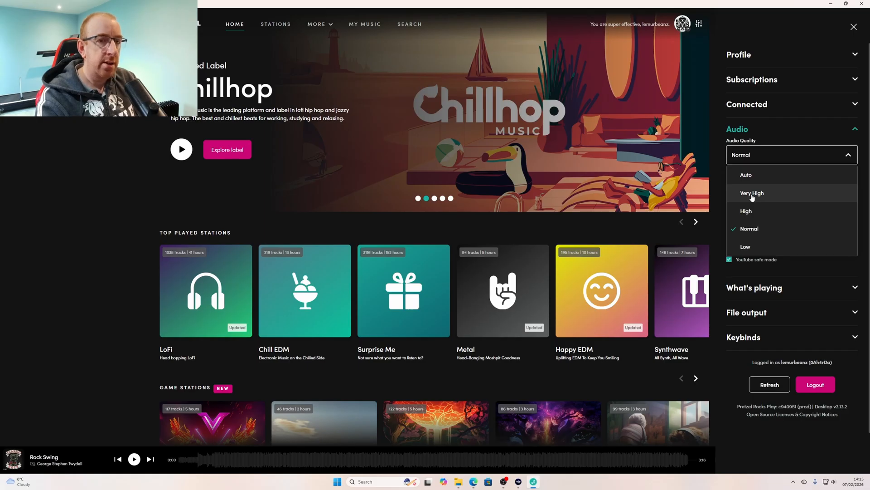
click(720, 166)
click(747, 159)
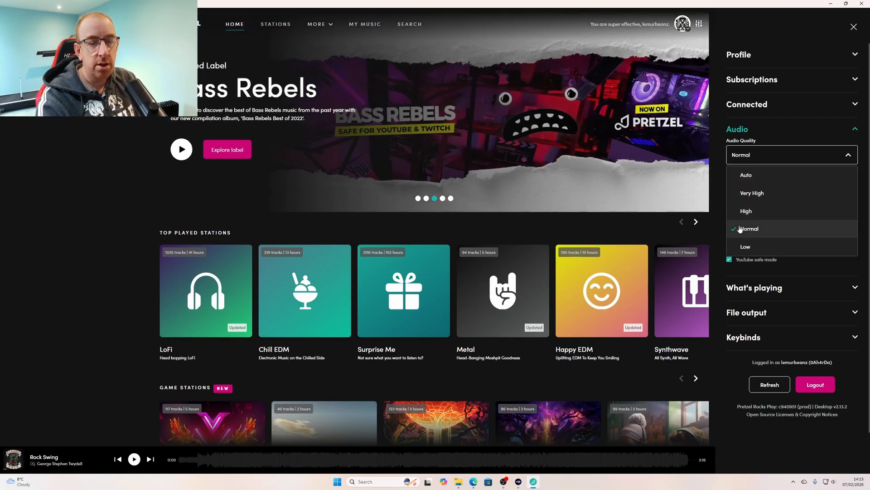
click(746, 213)
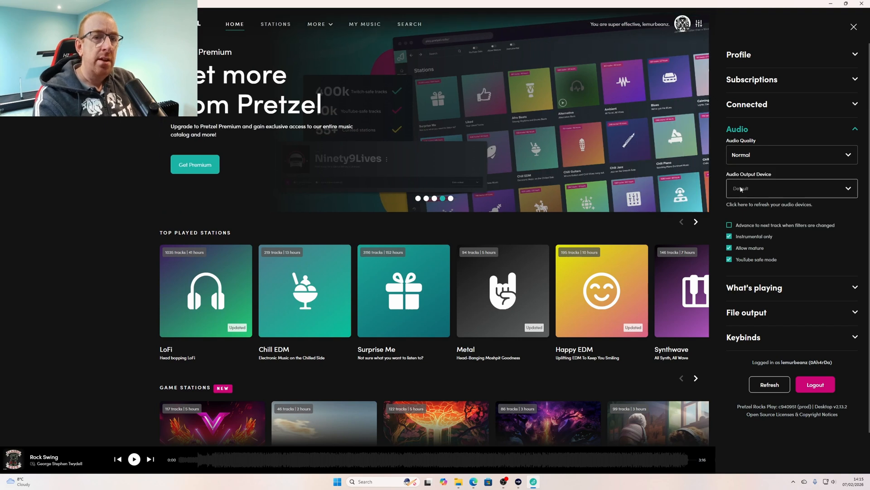
- Set Pretzel's audio output device to Pretzel Rocks App (Elgato Wave:XLR)
click(741, 189)
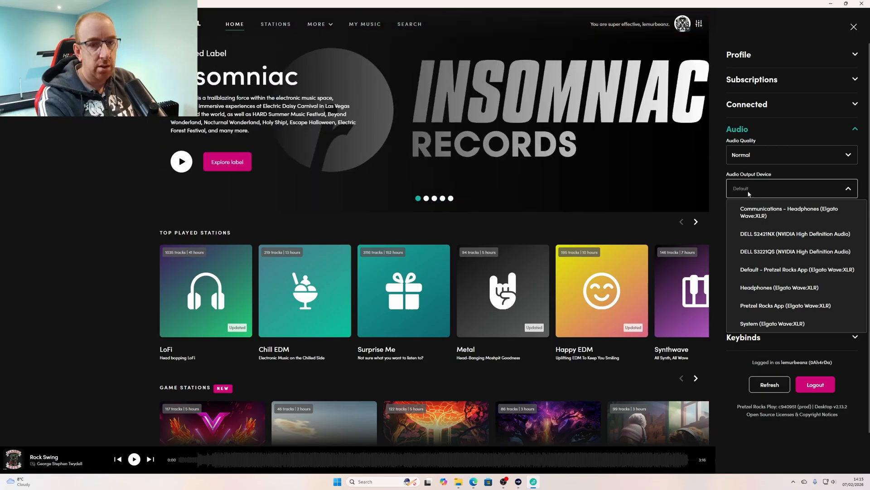
scroll(748, 195, down, 1)
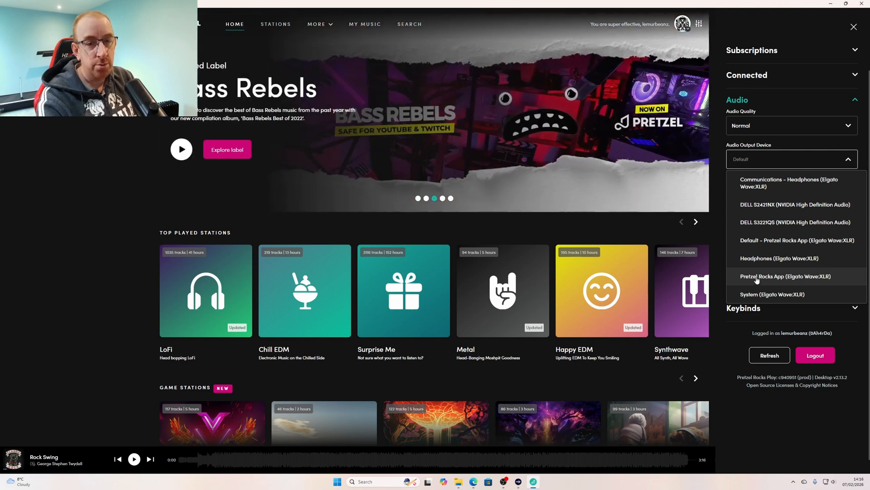
click(757, 277)
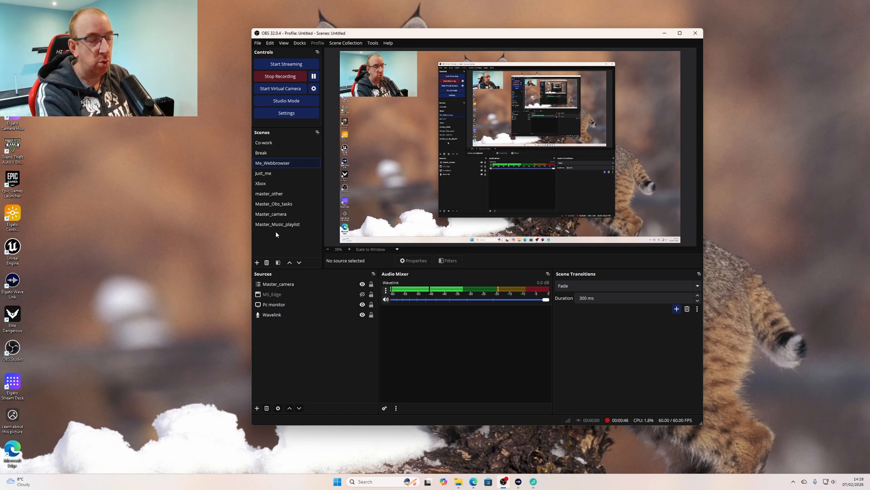
- Switch to OBS and set the global Desktop Audio 2 device to Pretzel Rocks App (Elgato Wave:XLR), applying the settings
click(291, 117)
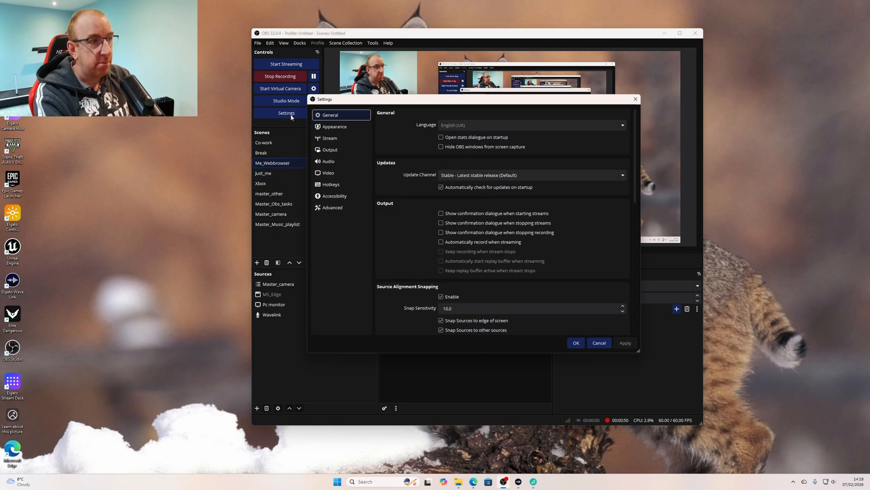
drag(350, 103, 252, 200)
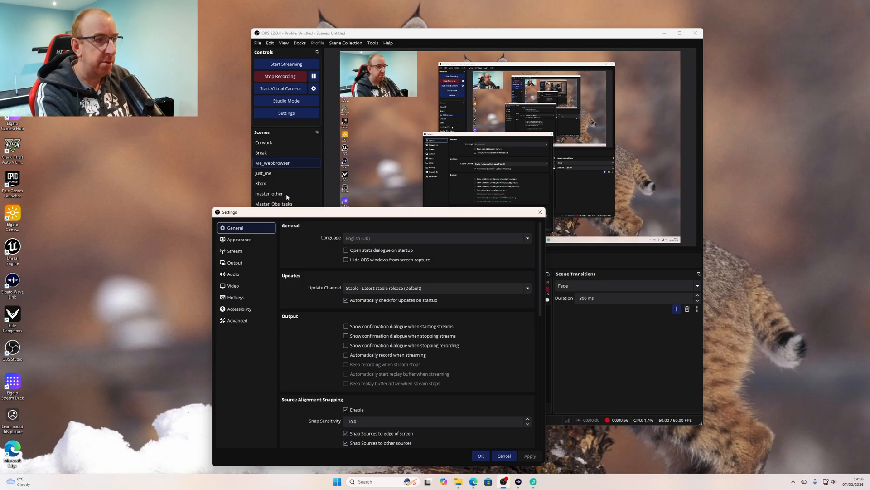
drag(286, 216, 300, 147)
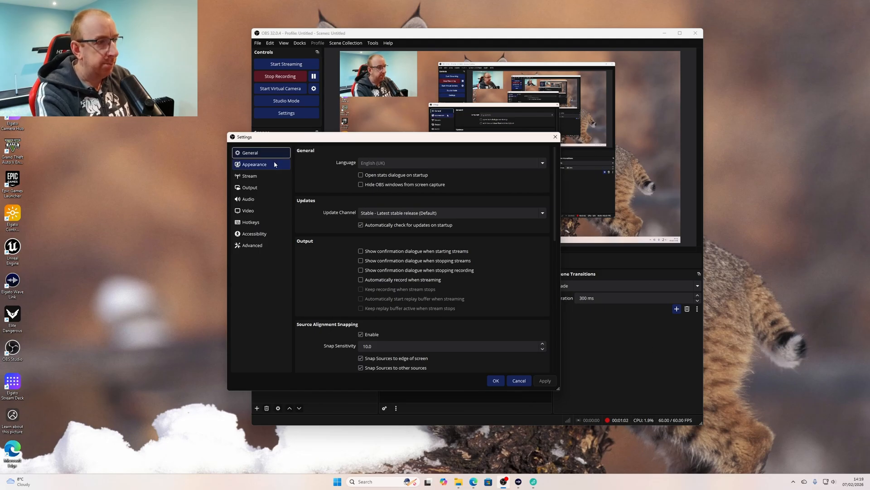
click(245, 201)
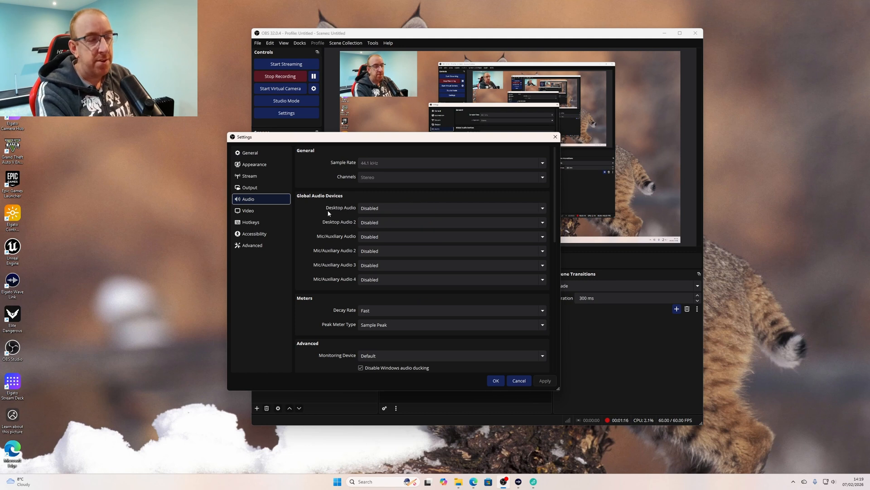
click(362, 210)
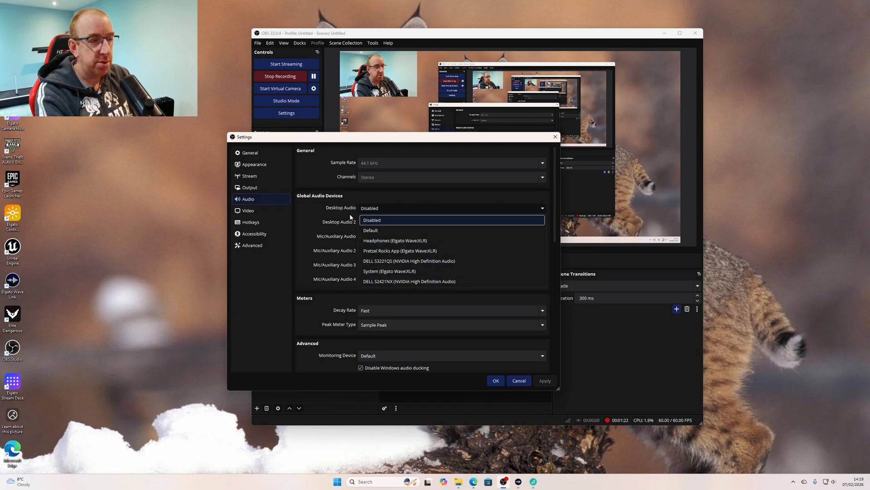
click(329, 215)
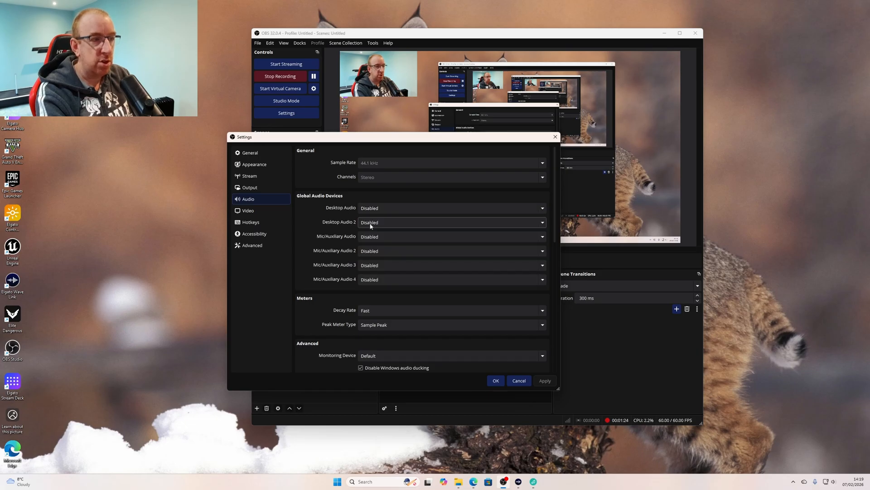
click(374, 223)
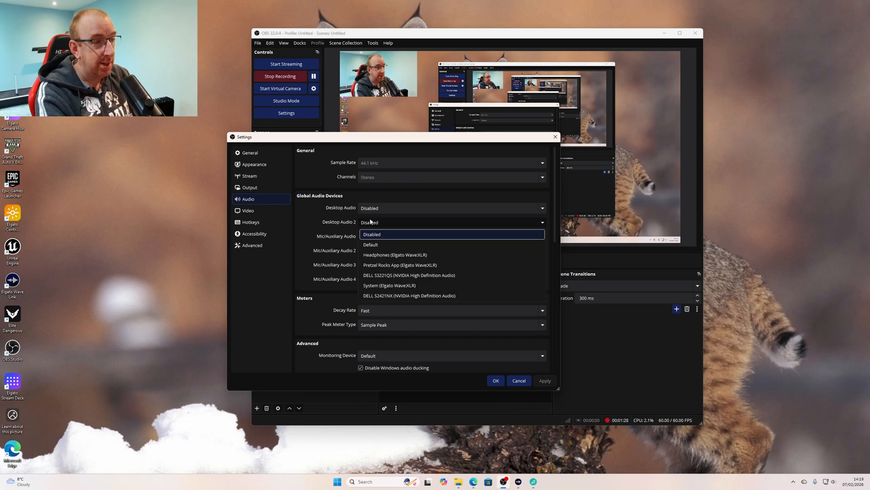
click(384, 267)
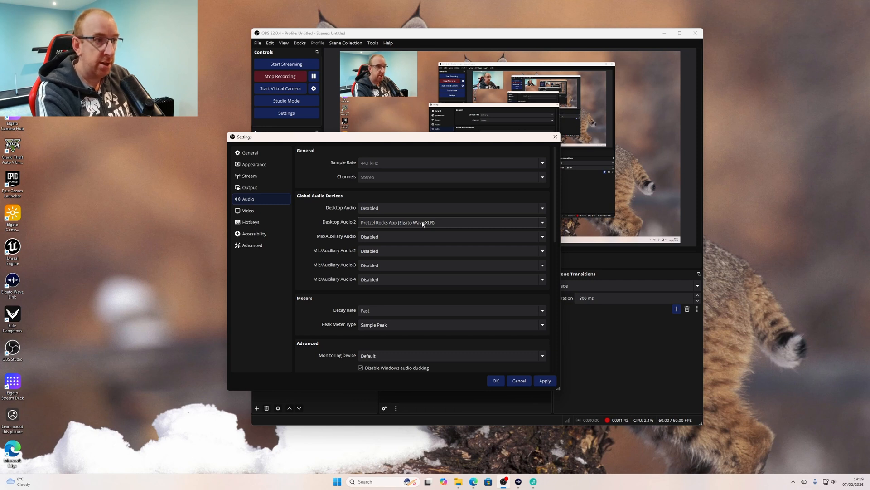
click(547, 382)
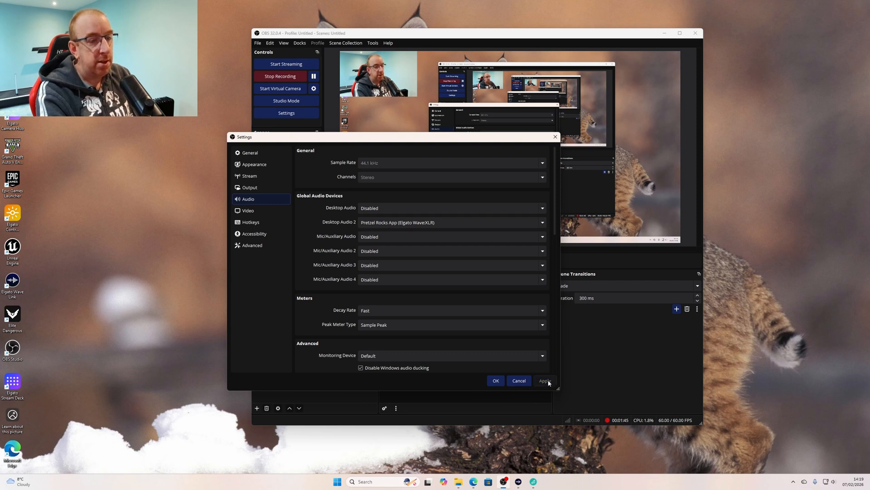
click(496, 381)
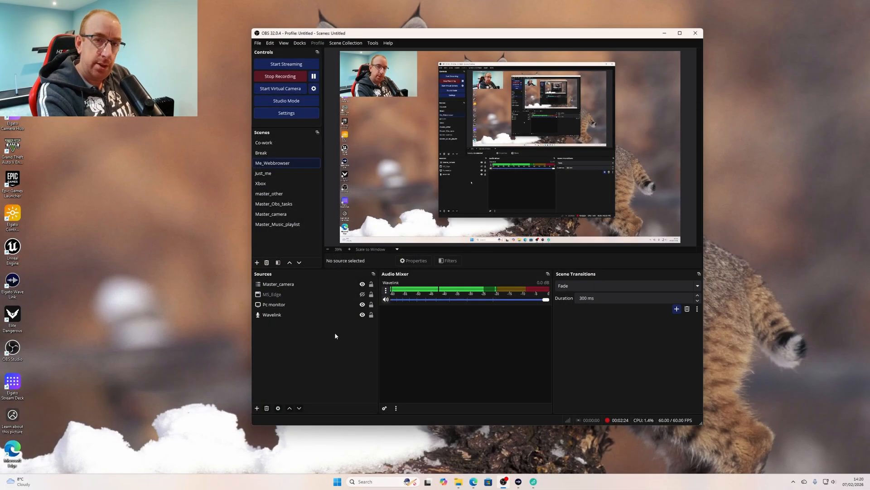
- Add an Audio Output Capture source named Pretzel Music to the Me_Webbrowser scene, using the device Pretzel Rocks App (Elgato Wave:XLR)
click(296, 335)
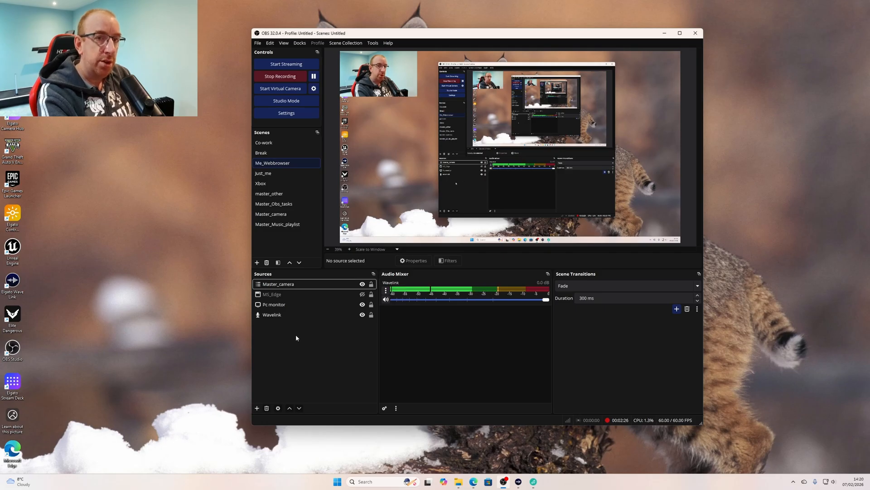
right_click(306, 335)
mouse_move(317, 339)
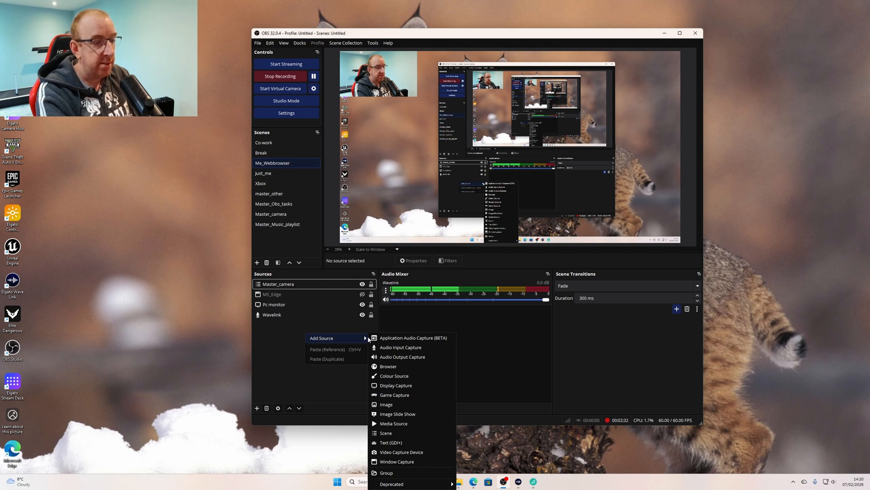
click(399, 359)
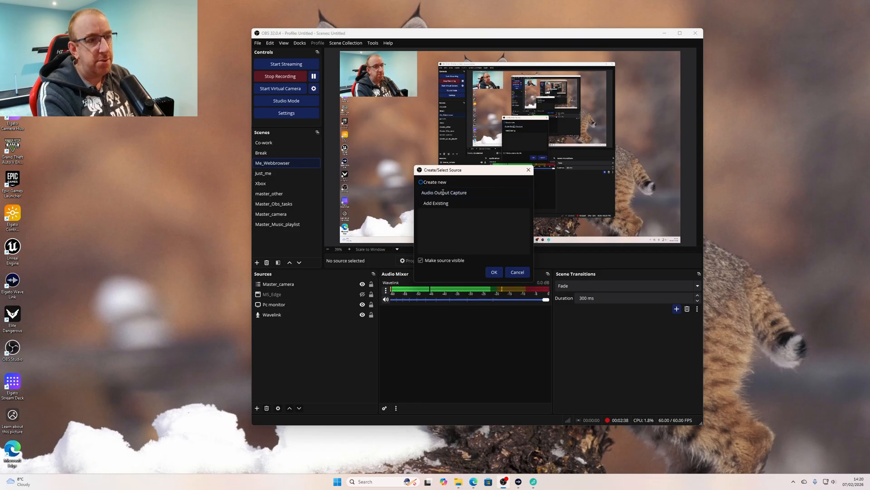
text(Pretzel Music)
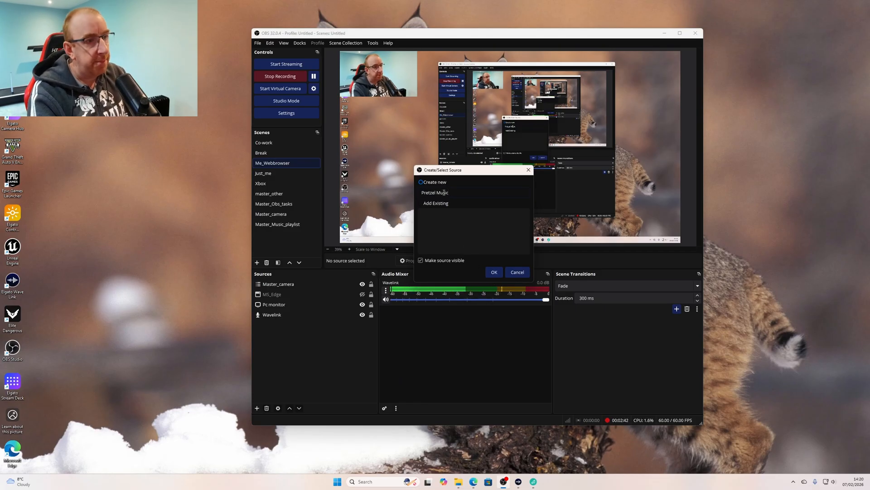
click(494, 272)
click(381, 97)
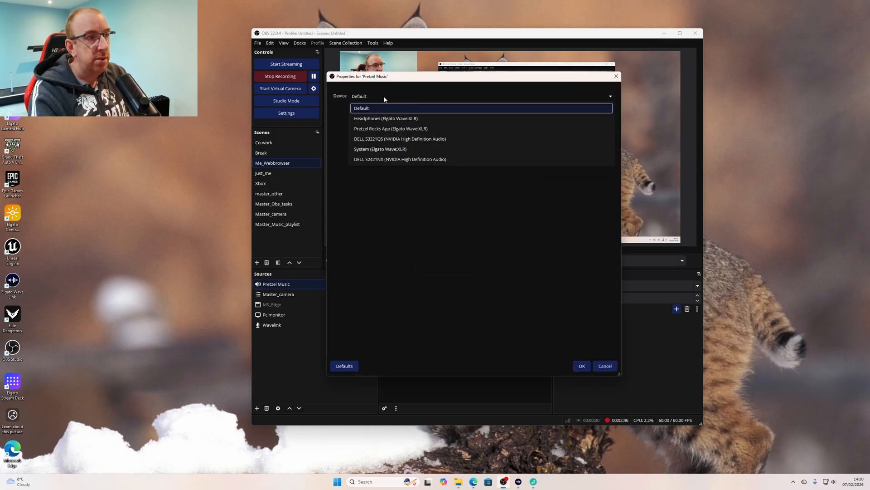
click(389, 130)
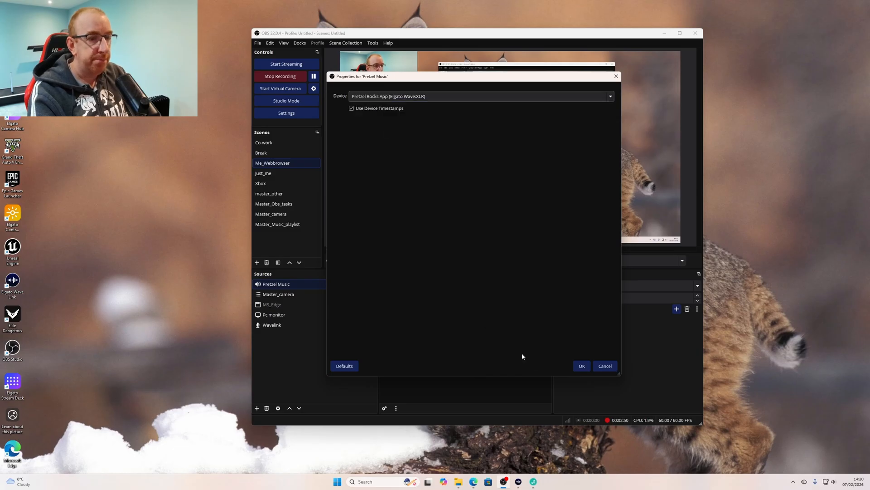
click(582, 366)
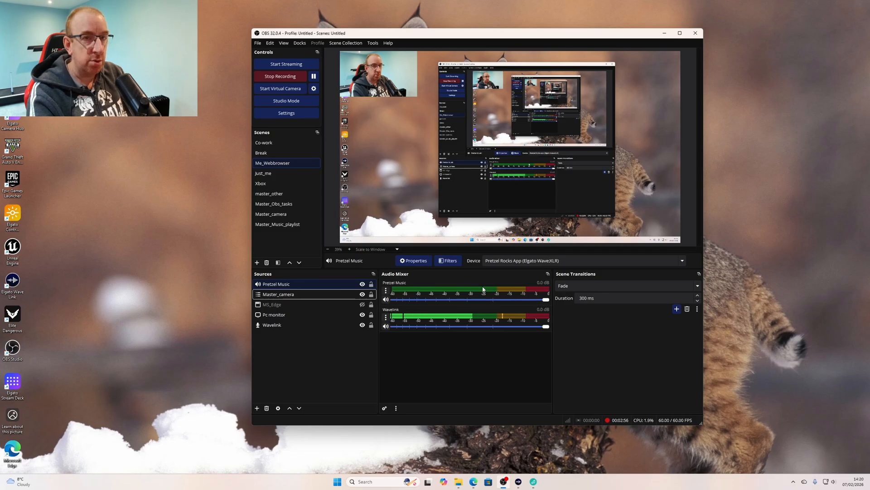
click(292, 294)
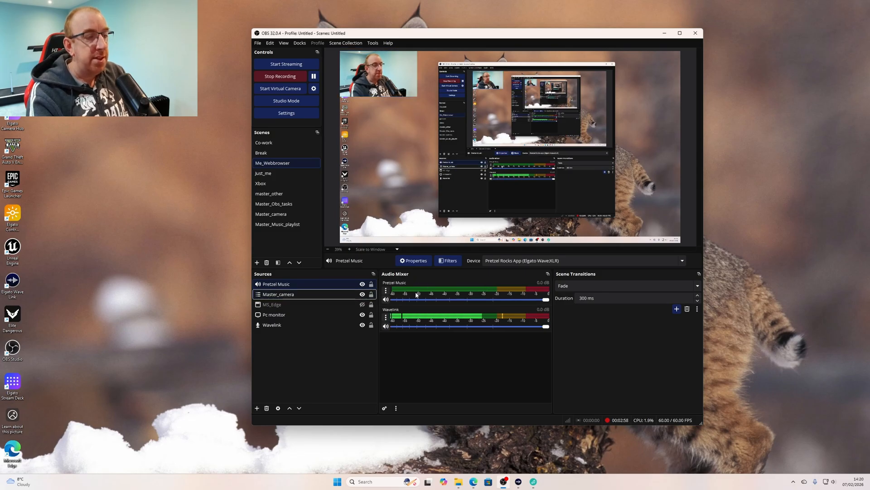
click(286, 284)
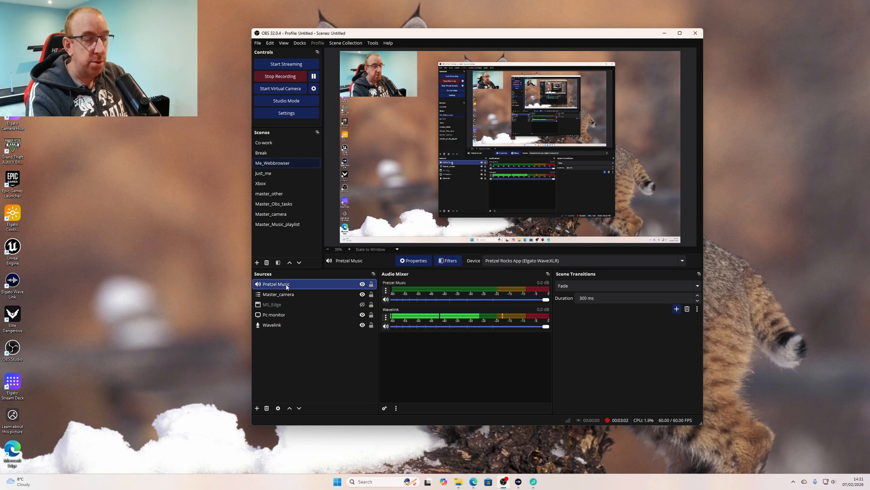
- Add another Audio Output Capture to the Me_Webbrowser scene by reusing the existing Pretzel Music source
click(261, 164)
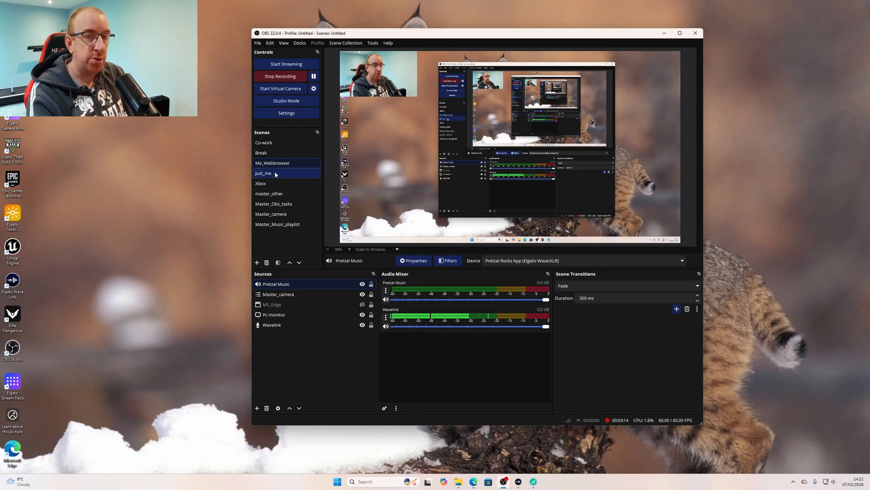
right_click(304, 348)
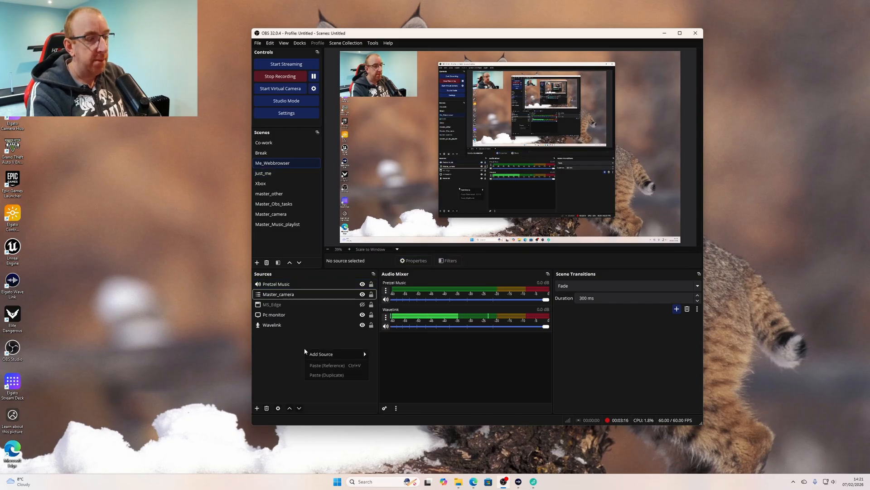
mouse_move(323, 356)
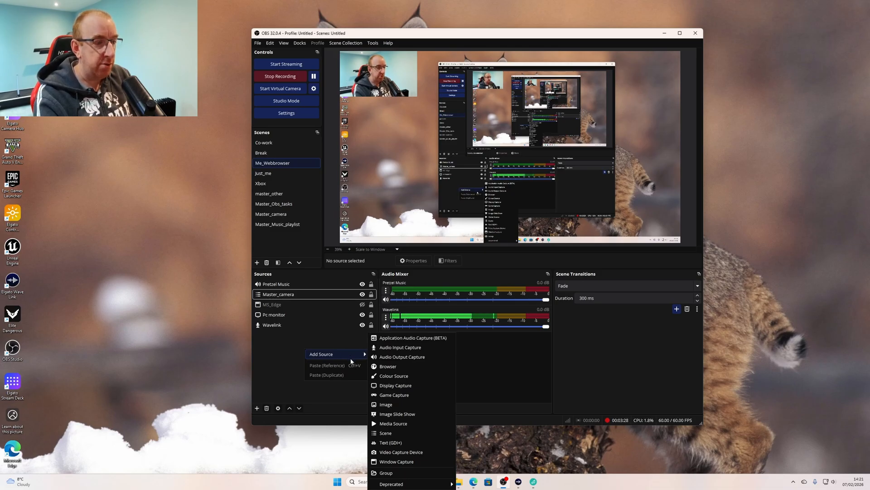
click(398, 357)
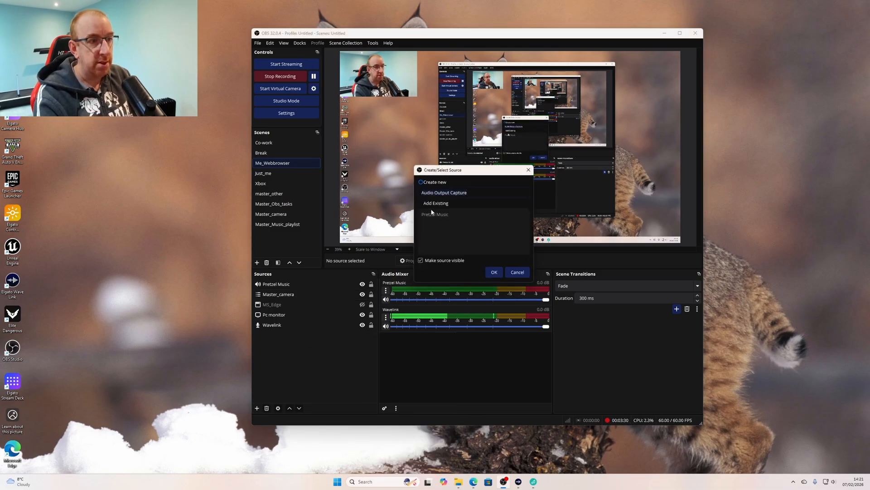
click(420, 204)
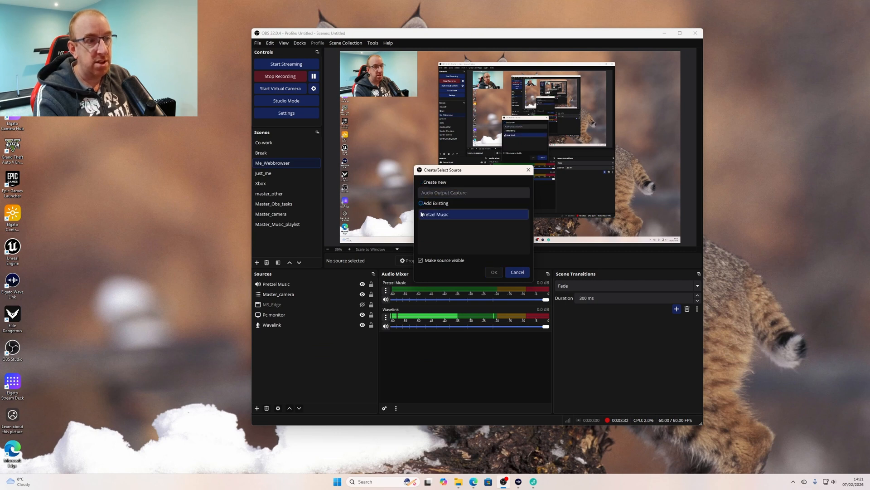
click(430, 215)
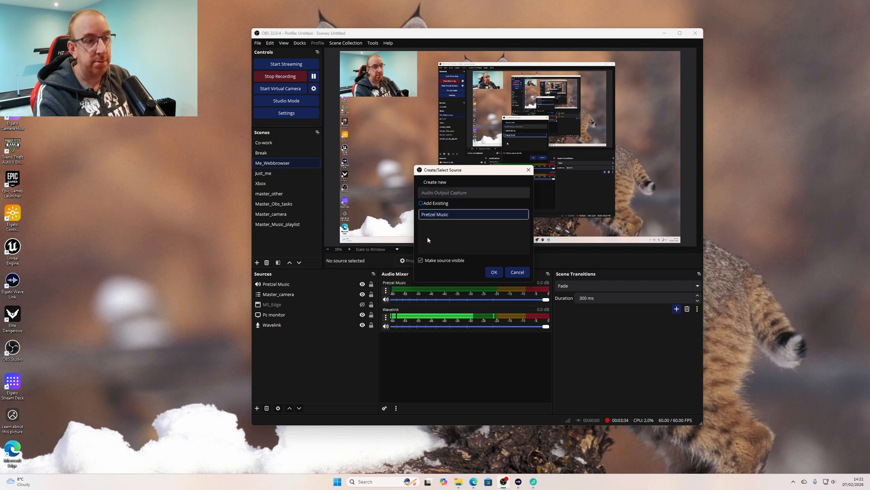
click(498, 273)
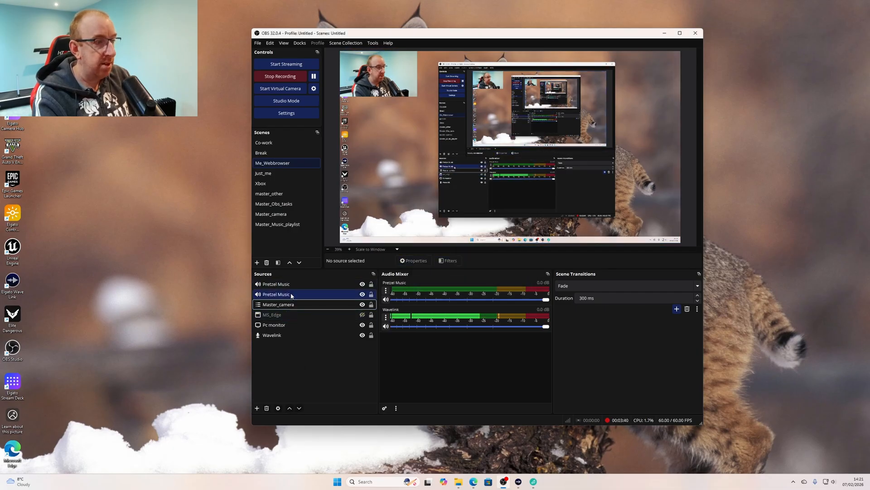
- Remove both Pretzel Music entries from the sources of the Me_Webbrowser scene
click(312, 285)
key(Delete)
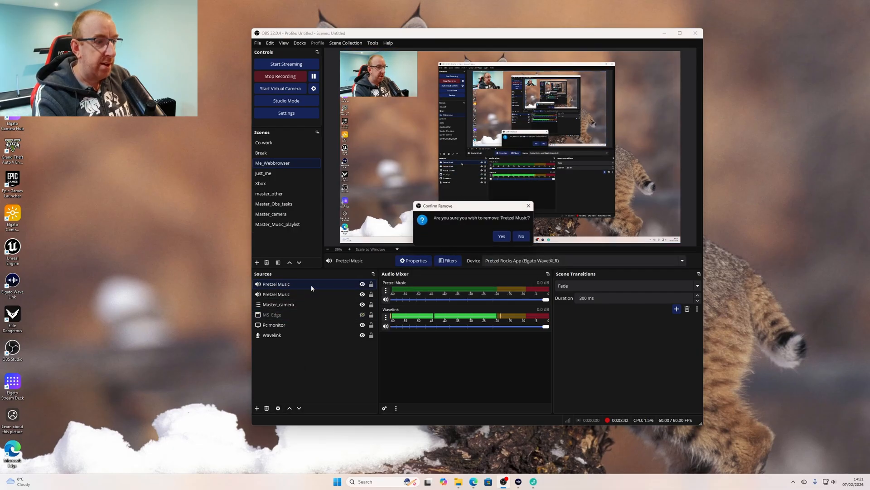
click(502, 237)
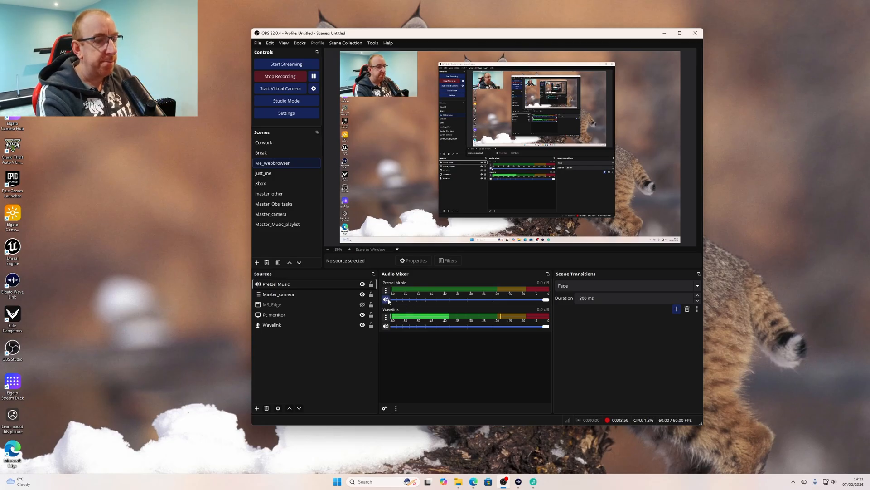
click(315, 284)
right_click(298, 284)
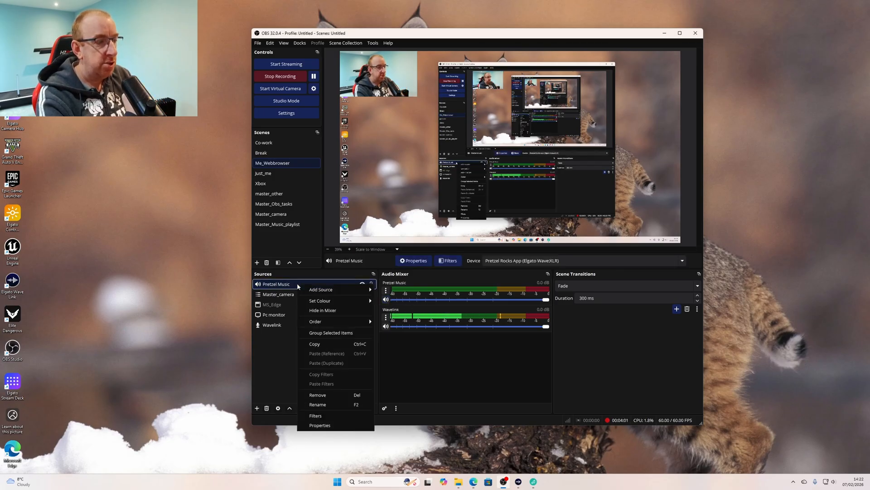
click(318, 395)
click(503, 237)
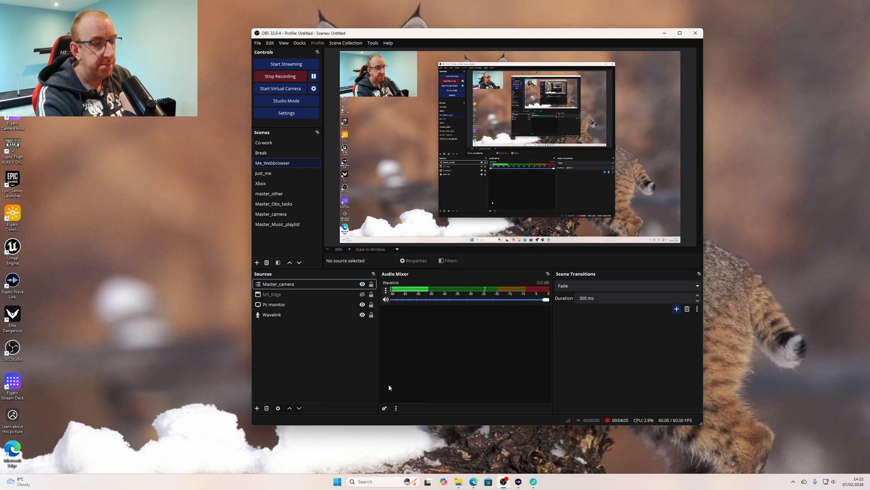
- Bring up Wave Link and arrange its window side by side with the OBS window
click(517, 481)
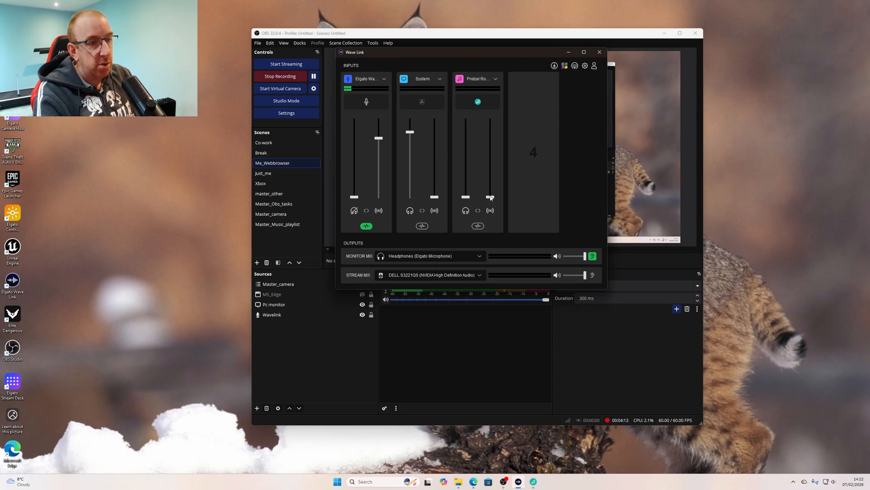
drag(470, 56, 468, 34)
drag(438, 45, 185, 70)
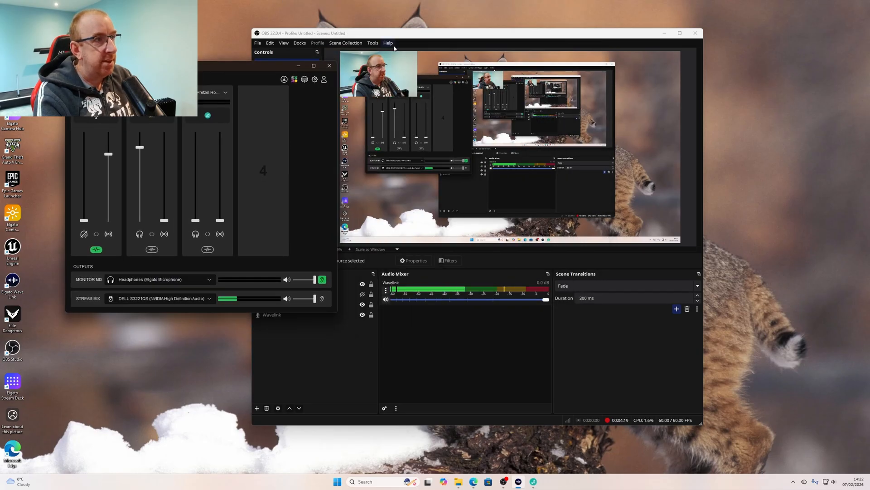
drag(371, 38, 477, 26)
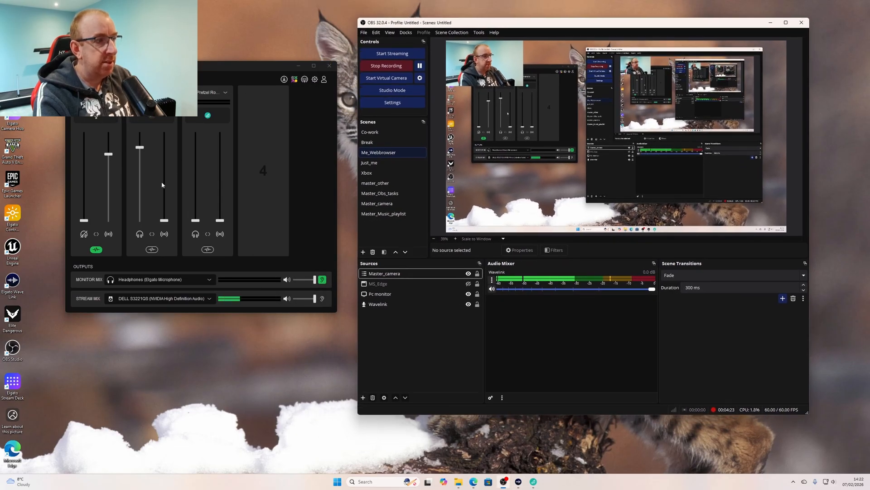
- Raise the Pretzel Rocks channel's stream volume in Wave Link, switch to Pretzel to play Shock And Awe, and minimise Pretzel
drag(220, 219, 219, 194)
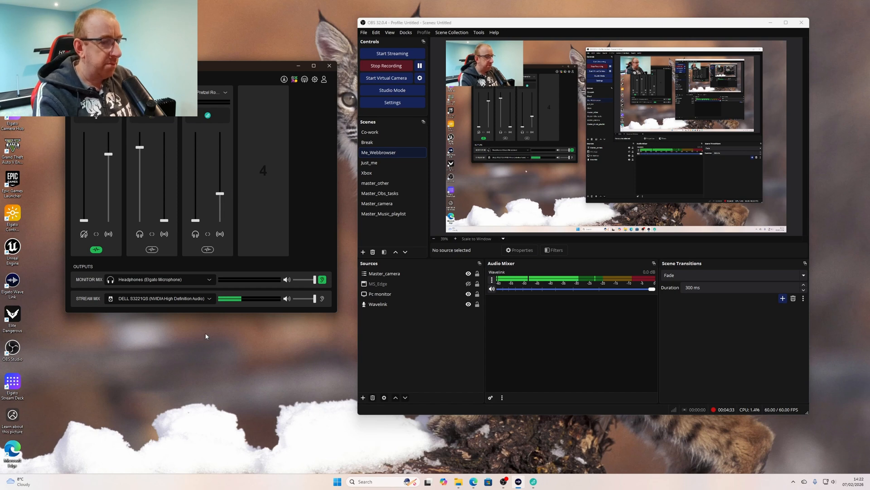
click(534, 482)
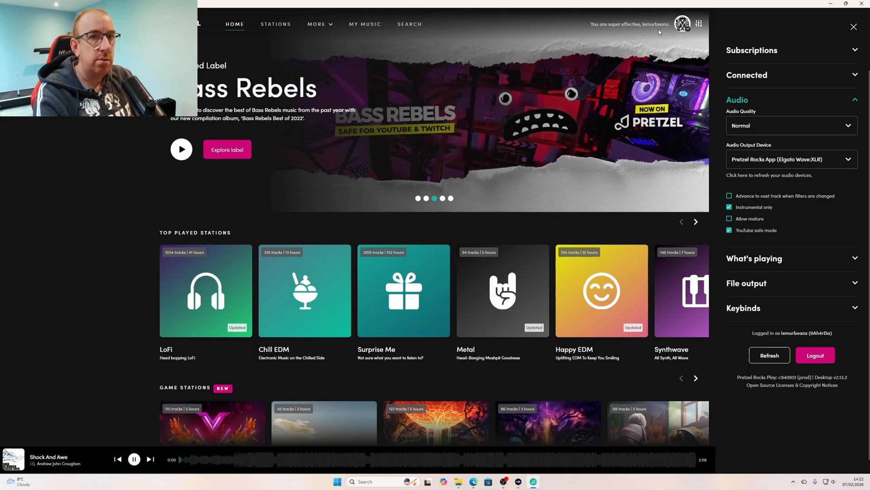
click(832, 4)
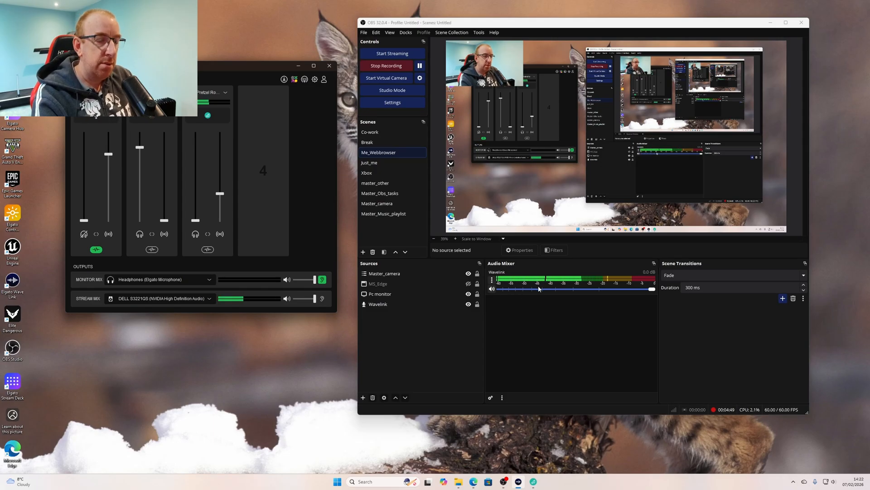
- Lower the Pretzel Rocks channel's stream volume in Wave Link to nearly zero
drag(218, 195, 220, 220)
click(410, 306)
click(411, 311)
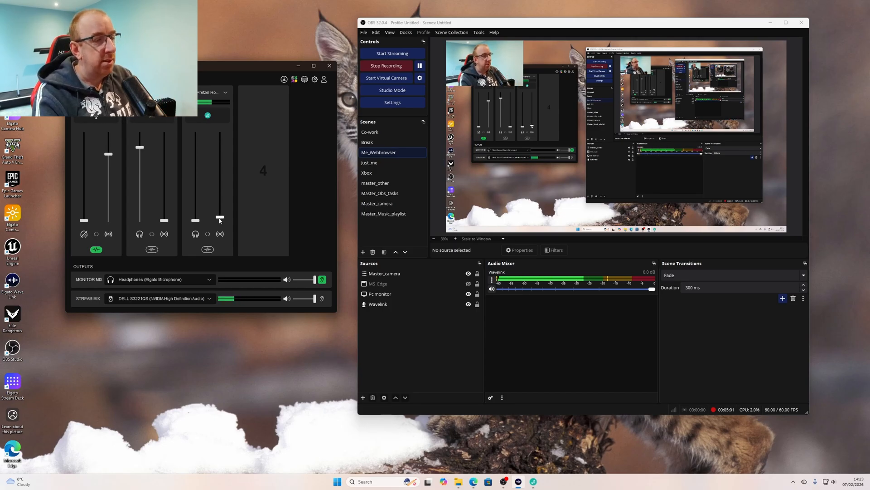
mouse_move(220, 221)
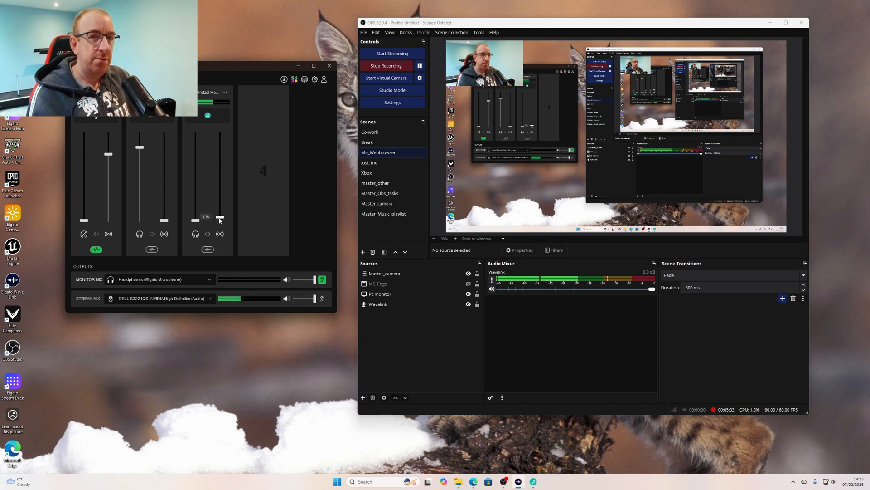
drag(221, 218, 220, 221)
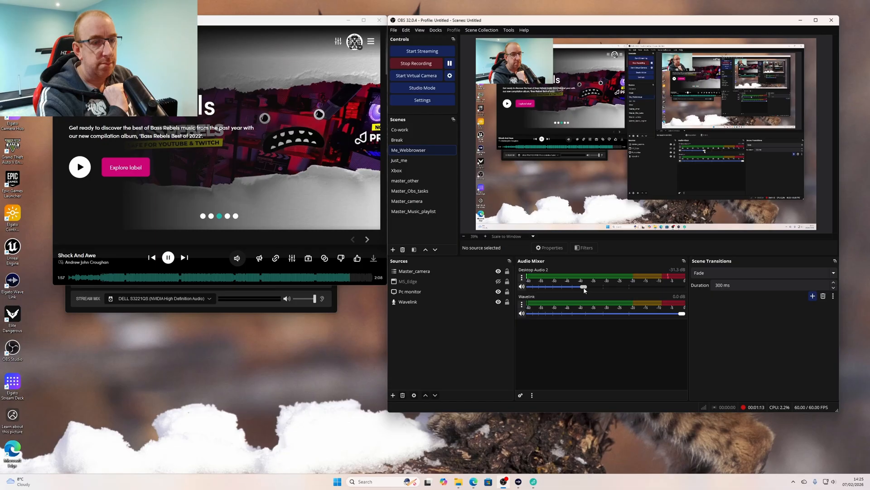
- Turn the Desktop Audio 2 volume fully down in the OBS audio mixer and pause the track in Pretzel
drag(584, 289, 529, 287)
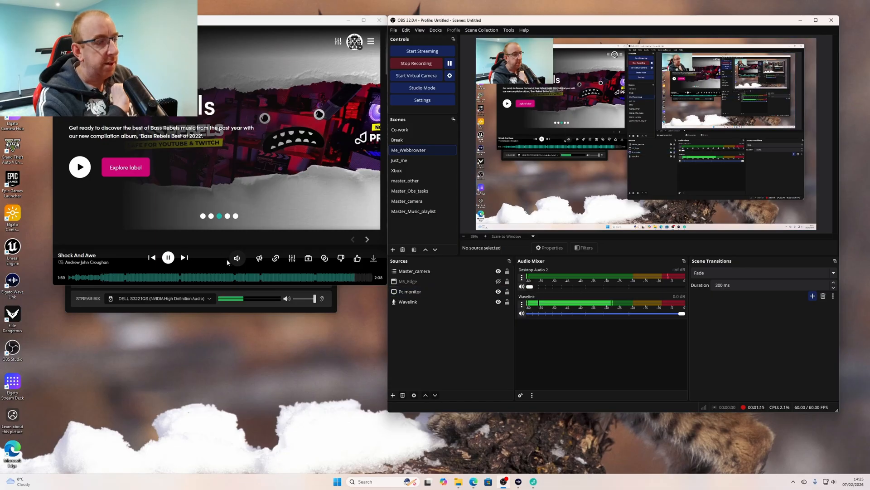
click(168, 257)
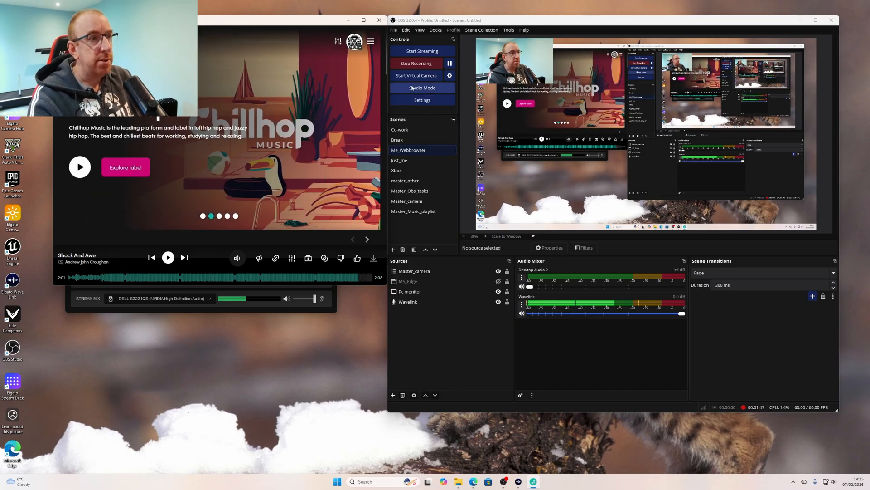
- Review the streaming and recording options in the OBS Output settings and close the settings without changes
click(417, 101)
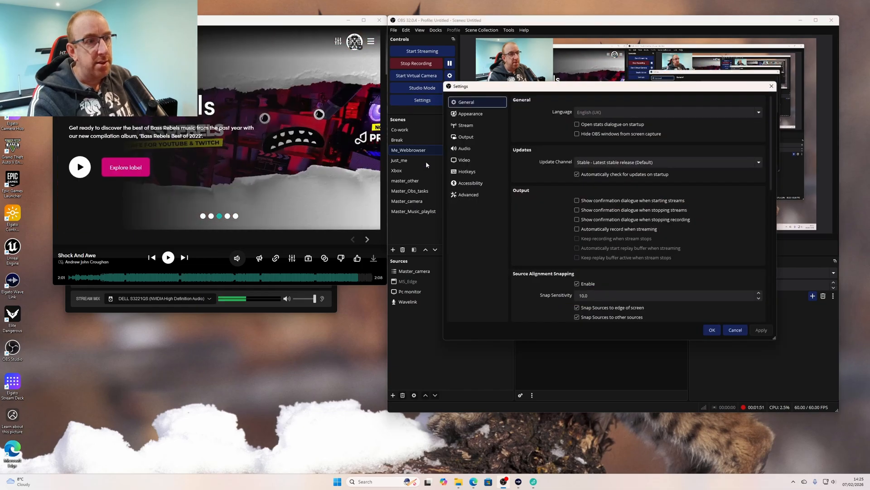
click(473, 136)
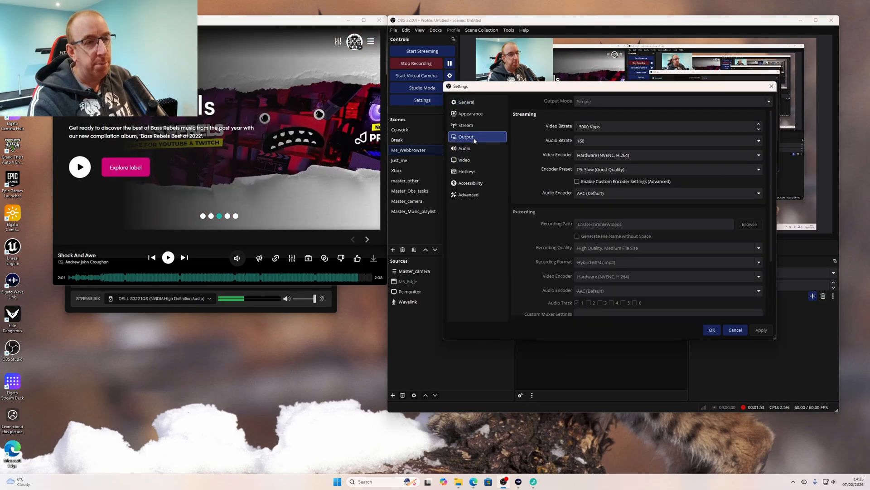
scroll(549, 210, down, 3)
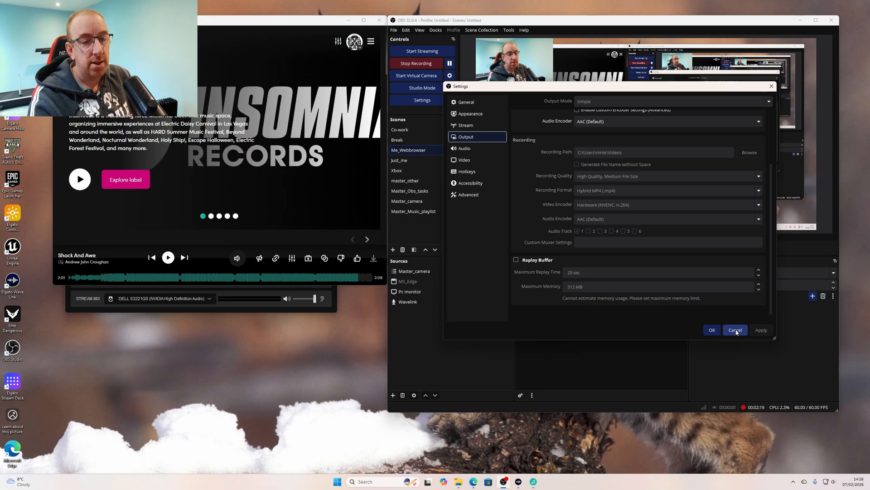
click(735, 330)
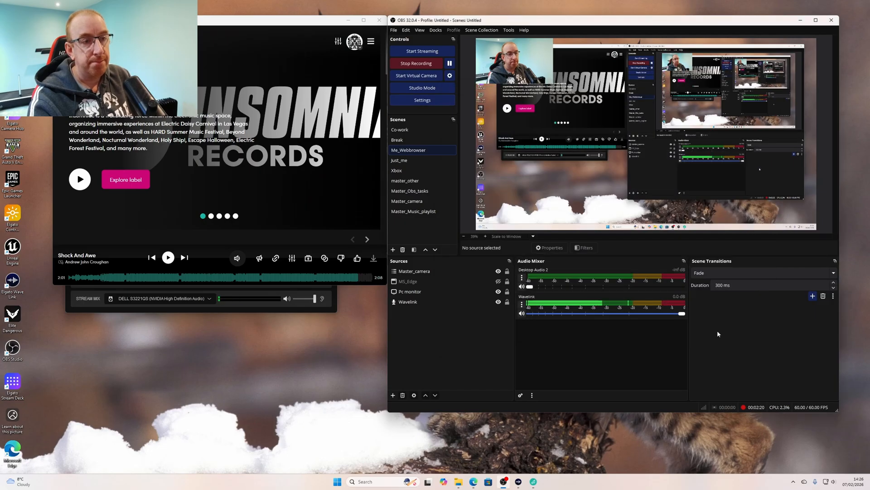
- Open the advanced audio properties for the mixer sources and enable tracks 4 and 5 for Wavelink
click(522, 278)
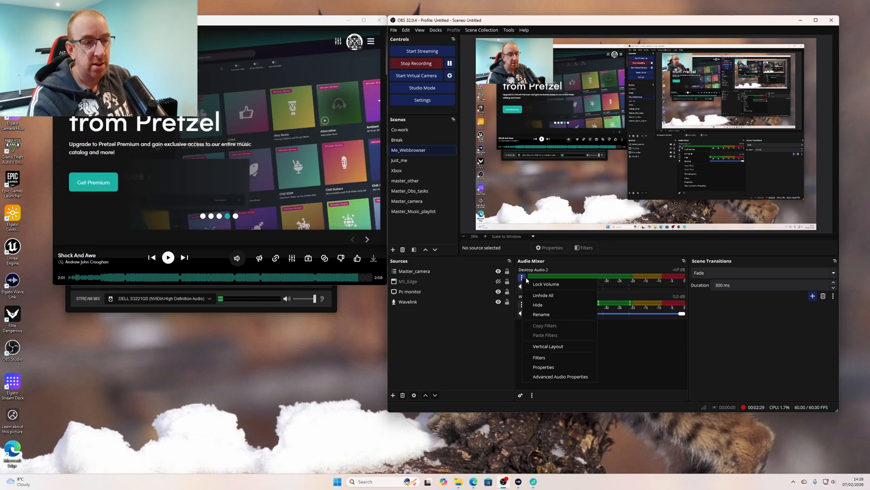
click(548, 270)
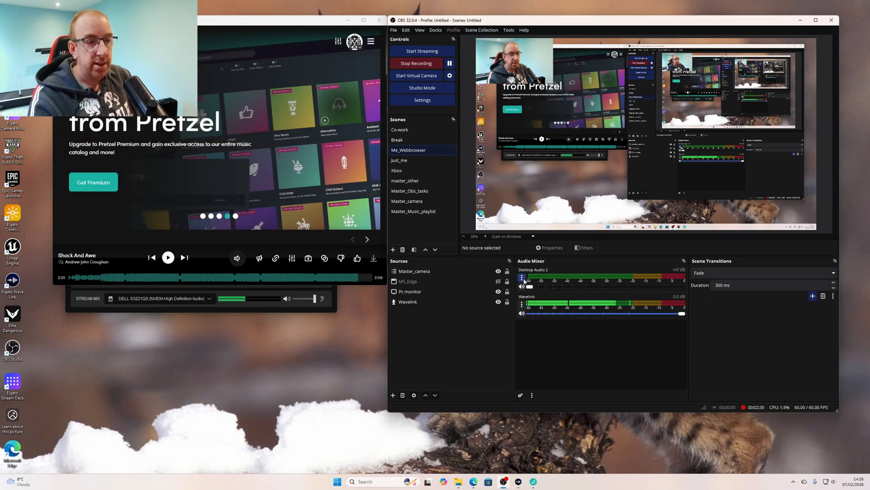
click(521, 304)
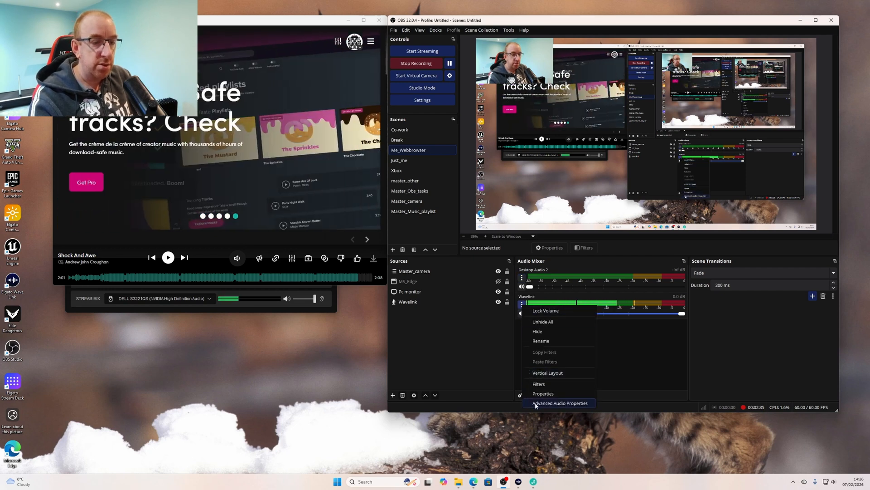
click(536, 404)
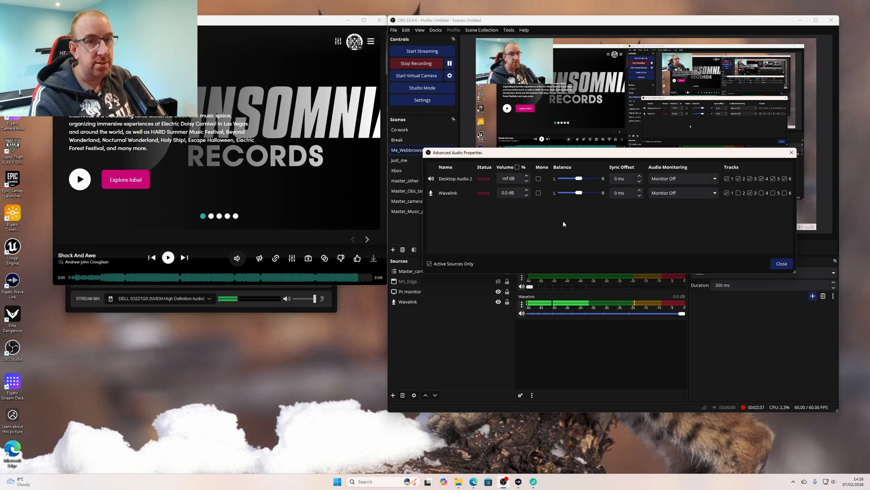
click(762, 193)
click(774, 193)
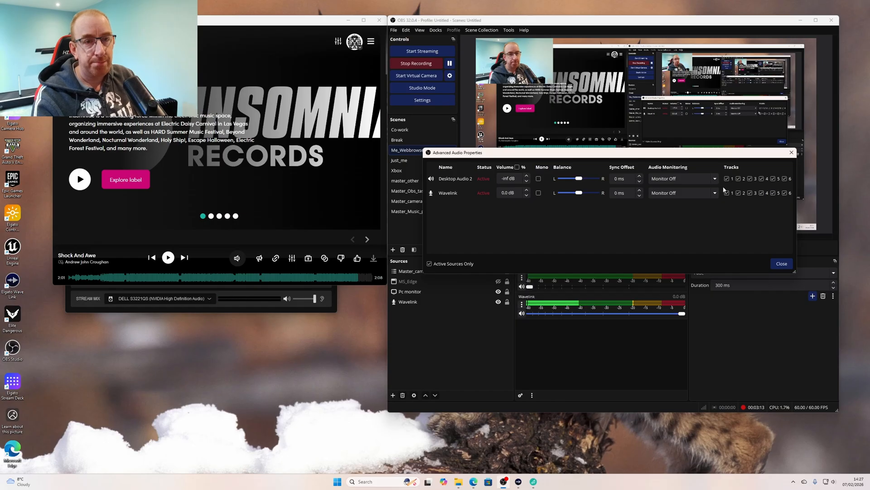
- Disable audio tracks 2 to 6 for both Desktop Audio 2 and Wavelink, leaving only track 1 enabled
click(739, 179)
click(738, 193)
click(750, 178)
click(750, 192)
click(761, 179)
click(761, 193)
click(773, 178)
click(773, 193)
click(785, 178)
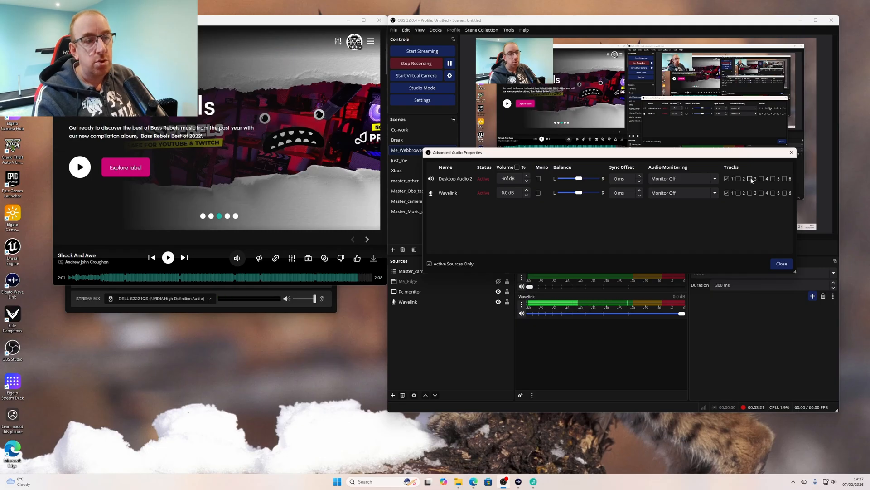
- Add Desktop Audio 2 to track 2 and Wavelink to track 3, and close the advanced audio properties
click(750, 179)
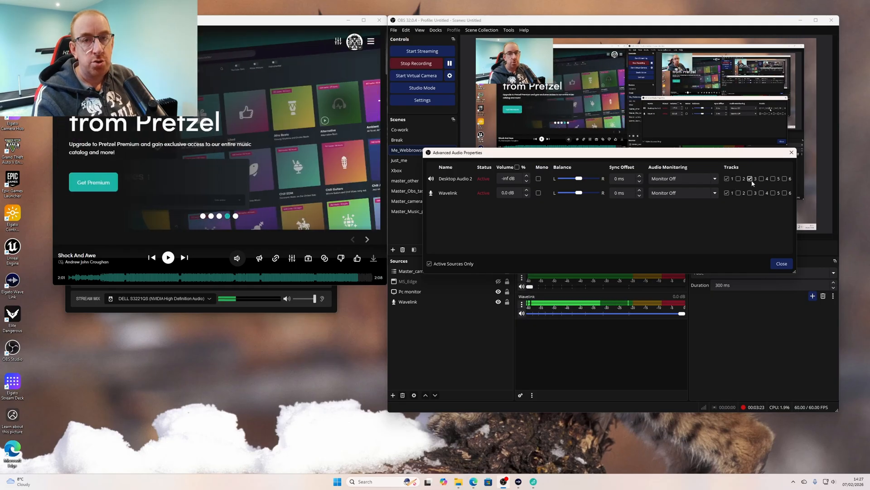
click(738, 193)
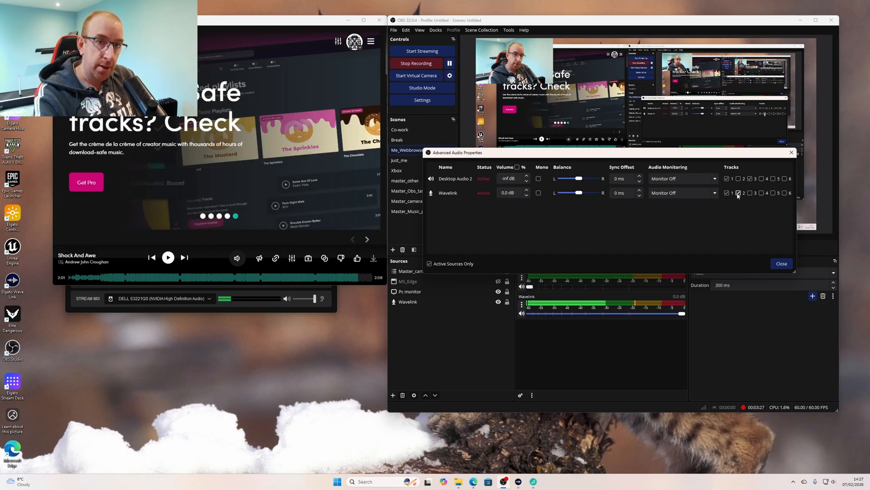
click(750, 193)
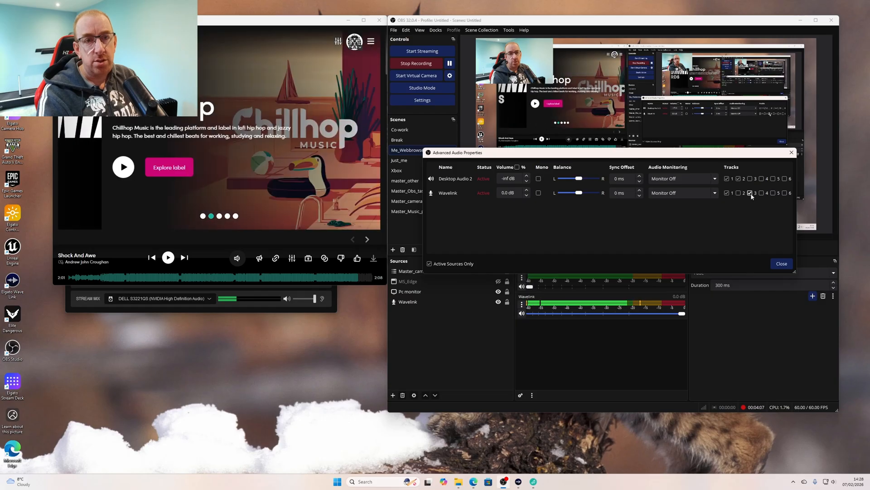
click(782, 263)
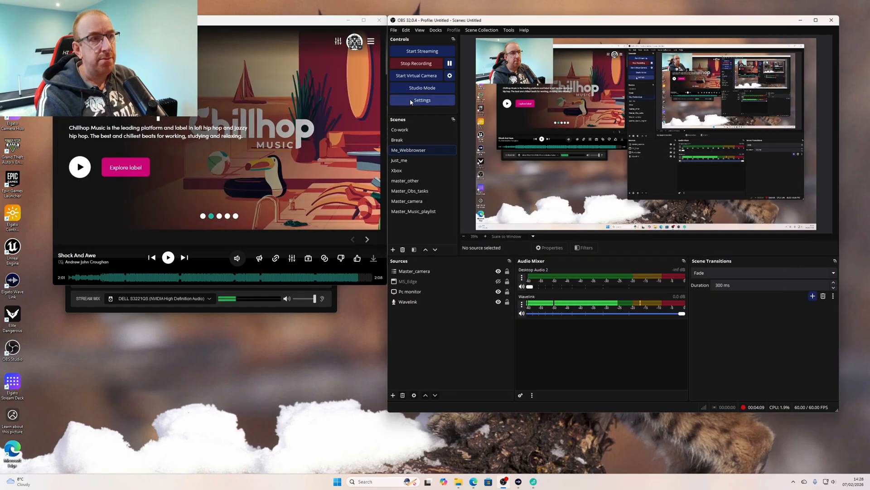
- Review the recording audio track selection in the Output settings and close the settings without changes
click(410, 101)
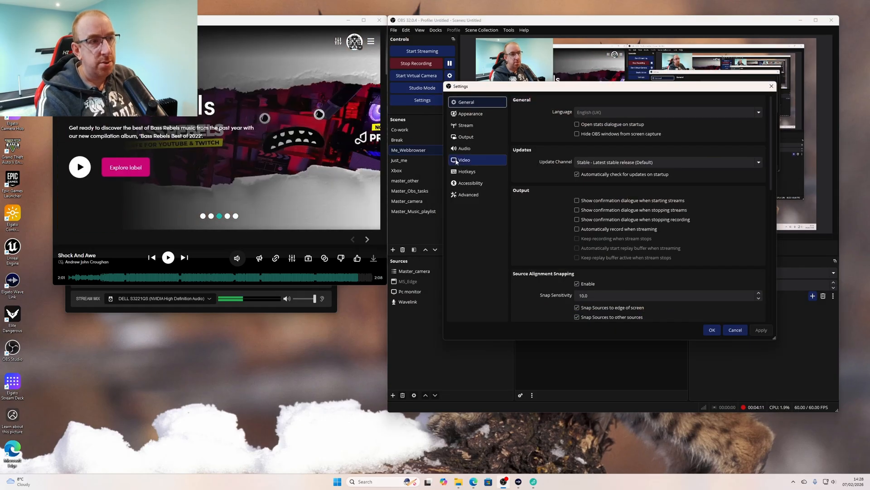
click(465, 136)
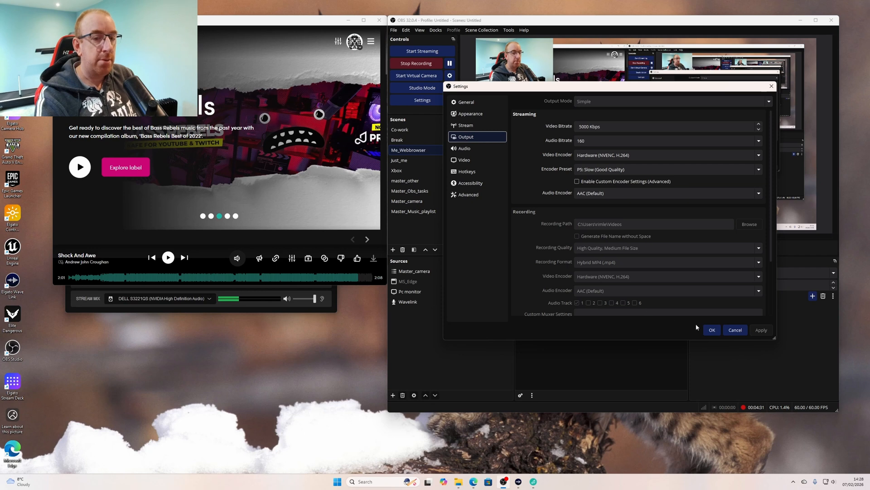
click(733, 329)
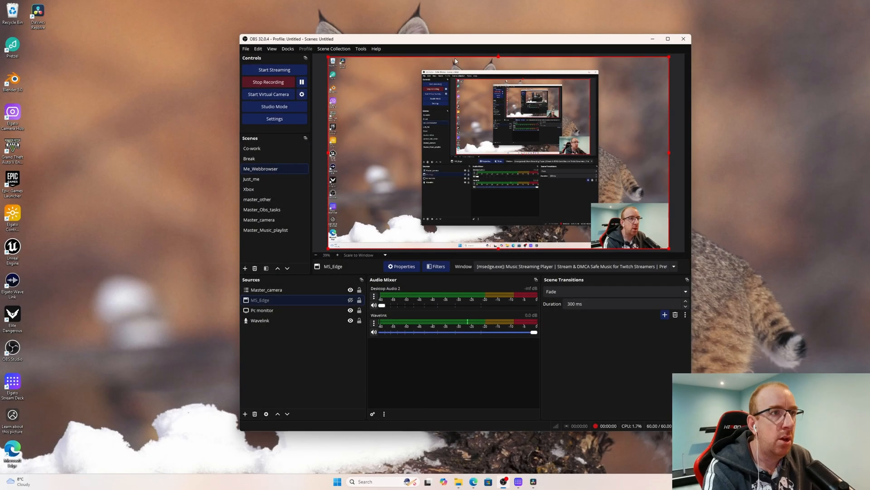
- Add a new Text (GDI+) source named "Pretzel song" to the Me_Webbrowser scene
drag(449, 43, 519, 35)
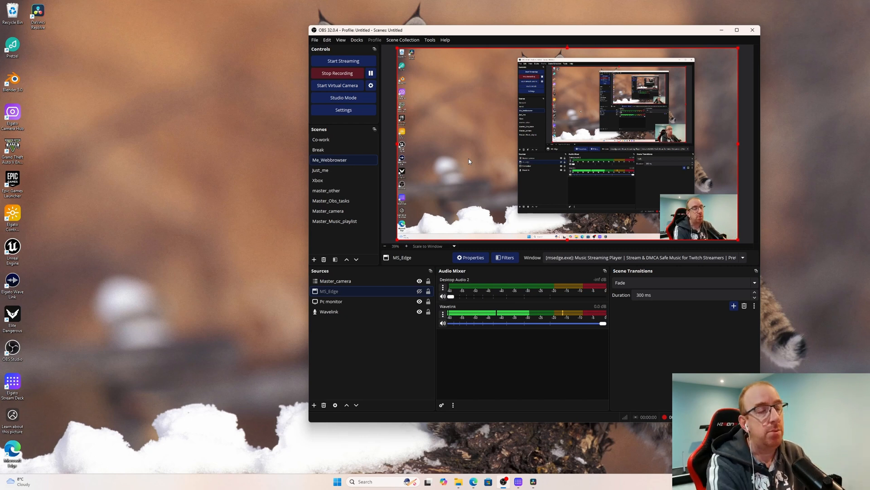
click(350, 354)
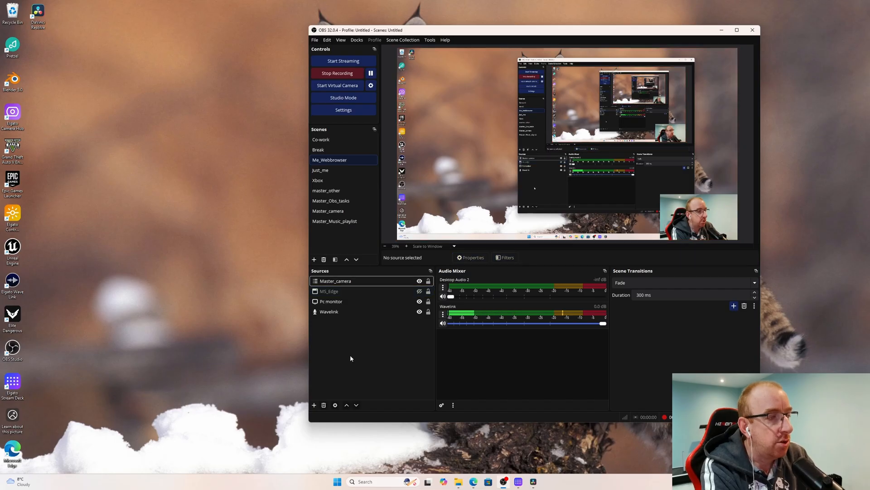
right_click(358, 337)
mouse_move(374, 341)
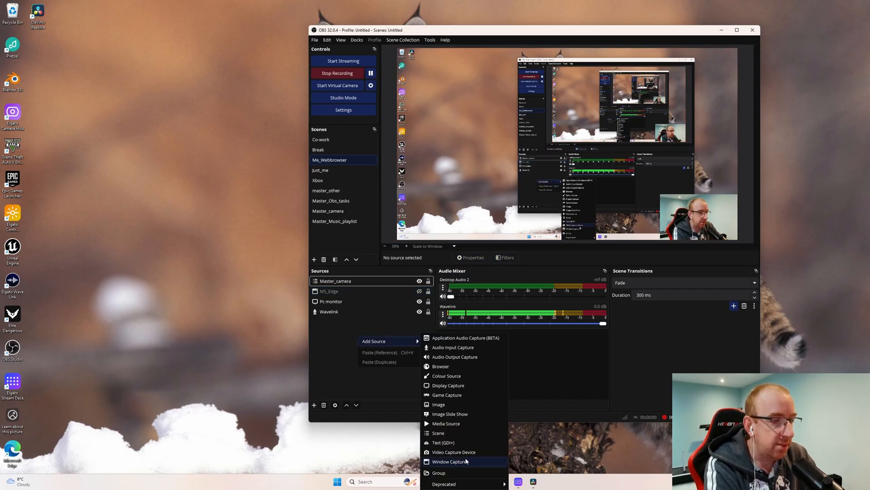
click(447, 442)
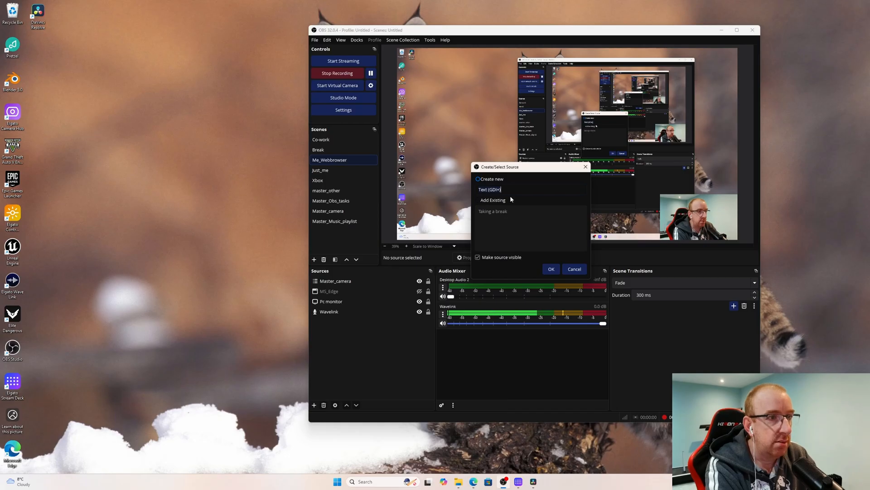
key(BackSpace)
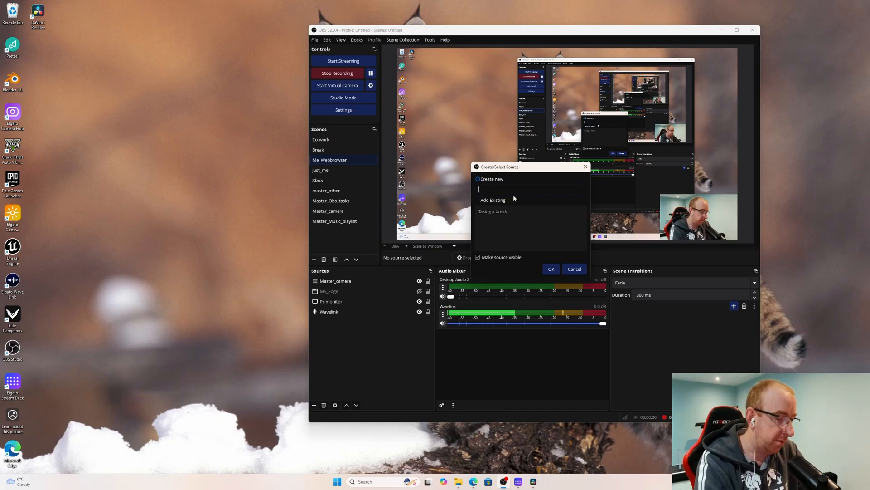
text(Pretzel)
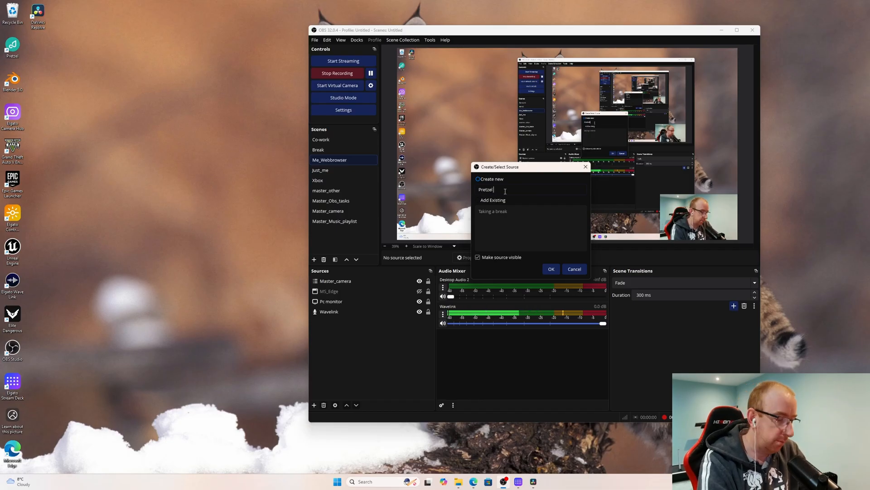
text(g)
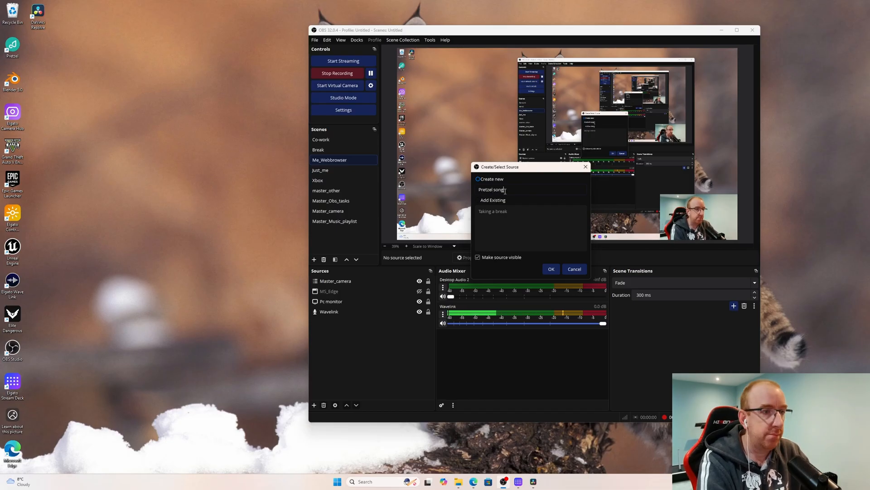
click(550, 270)
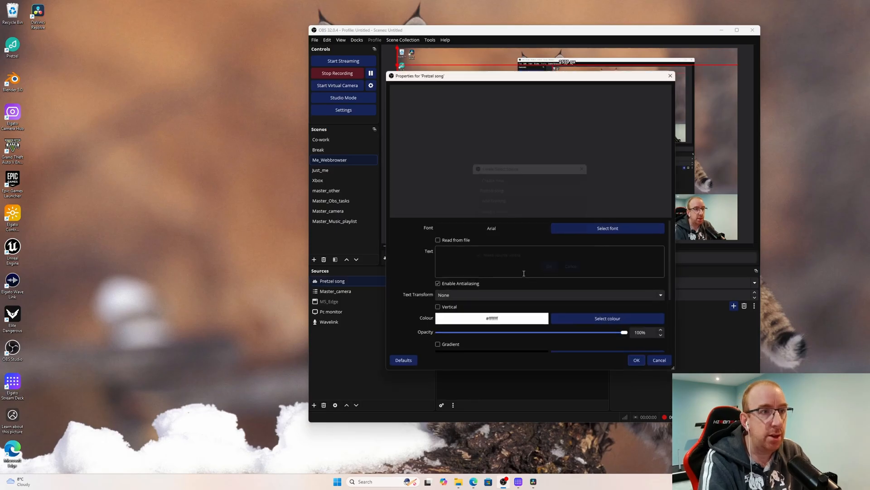
- Set the Pretzel song source to read its text from the file songdetails.txt
click(437, 241)
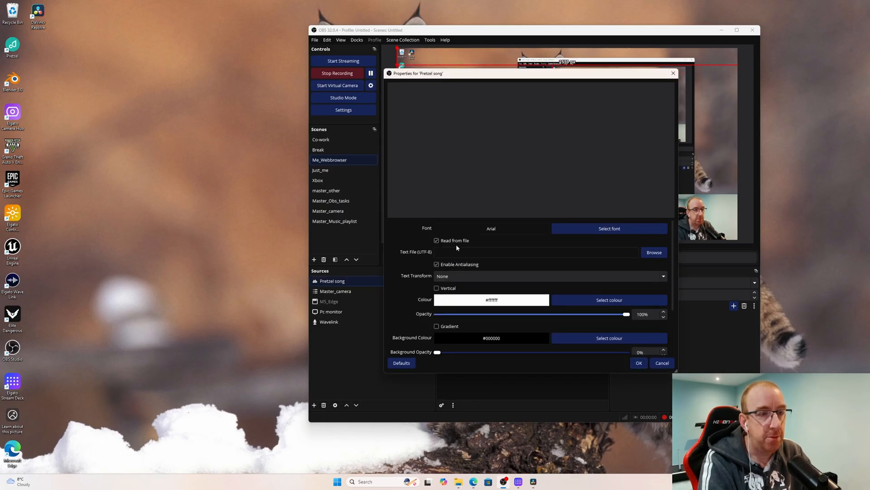
click(654, 252)
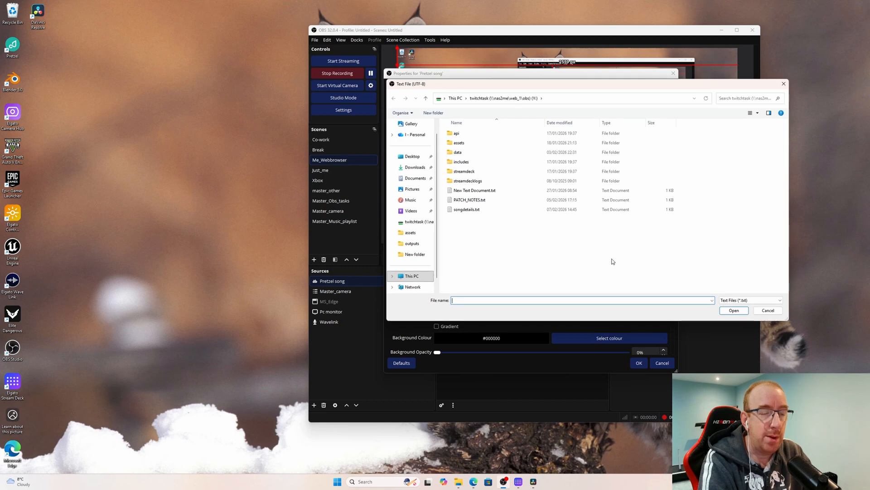
click(470, 210)
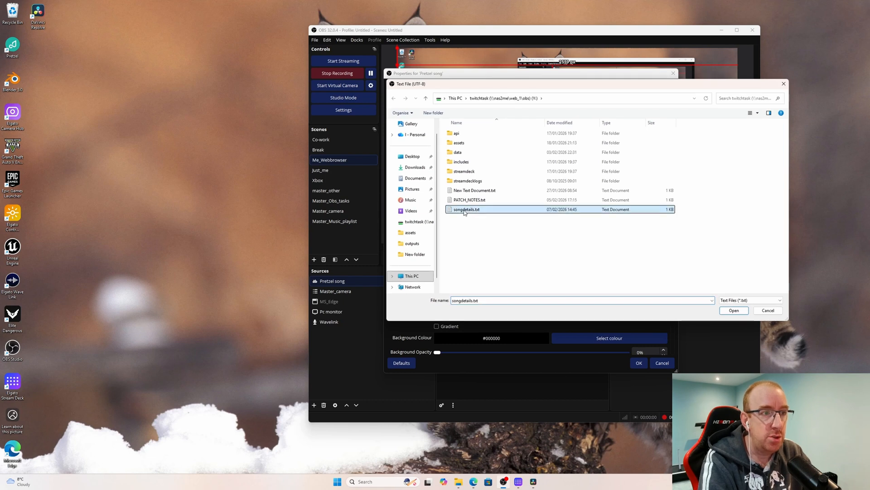
click(731, 311)
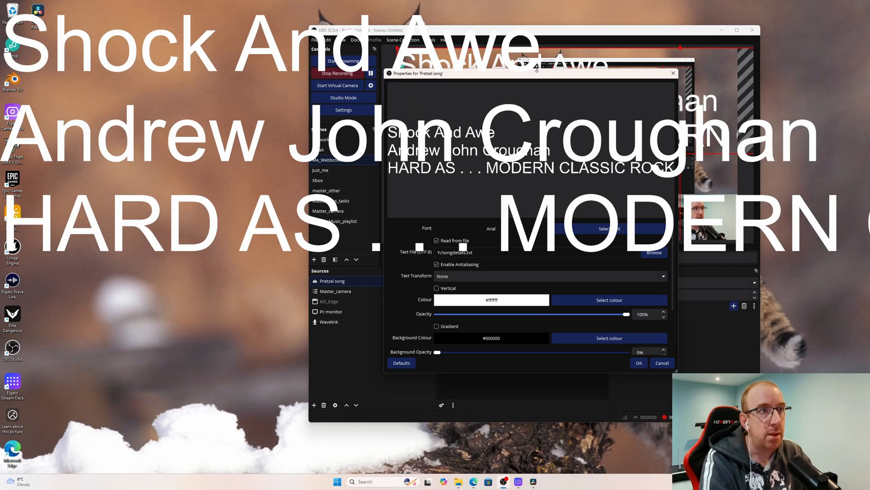
- Shrink the song text and place it in the upper-right corner of the canvas, keeping the properties dialog clear of it
drag(547, 78, 515, 97)
drag(394, 47, 717, 56)
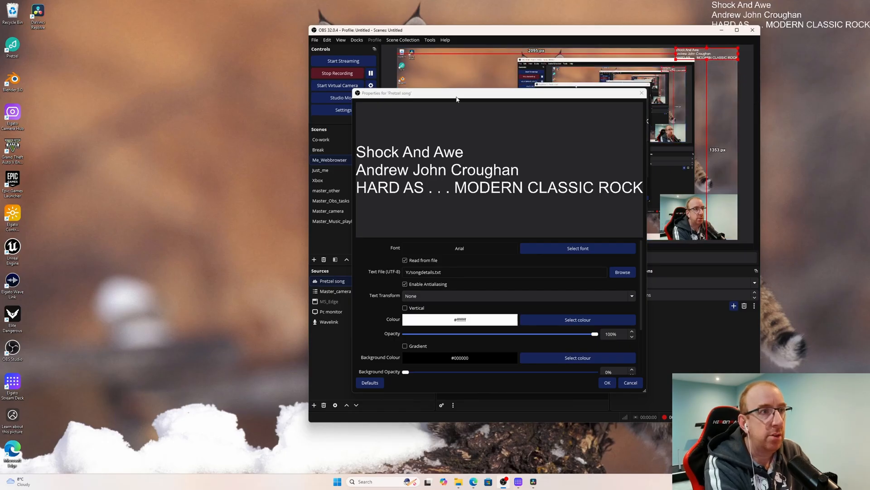
drag(458, 97, 434, 109)
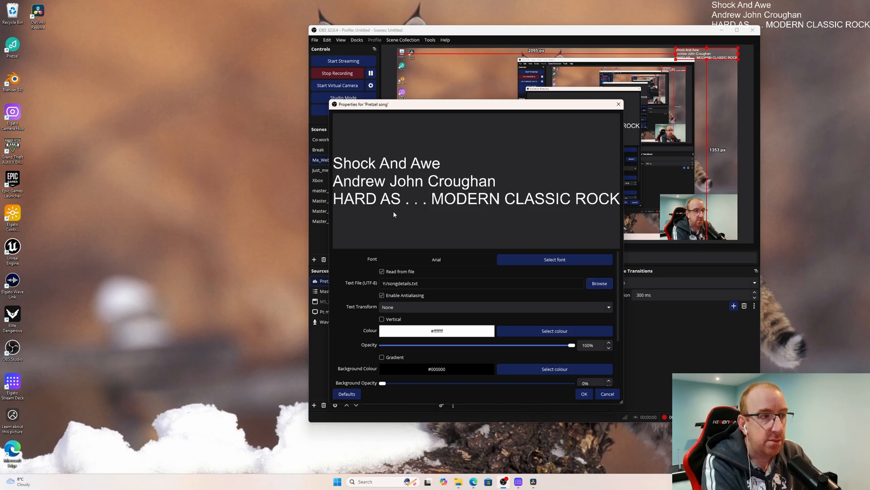
- View the font options without changing them and set the song text's background opacity to 87%
click(542, 262)
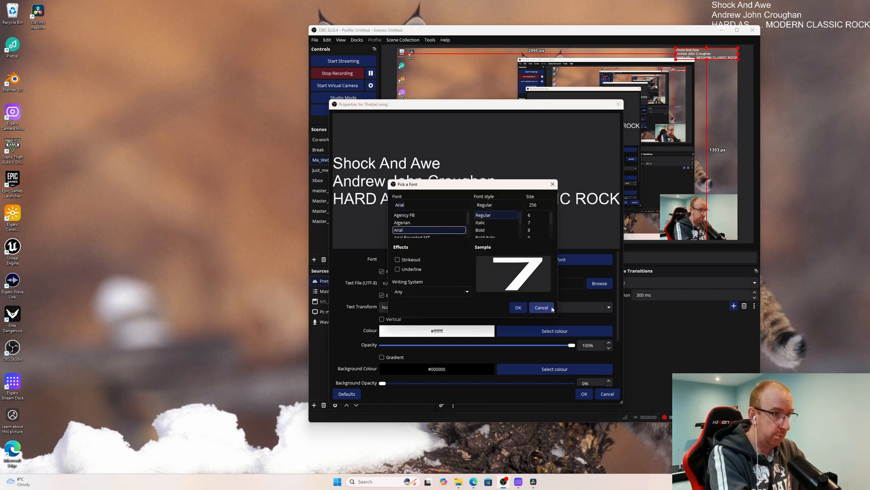
click(542, 308)
scroll(487, 291, down, 1)
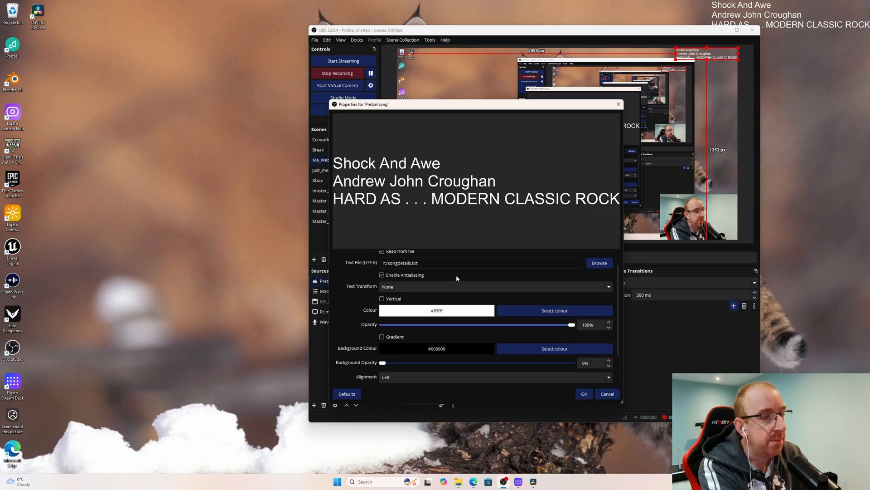
scroll(460, 278, down, 1)
scroll(436, 336, down, 1)
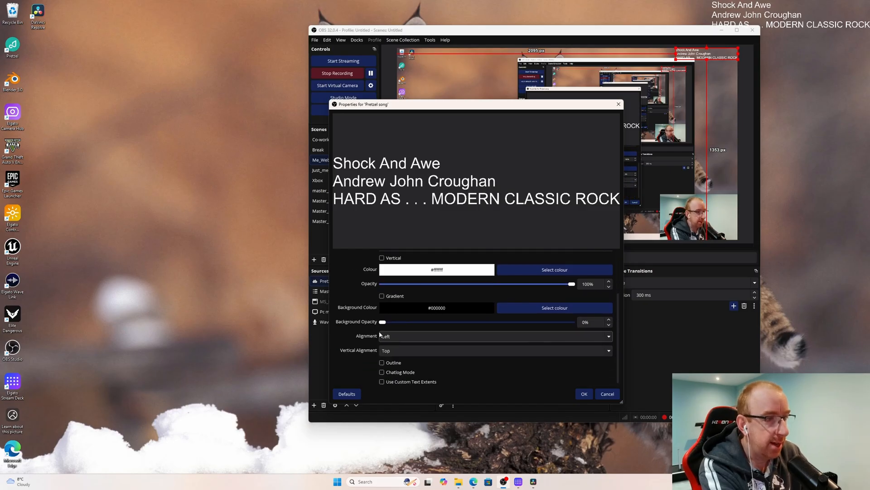
drag(382, 322, 548, 322)
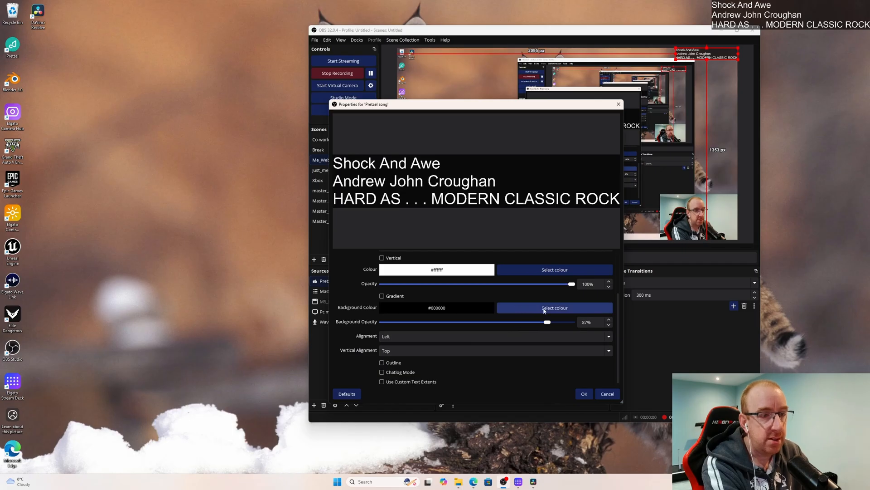
- Set the song text's horizontal and vertical alignment to Centre and accept the source properties
click(453, 336)
click(397, 358)
click(399, 347)
click(405, 369)
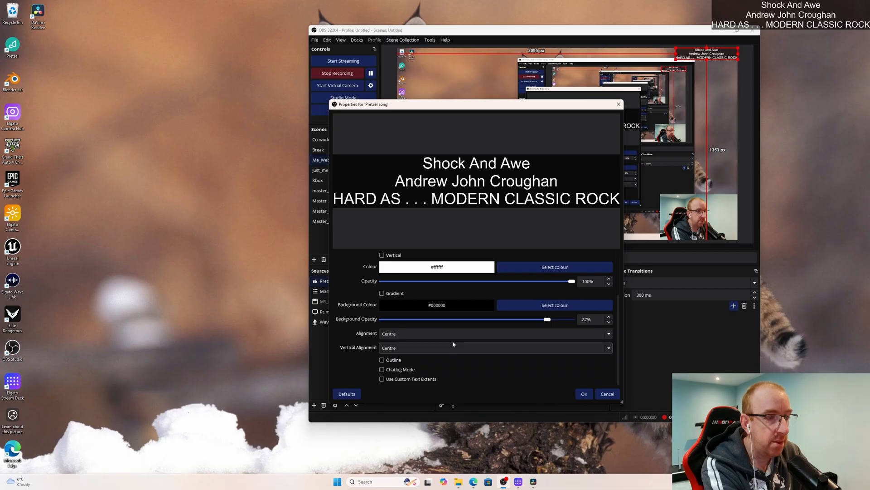
click(583, 394)
- Move the song text to the left-hand part of the canvas and view its transform options without applying one
drag(698, 54, 467, 152)
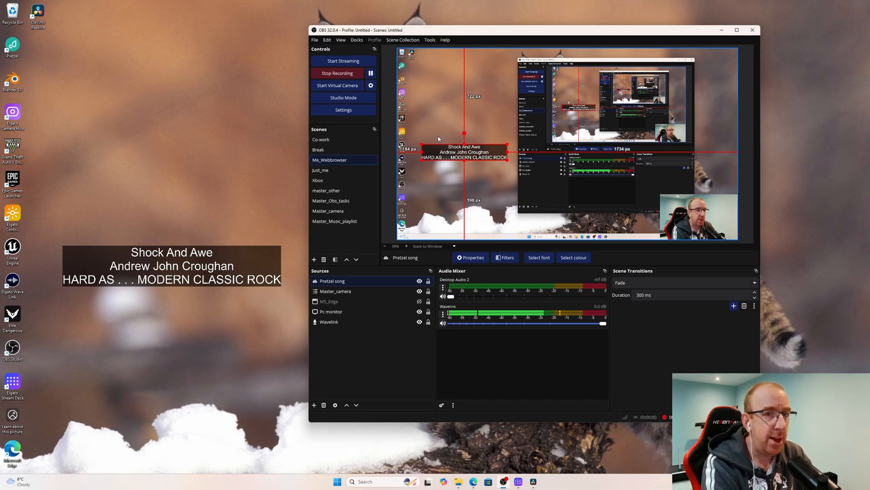
right_click(455, 154)
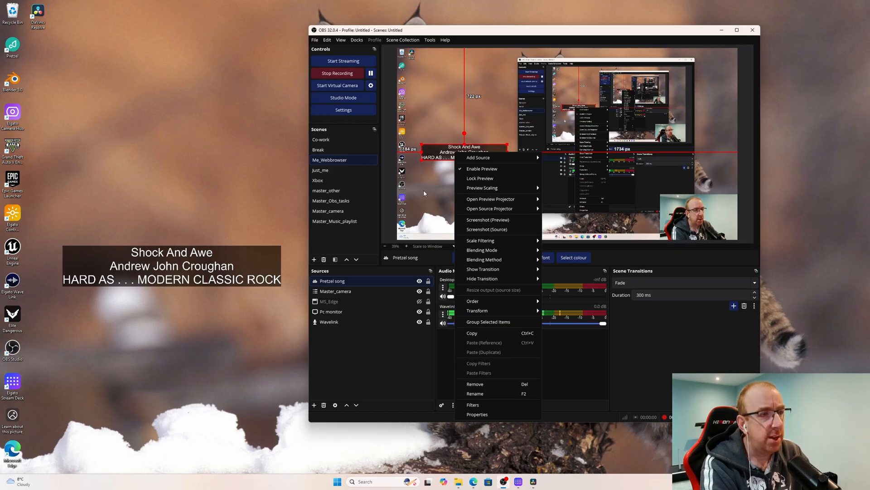
right_click(341, 286)
right_click(340, 284)
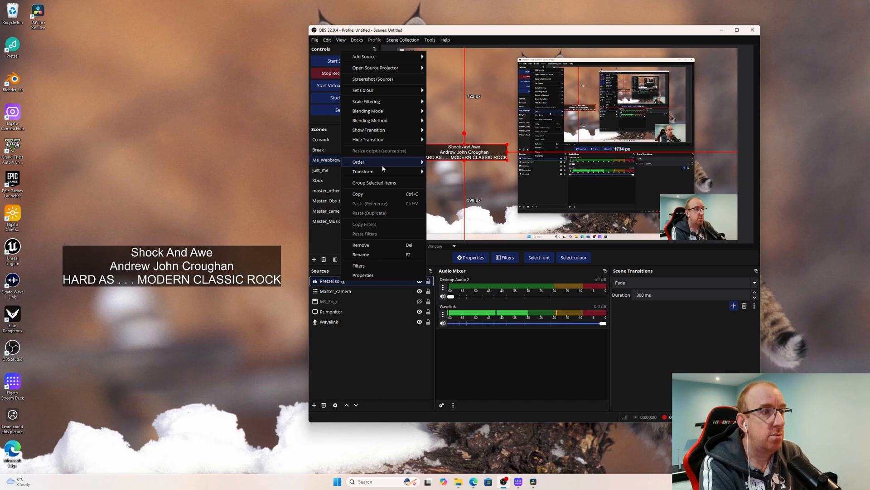
mouse_move(375, 174)
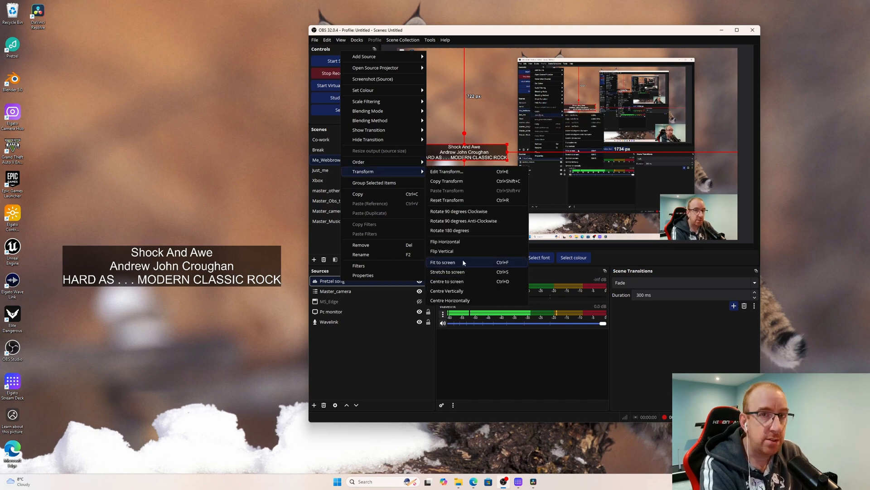
click(488, 32)
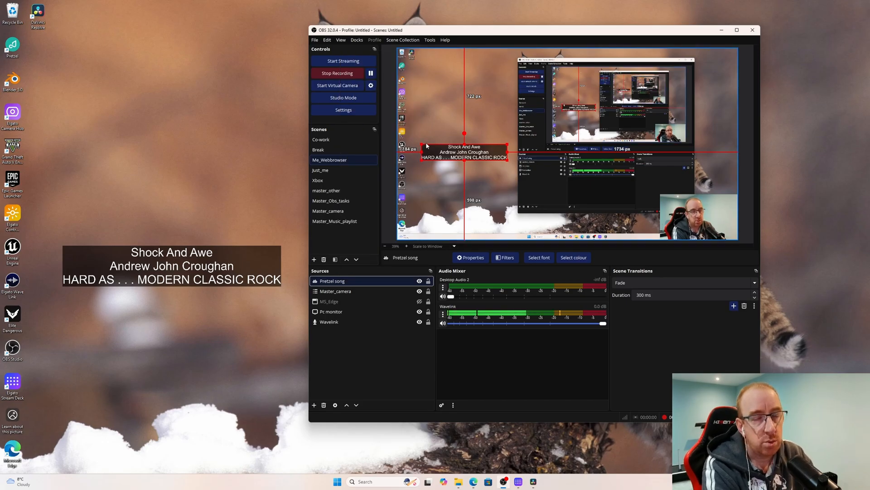
- Add a new browser source named "Pretzel album" to the Me_Webbrowser scene
click(342, 355)
right_click(344, 359)
mouse_move(360, 363)
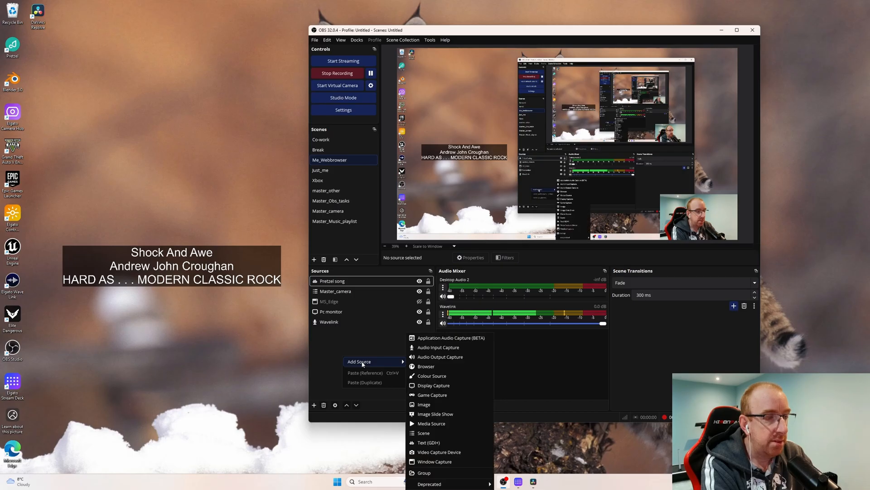
click(429, 367)
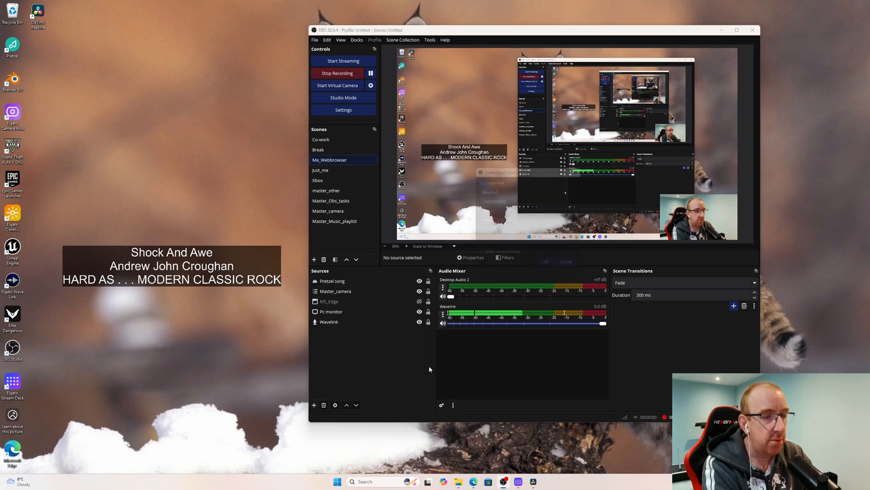
double_click(496, 191)
key(BackSpace)
text(Pret)
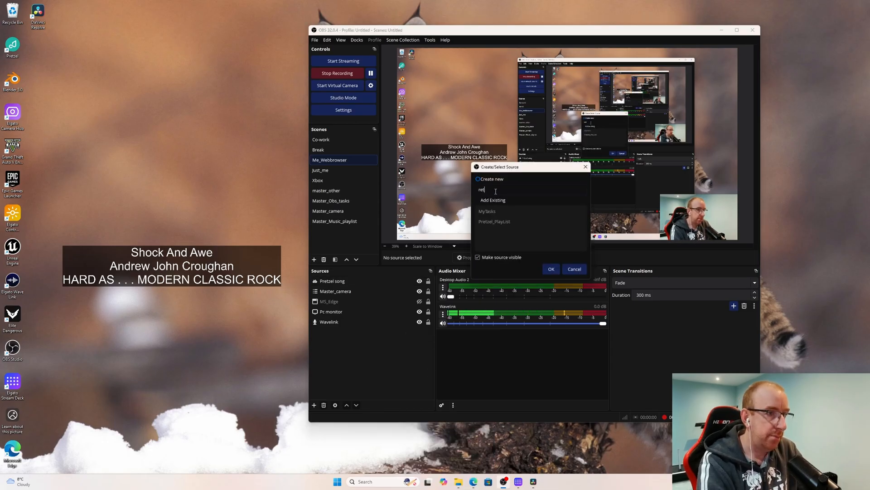
text(zel albu)
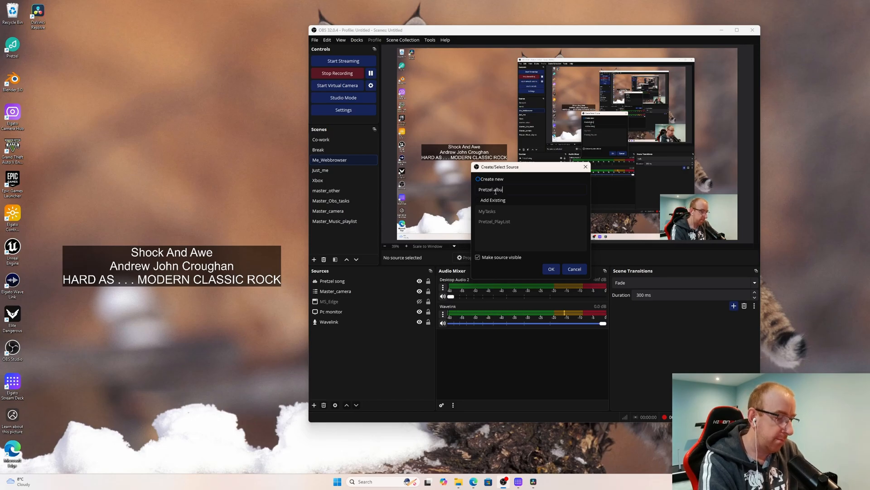
text(mn)
key(BackSpace)
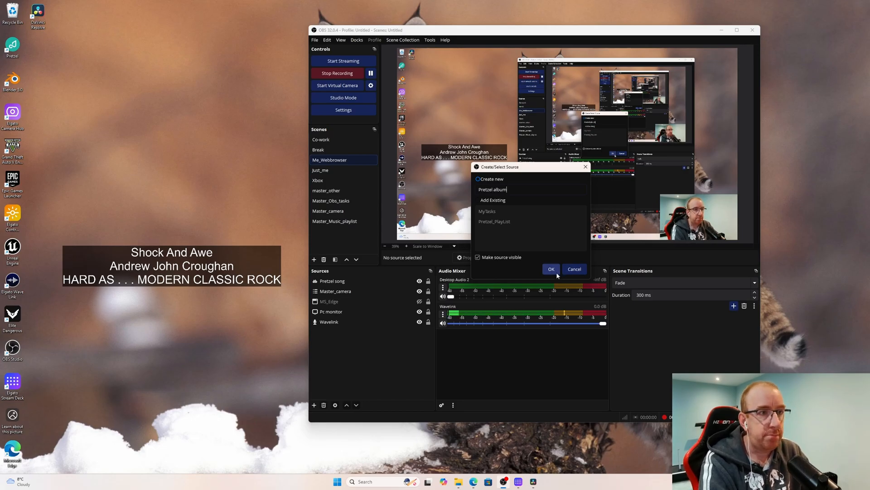
click(552, 270)
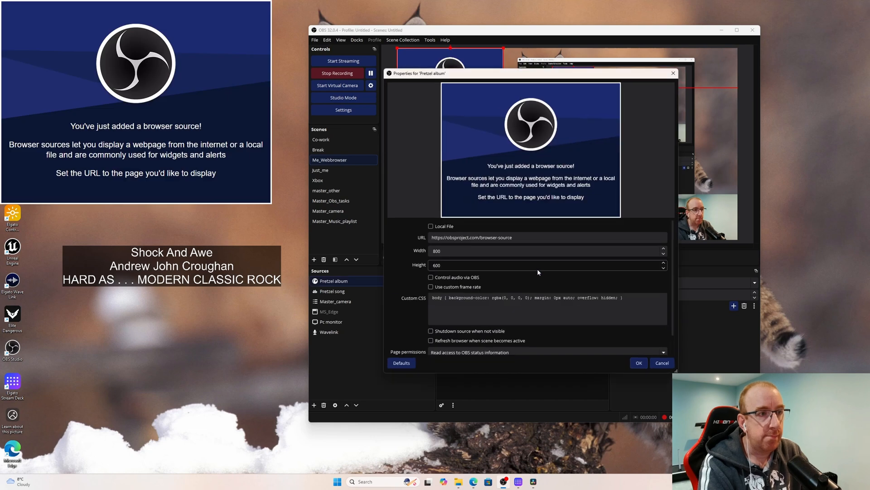
- Point the album source to the local file pretzelrock_songplaying.jpg and give it a width and height of 400
click(431, 226)
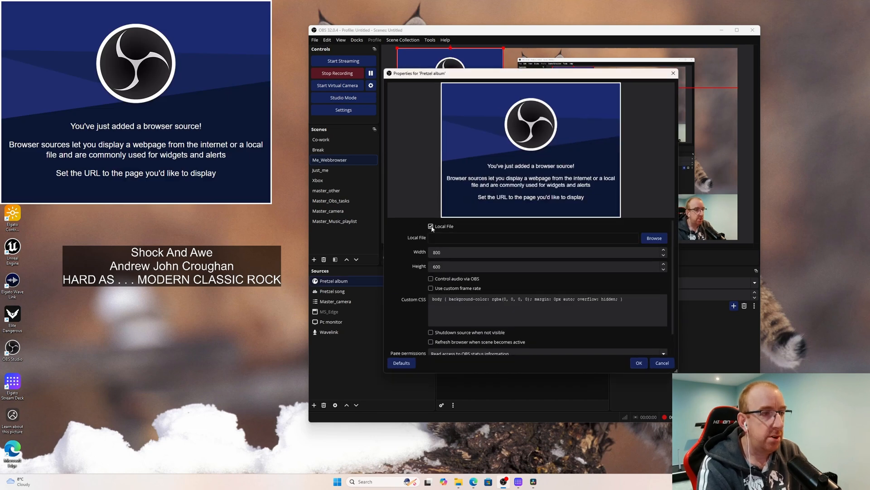
click(653, 238)
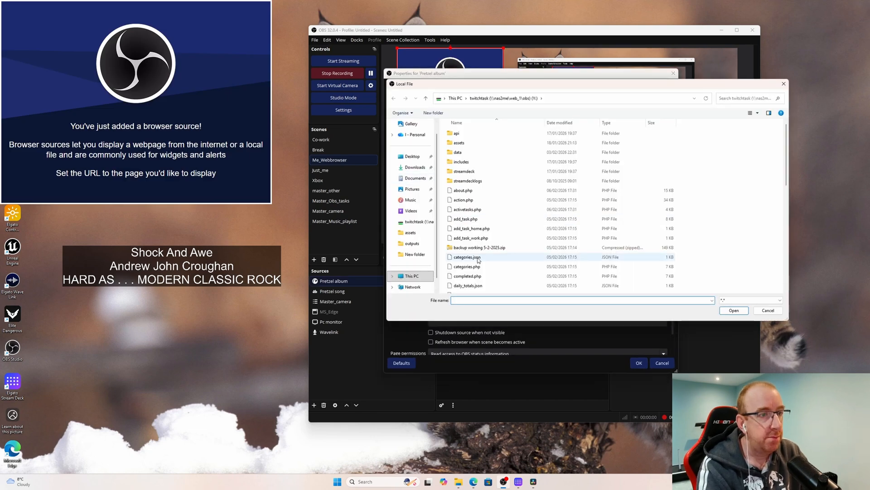
scroll(474, 207, down, 5)
click(474, 206)
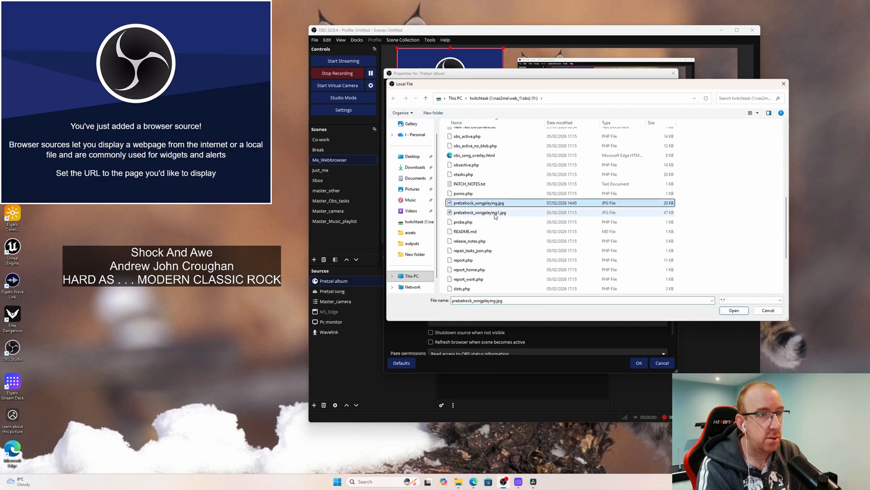
click(734, 311)
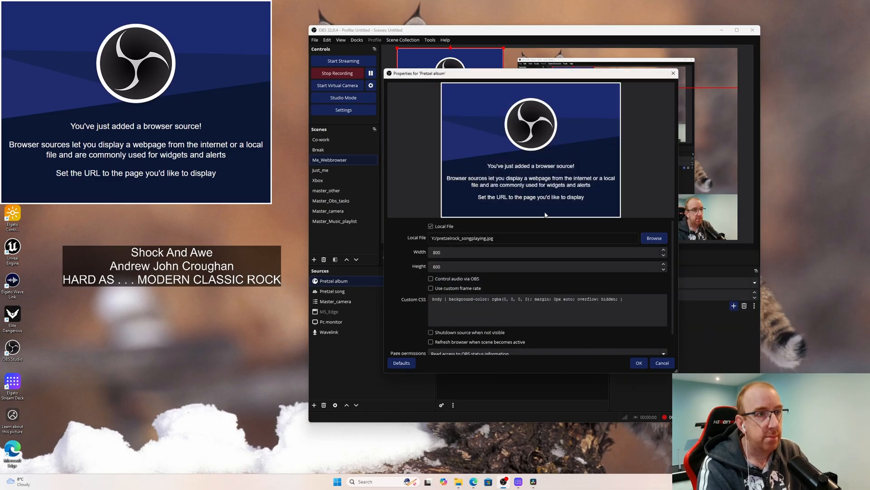
key(BackSpace)
click(442, 266)
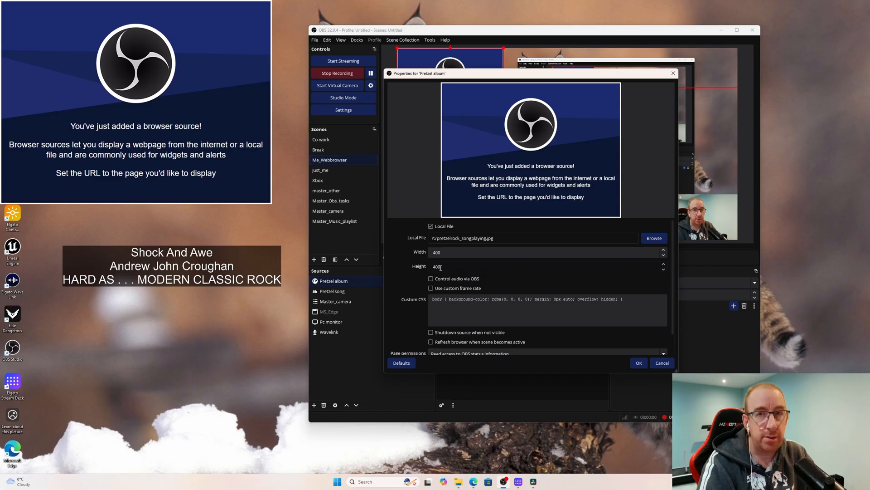
click(639, 363)
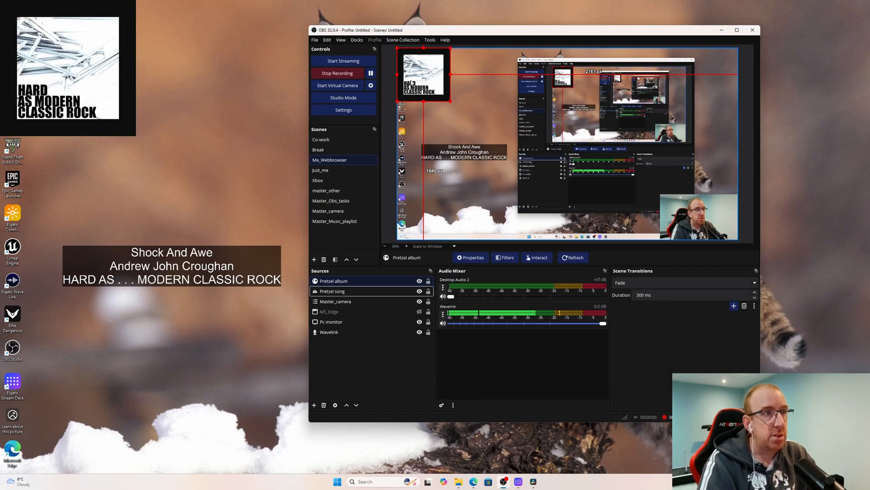
- Place the album art above the song text and set its source width and height to 300
drag(432, 93, 452, 115)
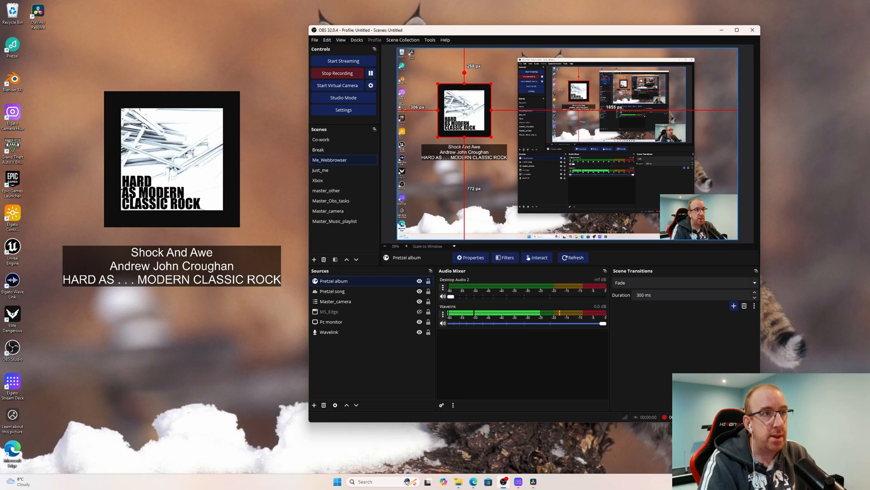
double_click(458, 108)
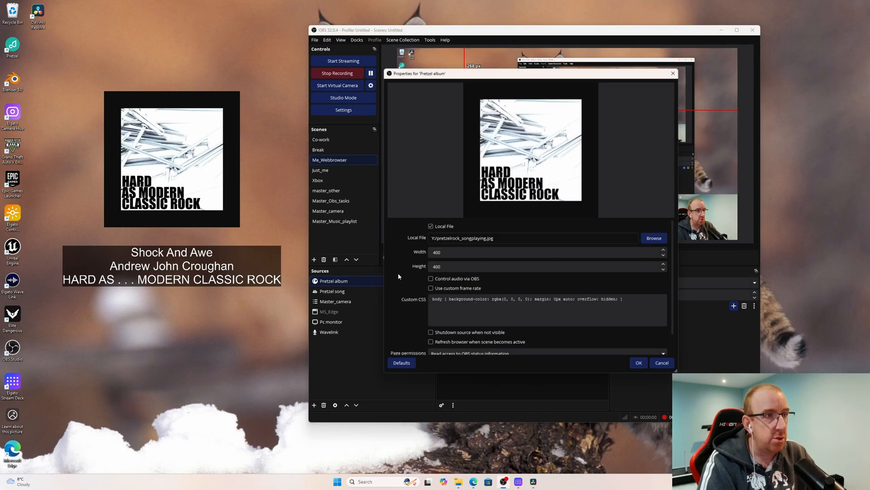
double_click(442, 253)
text(300)
key(Tab)
text(300)
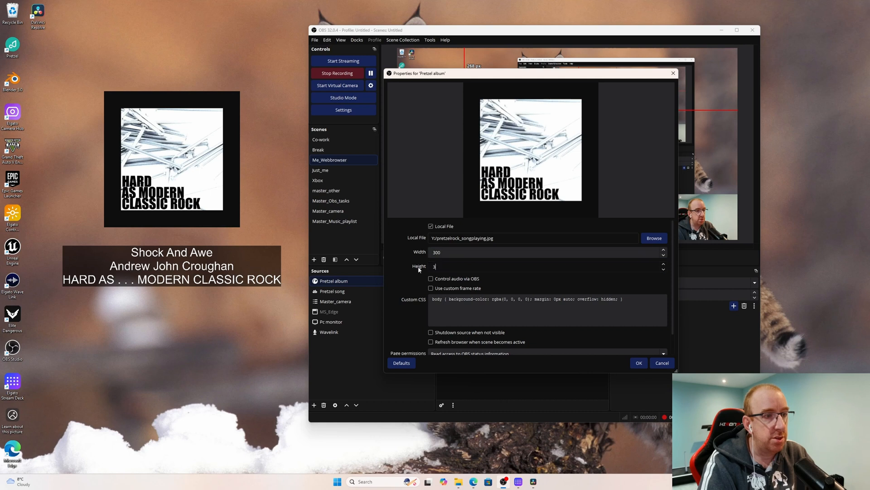
click(637, 364)
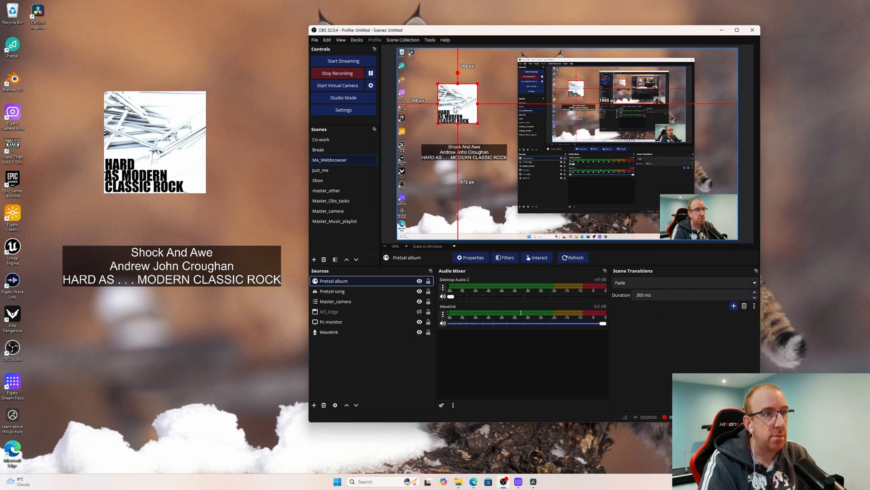
- Lower the album art so it sits directly against the top edge of the song text
click(488, 121)
click(488, 121)
drag(455, 113, 460, 130)
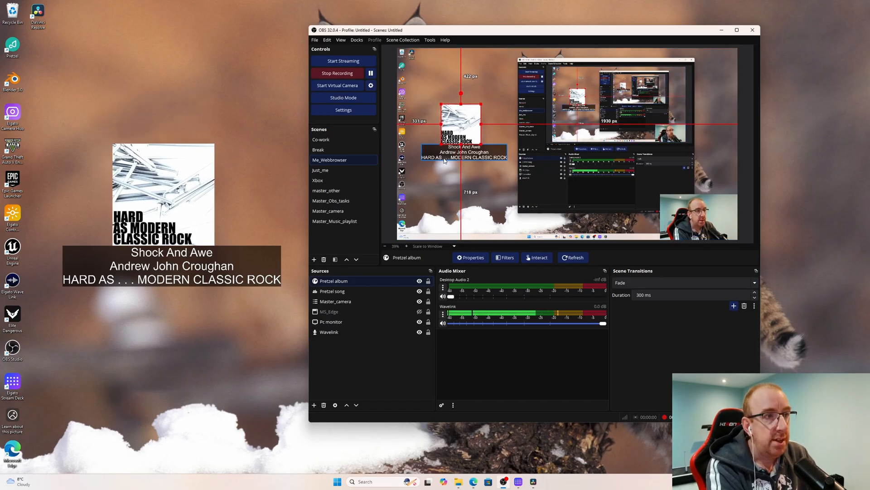
- Group the Pretzel album and Pretzel song sources together
click(439, 182)
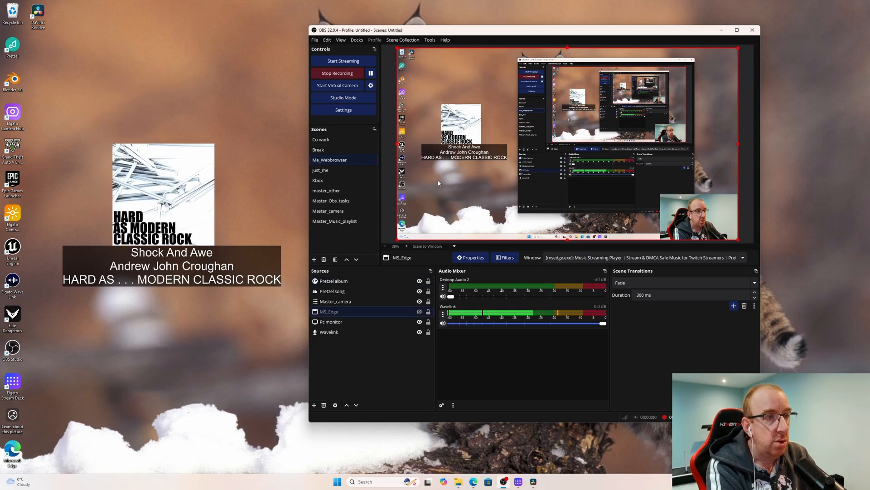
click(445, 157)
ctrl+click(454, 133)
click(447, 153)
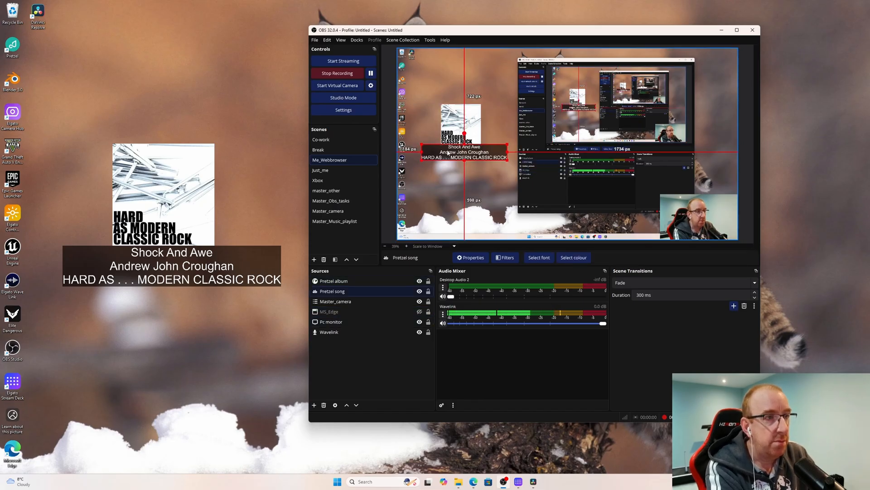
ctrl+click(455, 132)
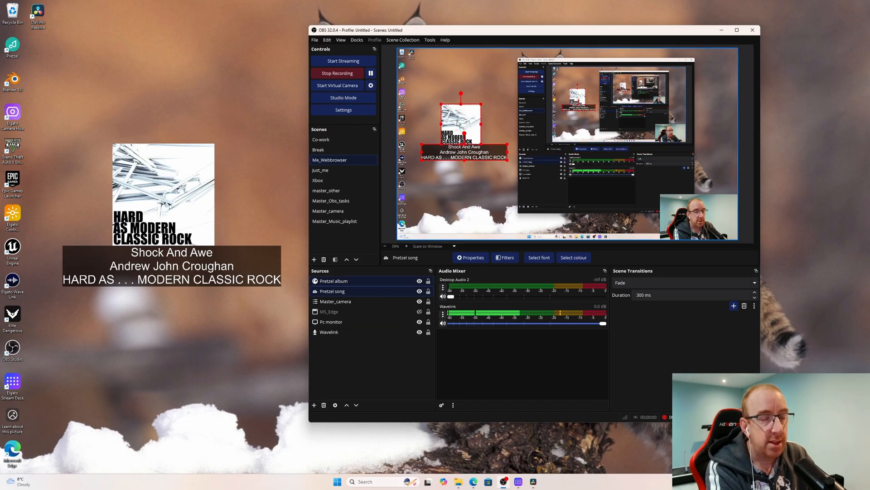
right_click(455, 127)
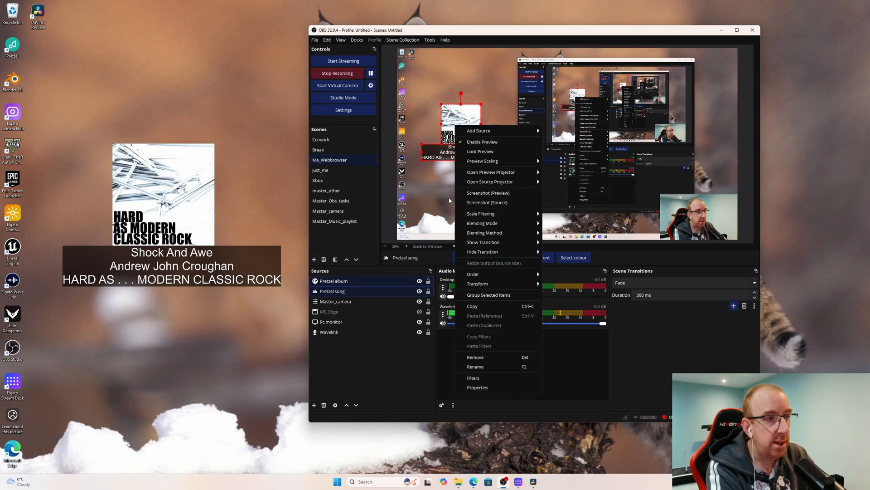
click(470, 296)
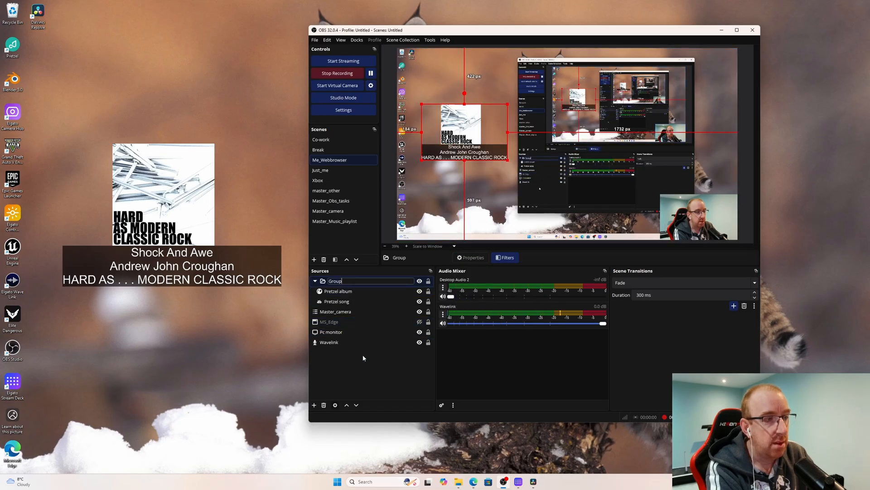
- Name the new group "pretzel details" and move it lower on the canvas
text(pretzel detsil)
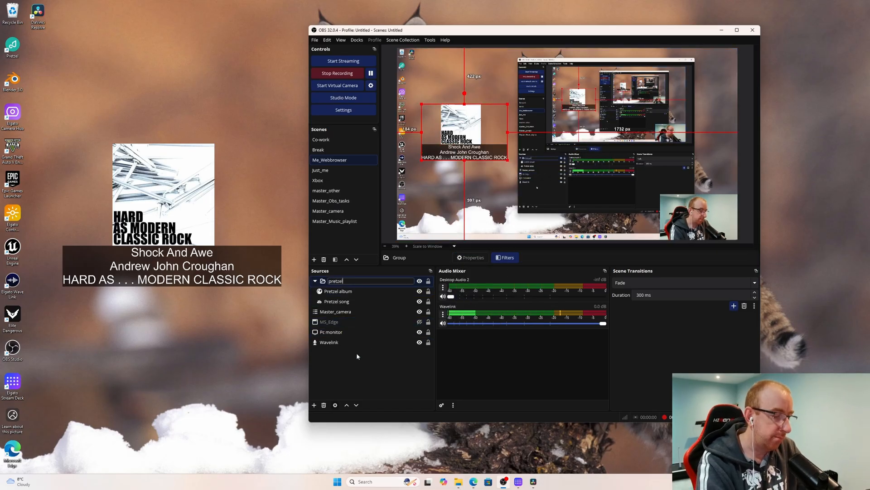
key(BackSpace)
key(BackSpace)
key(BackSpace)
text(ails)
key(Return)
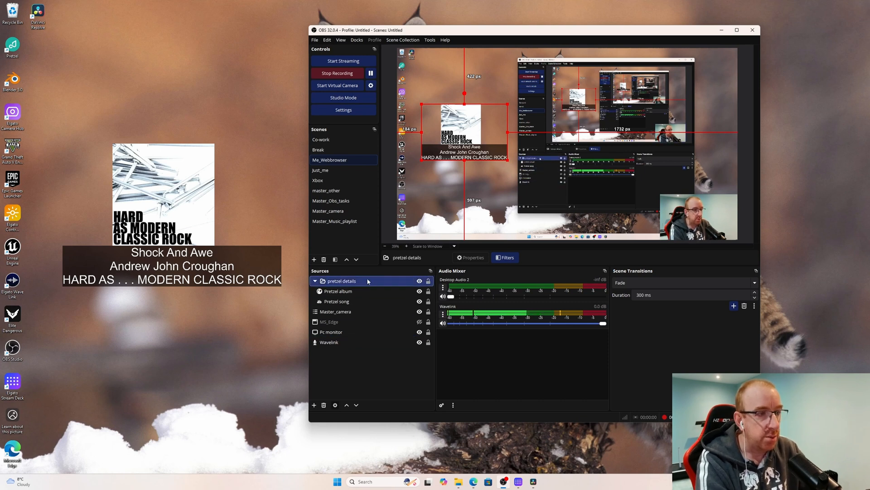
drag(456, 136, 442, 212)
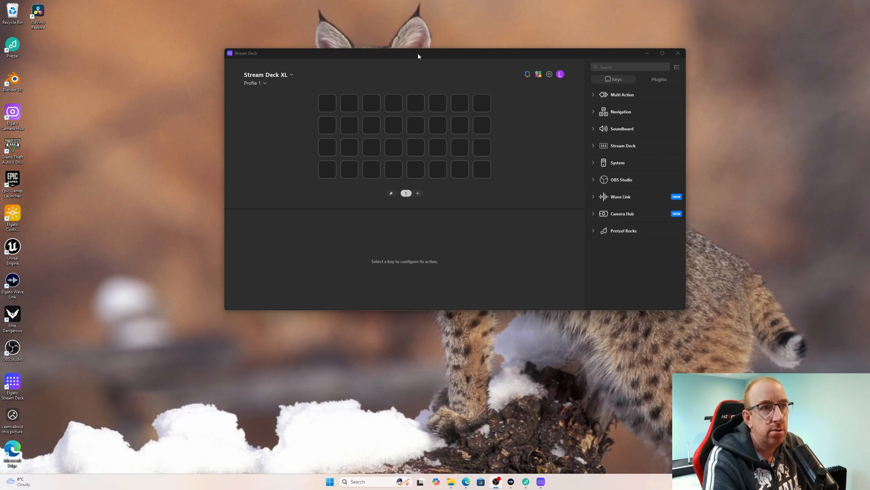
- In Stream Deck, search the plugins for "pretz" and open the Elgato Marketplace
drag(418, 55, 415, 64)
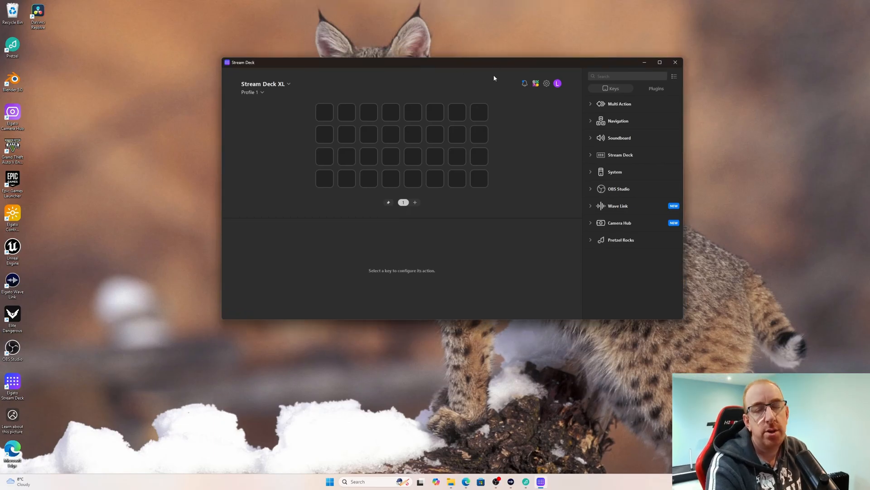
click(661, 91)
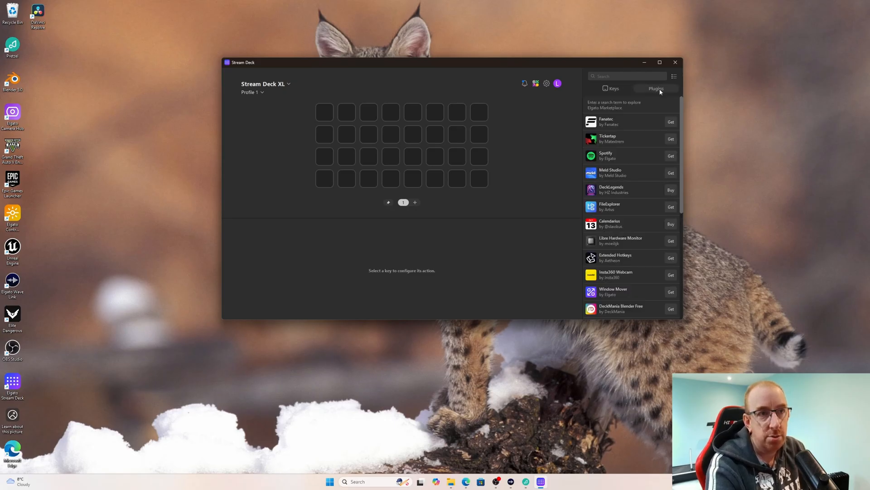
text(pretz)
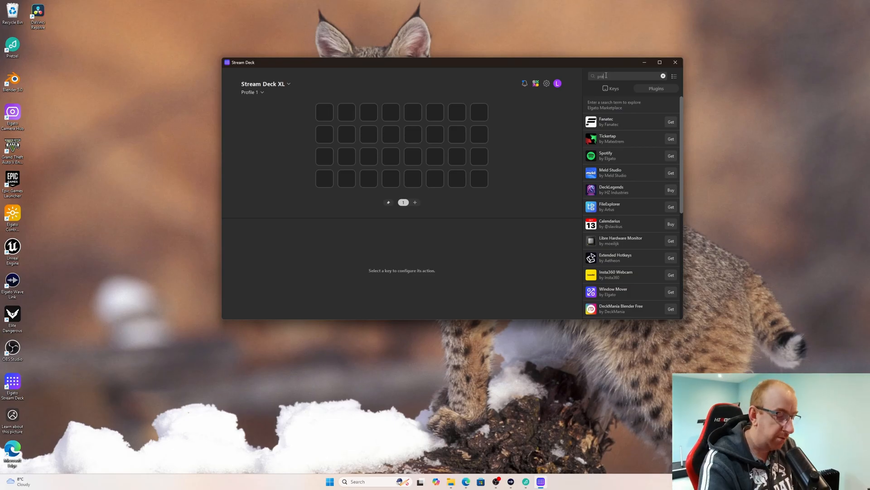
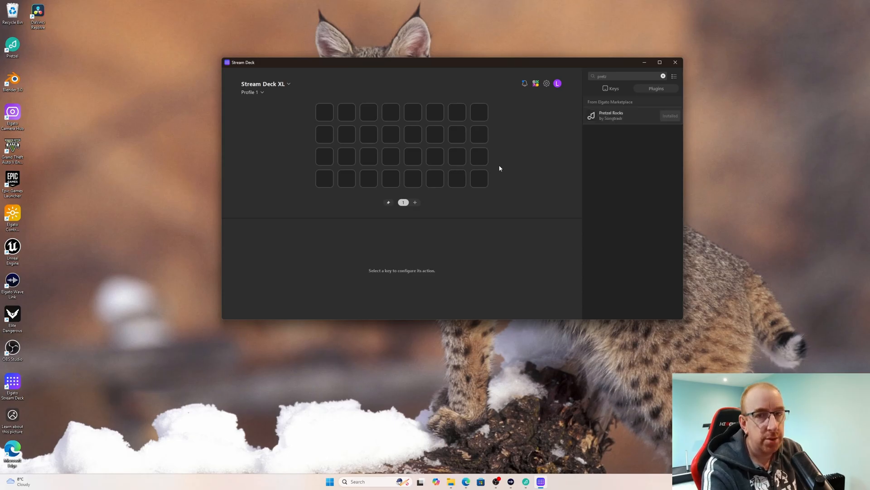
click(535, 85)
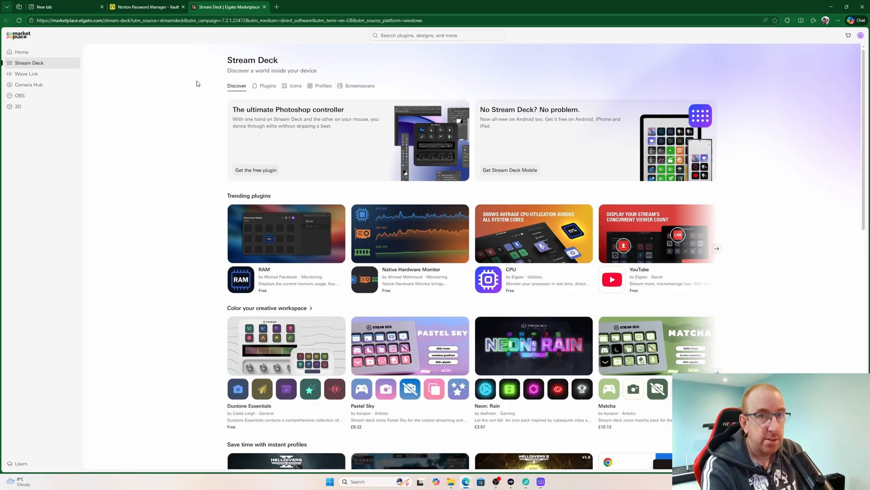
- Search the marketplace for "pretzel" and open the Pretzel Rocks plugin page, cancelling the request to open it in Stream Deck
click(382, 36)
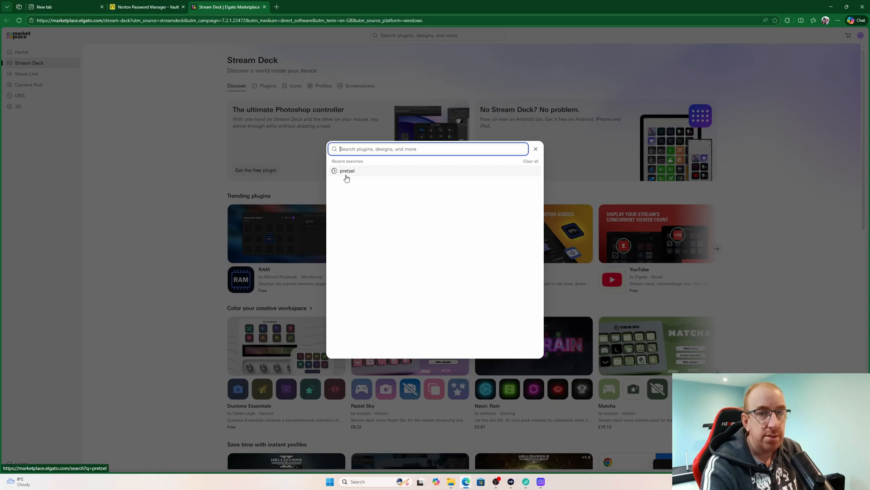
click(346, 173)
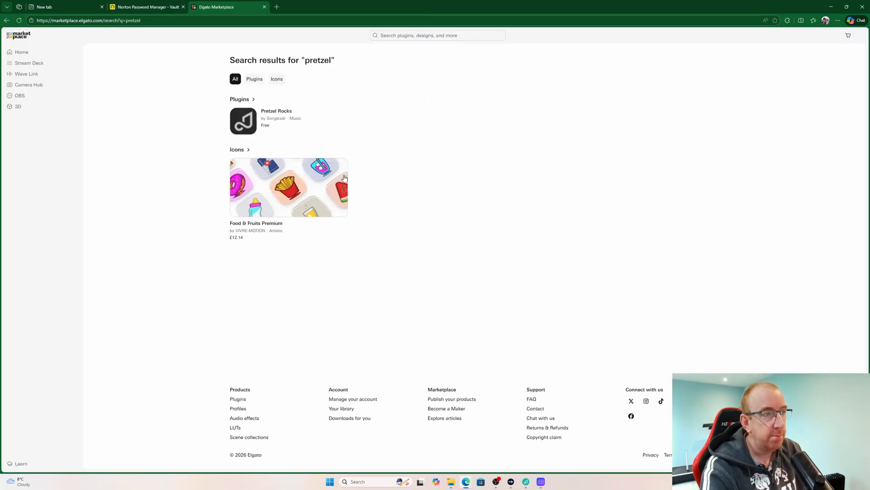
click(271, 112)
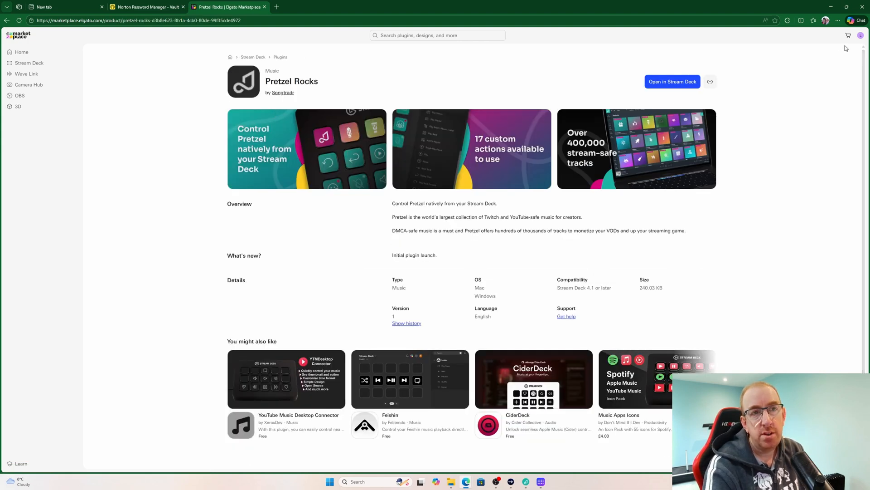
click(680, 89)
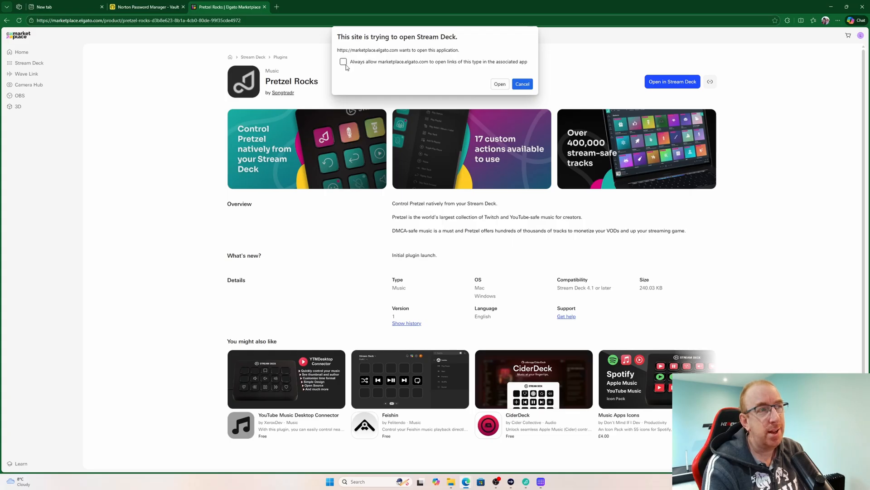
click(523, 84)
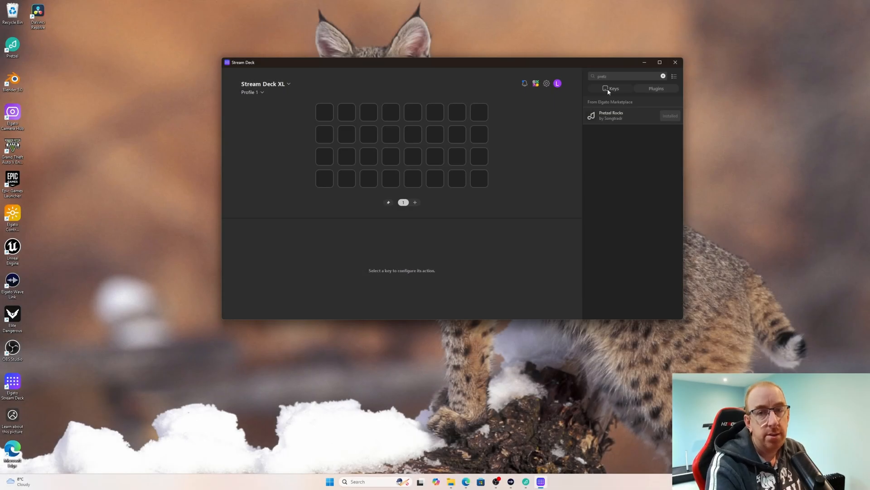
- In Stream Deck, show the key actions for Pretzel Rocks and clear the search to list all action categories
click(608, 90)
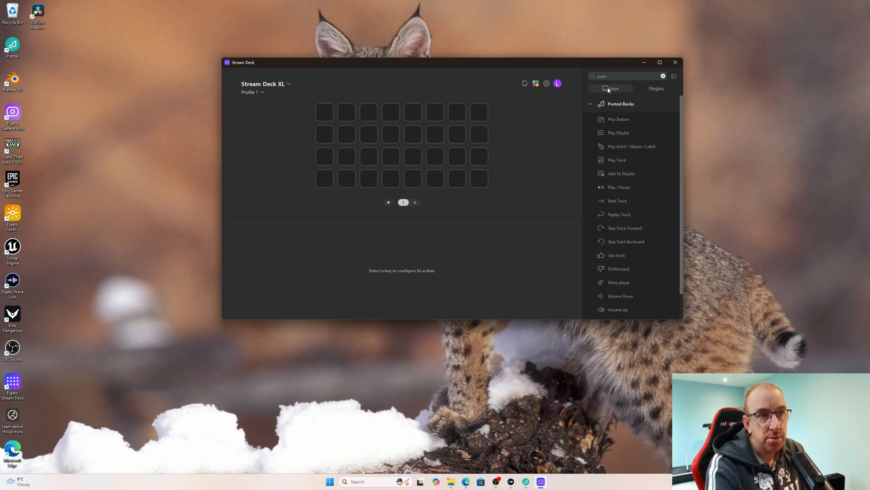
click(590, 104)
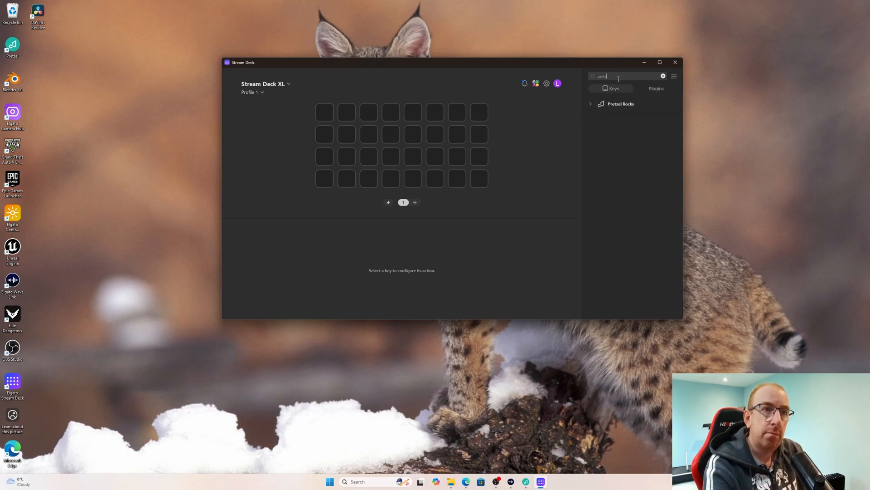
click(599, 104)
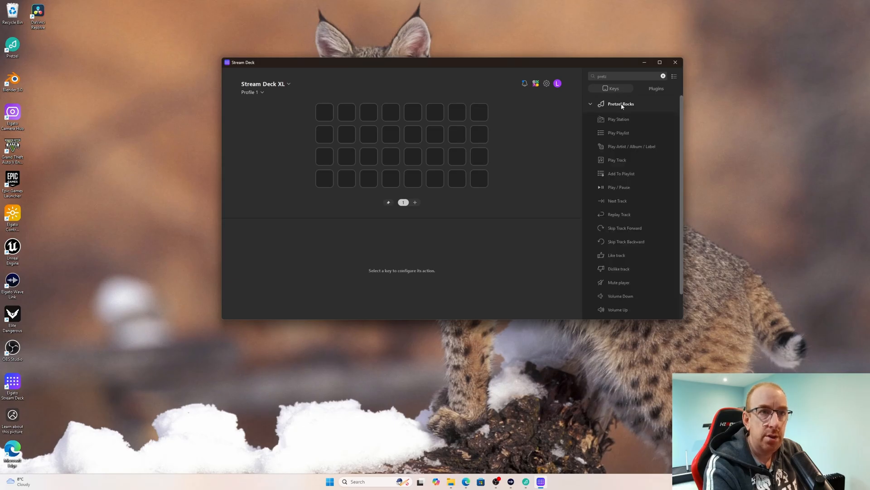
click(600, 103)
double_click(607, 76)
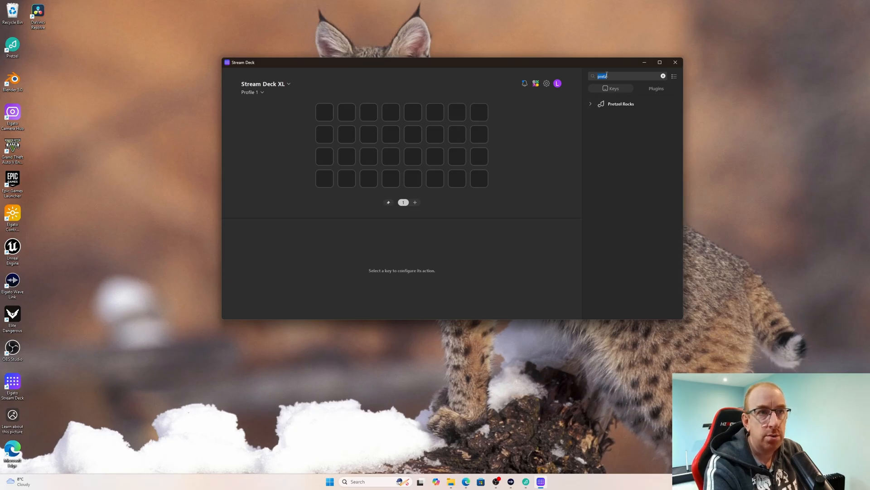
click(663, 76)
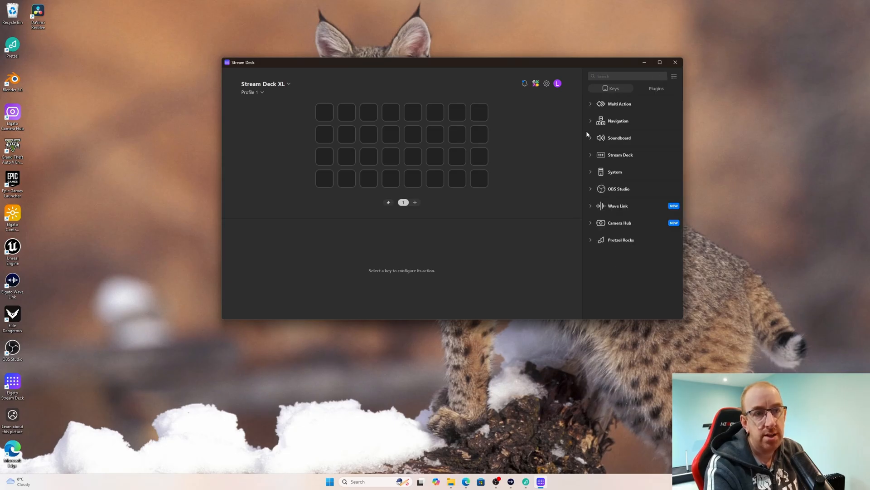
- Assign the Pretzel Rocks Play Station action to the first key in the top row with the LoFi station
click(592, 240)
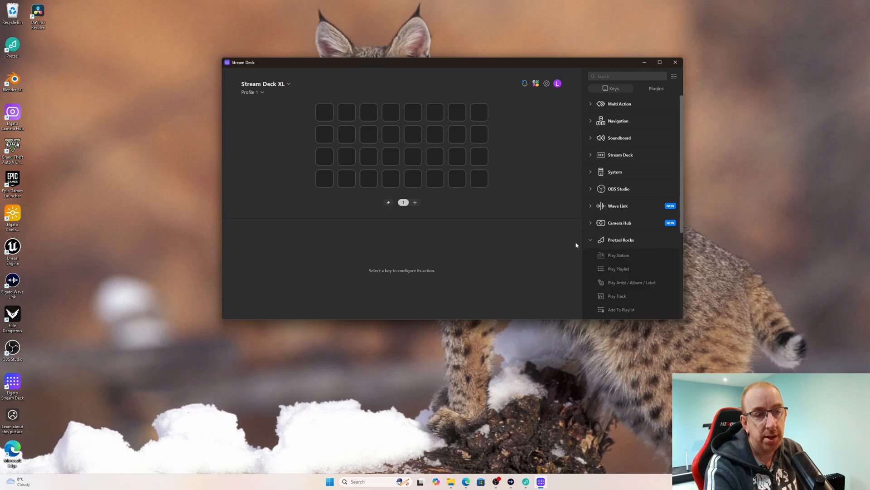
scroll(616, 211, down, 2)
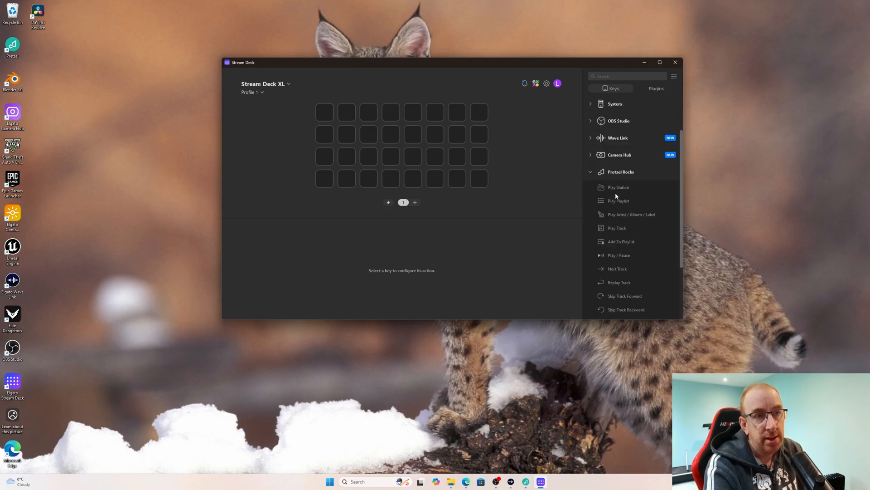
scroll(617, 195, down, 1)
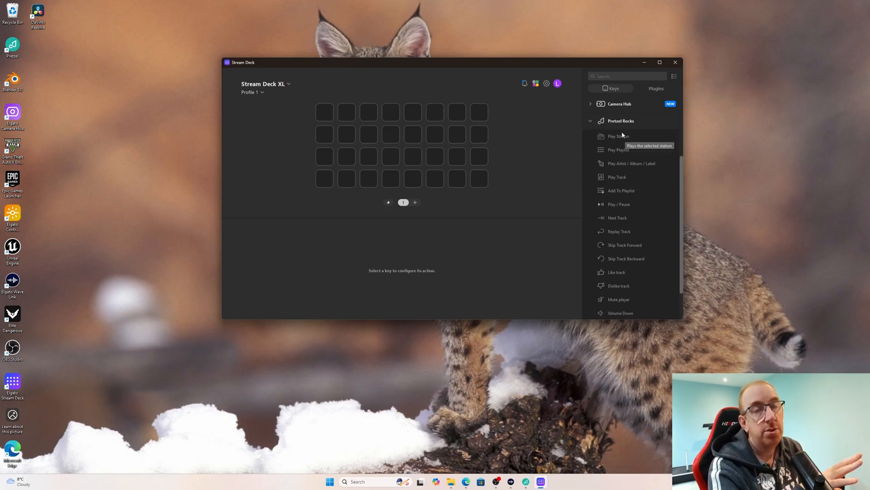
drag(621, 136, 323, 115)
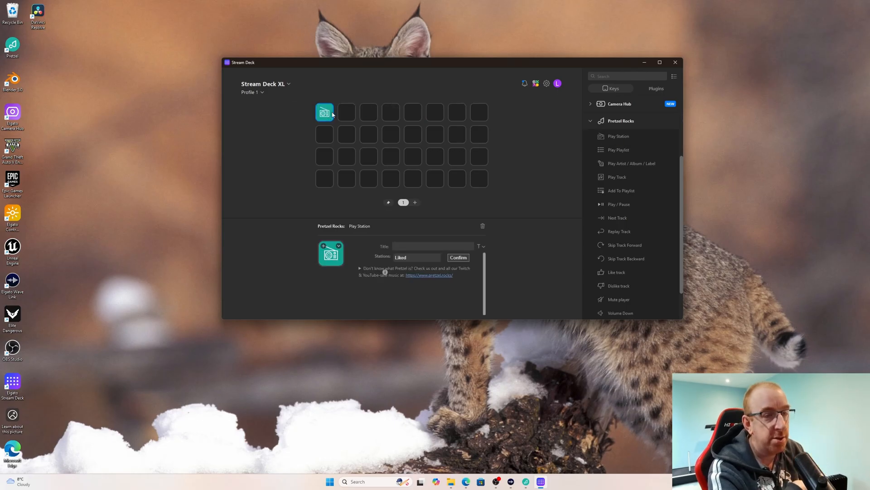
click(398, 261)
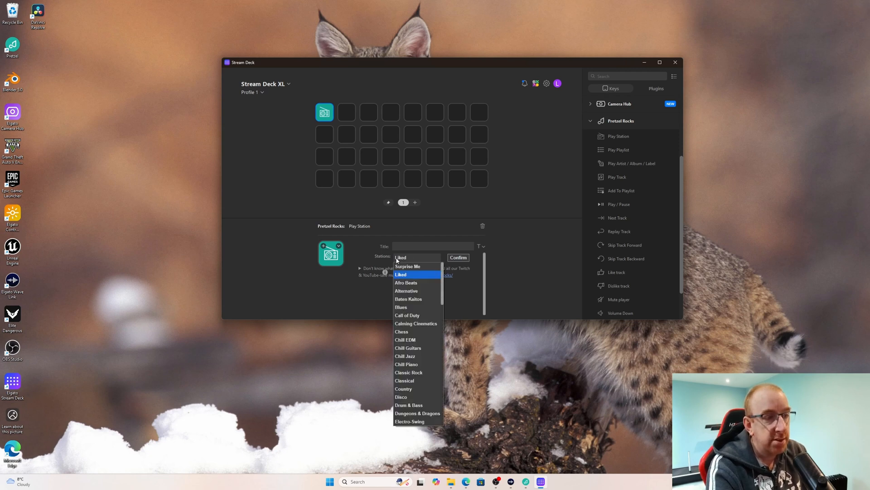
scroll(415, 312, down, 3)
scroll(413, 290, down, 7)
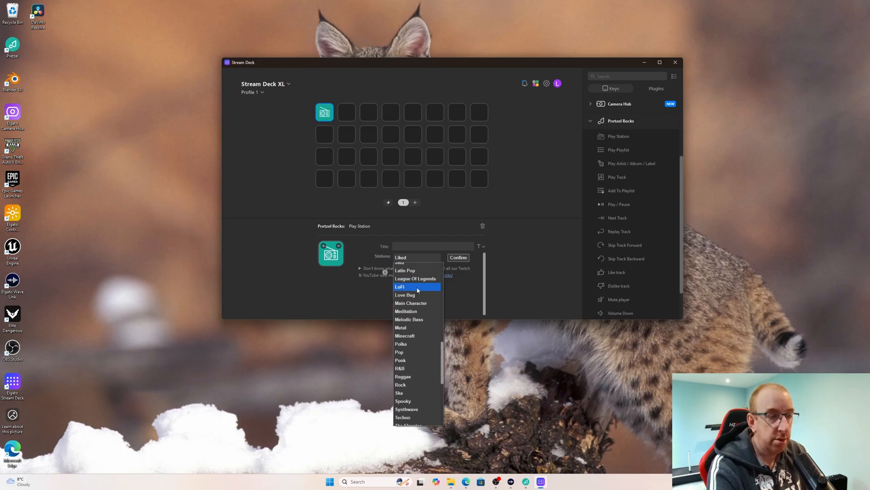
click(415, 288)
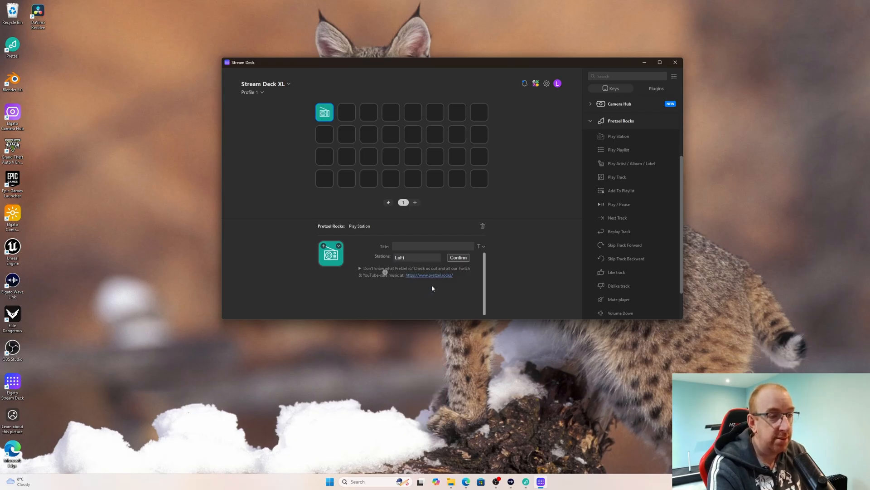
click(458, 258)
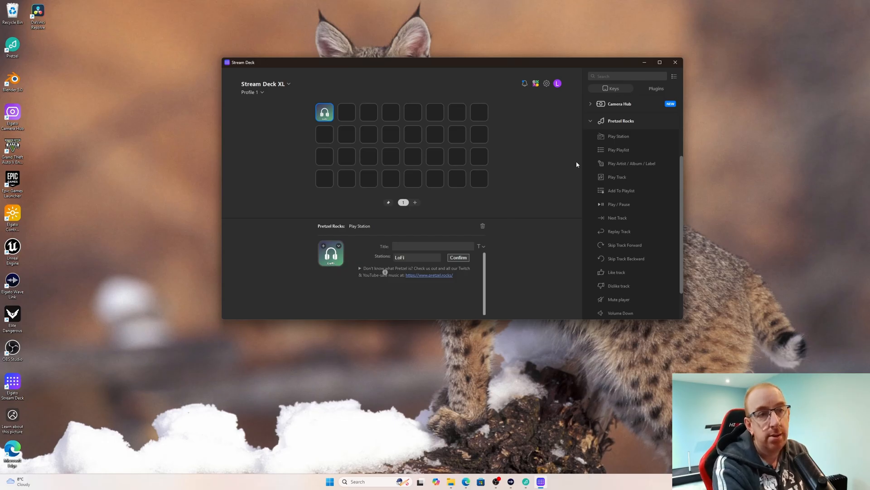
- Assign the Play Playlist action to the second key in the top row with the "chill hop" playlist
drag(615, 149, 347, 114)
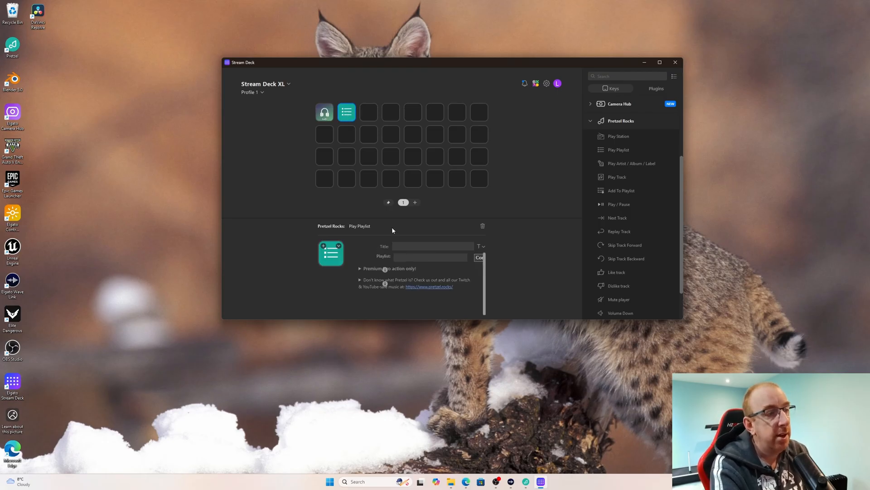
click(407, 258)
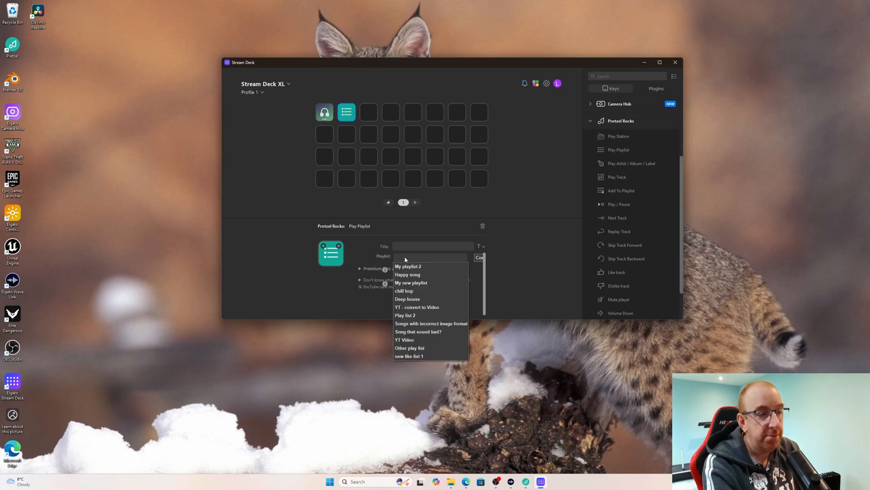
click(407, 292)
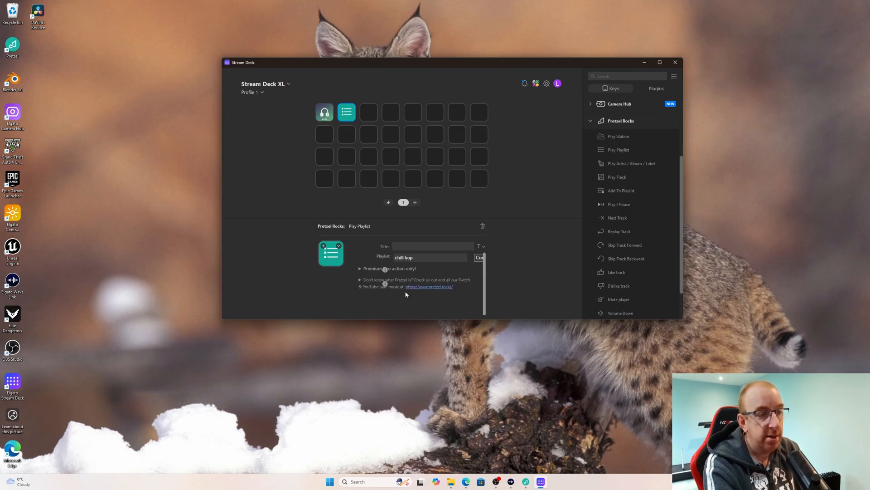
click(480, 258)
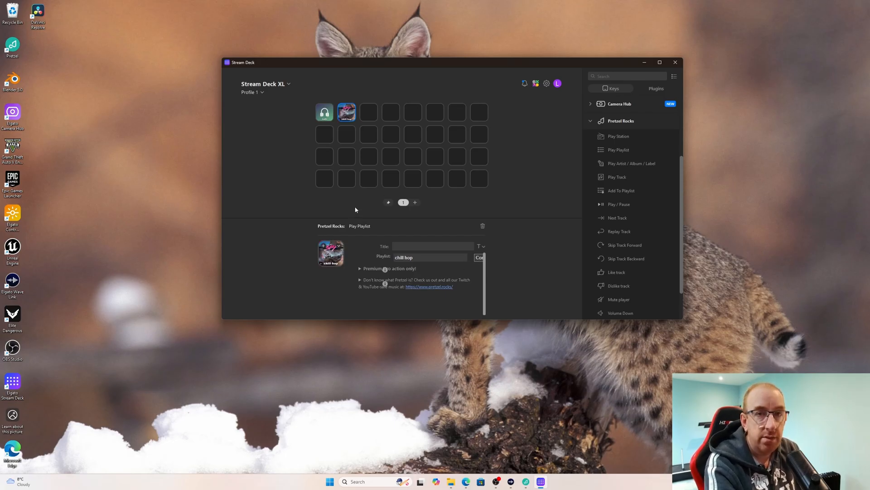
click(464, 213)
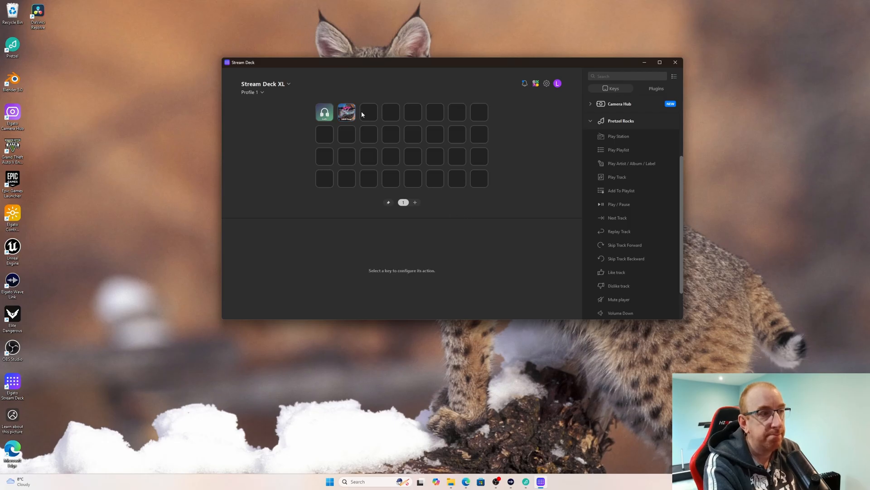
- Add the Play Artist / Album / Label action to the third key and copy the current track's artist link from Pretzel Rocks
drag(623, 165, 371, 114)
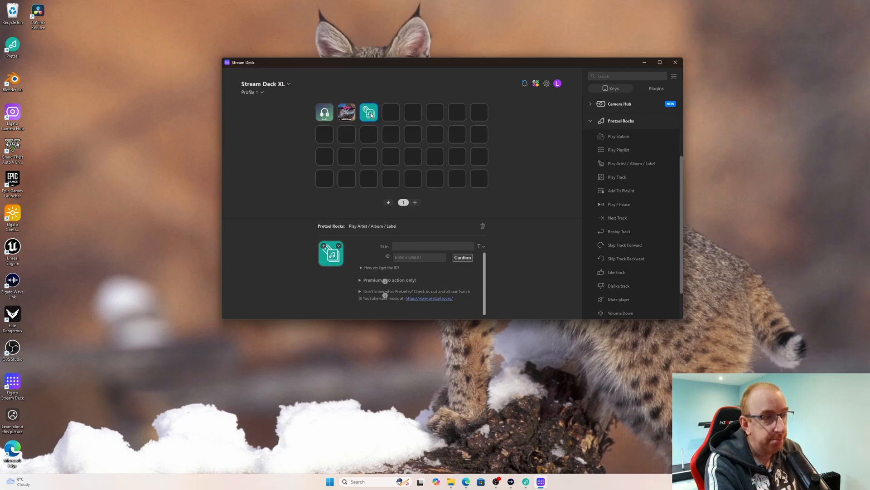
click(524, 484)
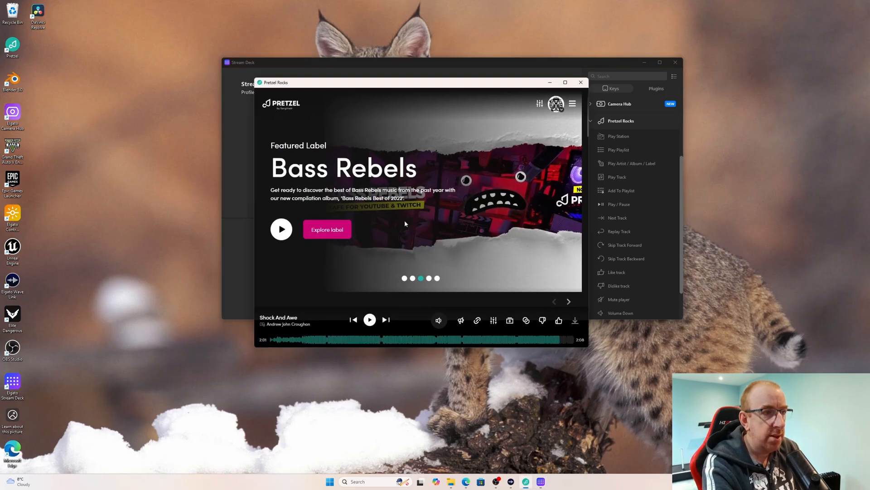
drag(383, 85, 619, 44)
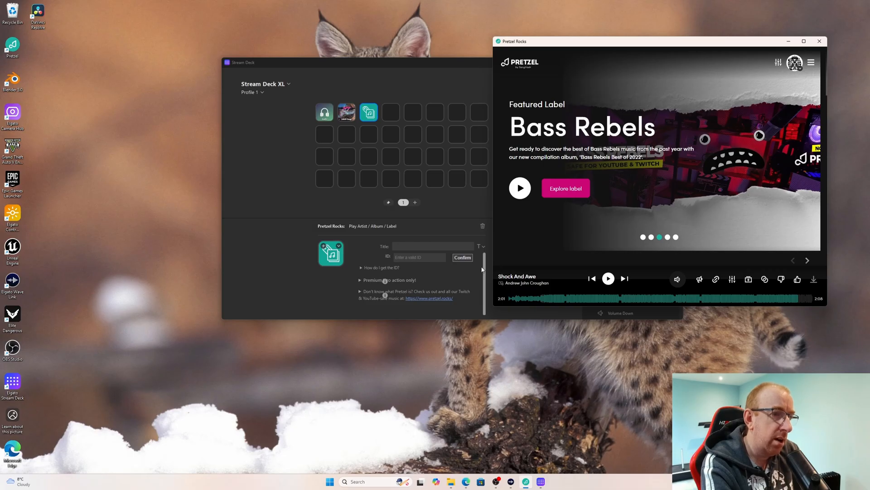
click(514, 283)
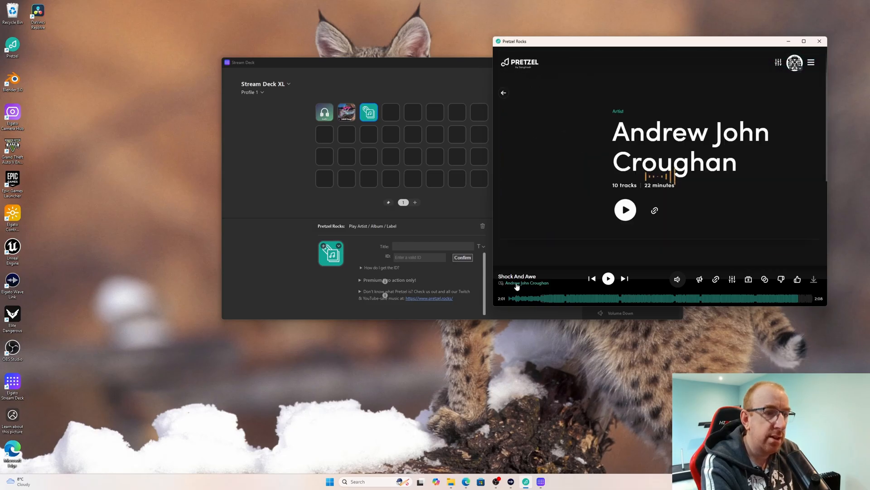
scroll(564, 235, down, 2)
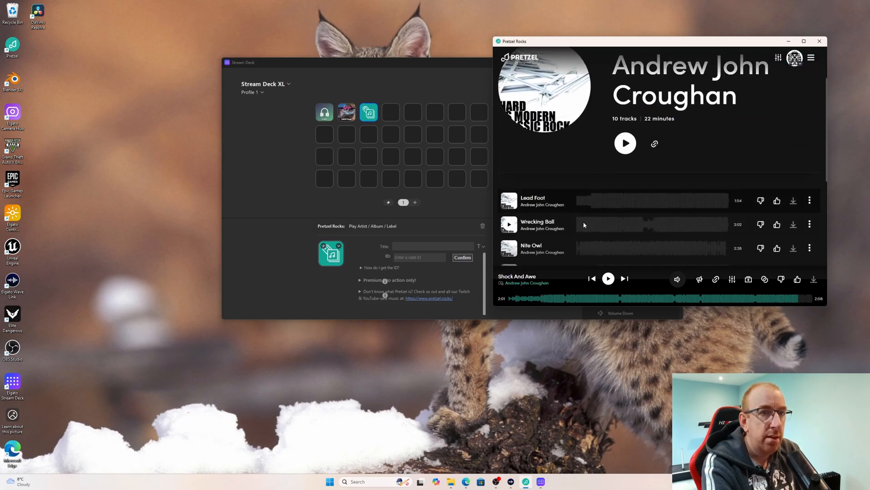
click(655, 145)
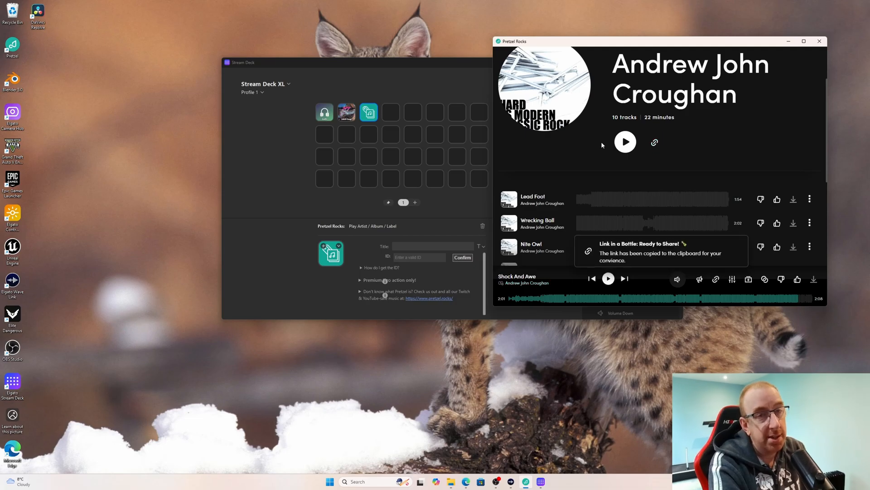
- In Stream Deck, paste the copied artist link as the third key's ID and confirm it
click(411, 257)
key(ctrl+v)
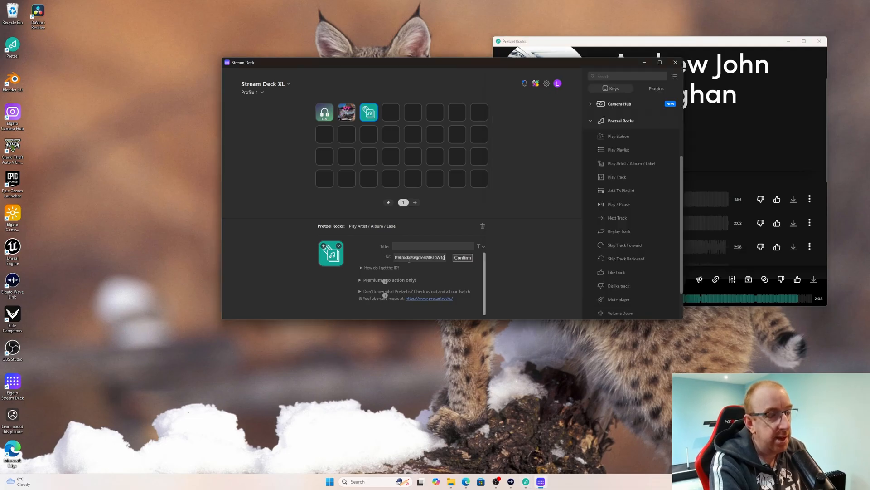
click(462, 258)
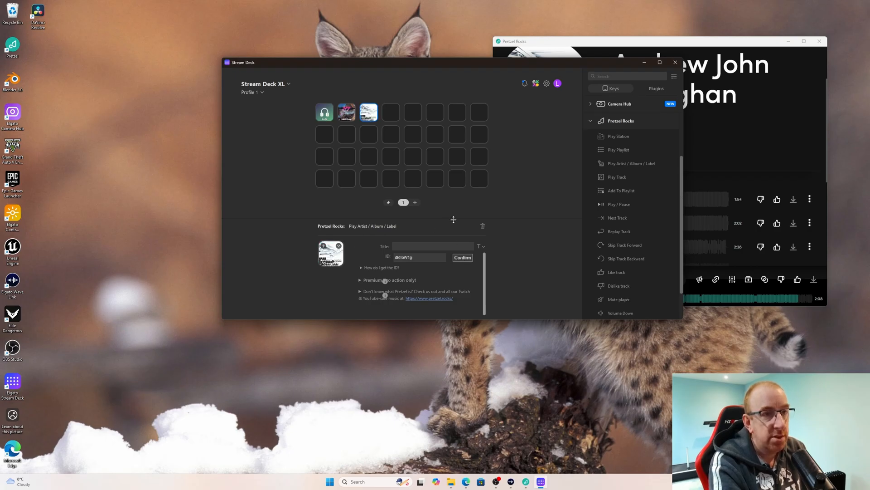
- Add the Play Track action to the fourth key in the top row and copy the "Shock And Awe" track link from Pretzel Rocks
drag(486, 67, 355, 66)
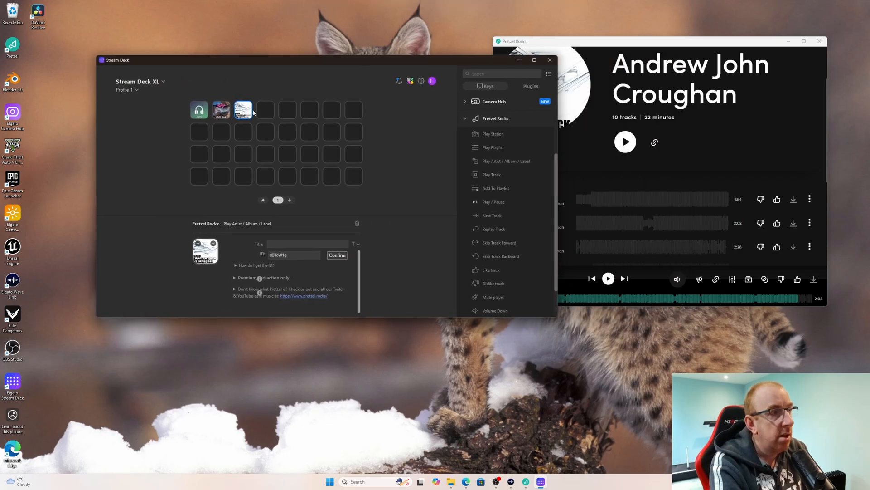
drag(500, 175, 267, 114)
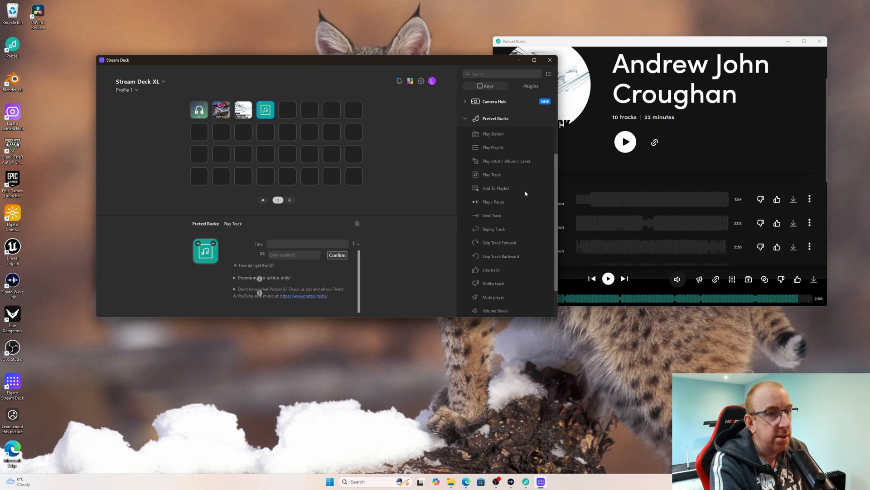
click(590, 161)
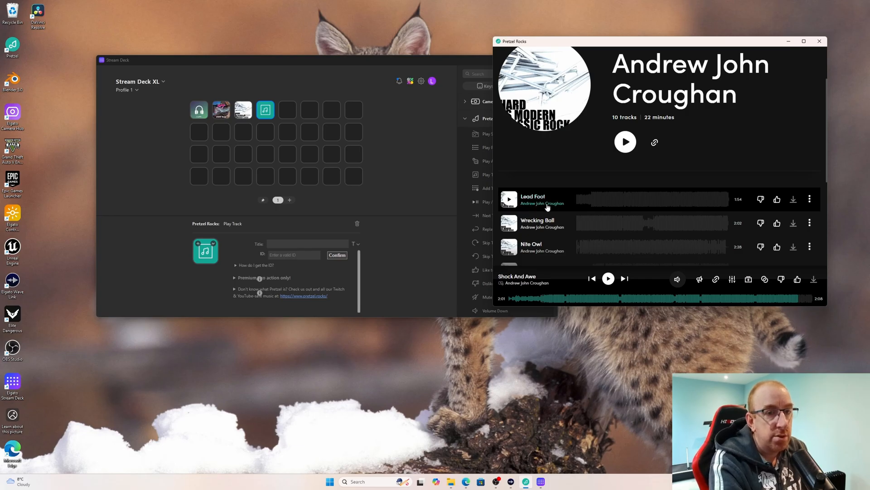
click(534, 196)
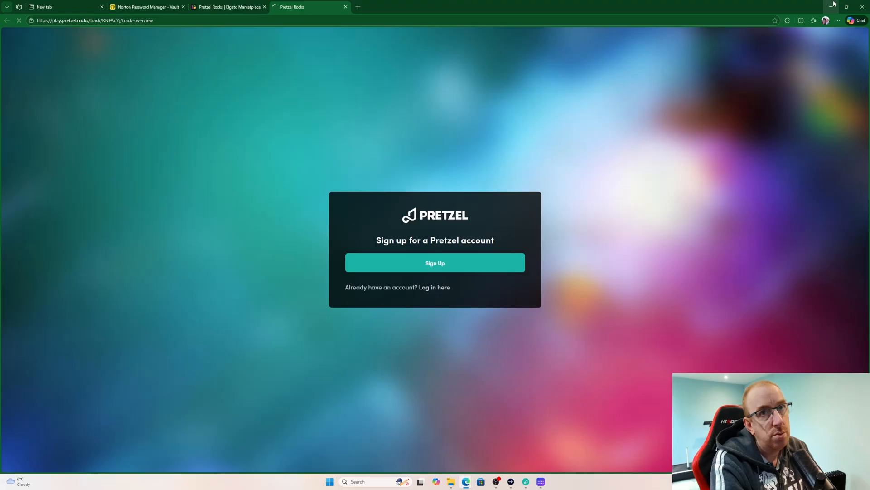
click(832, 7)
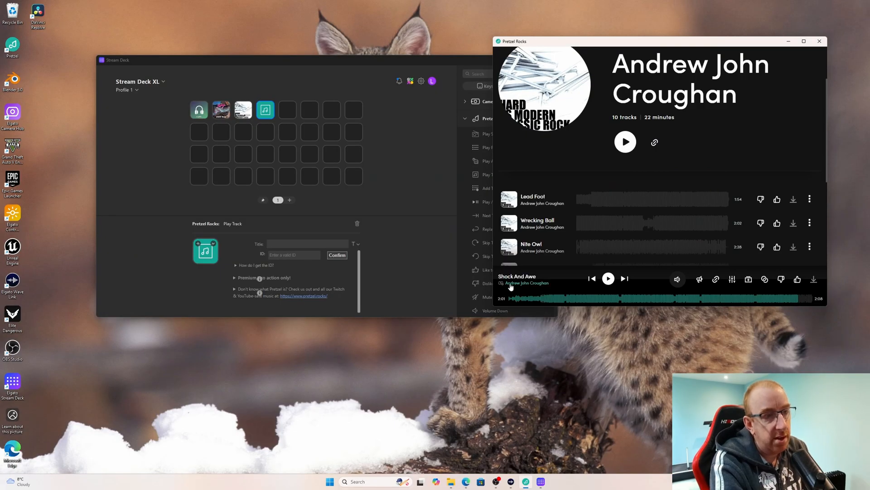
click(716, 280)
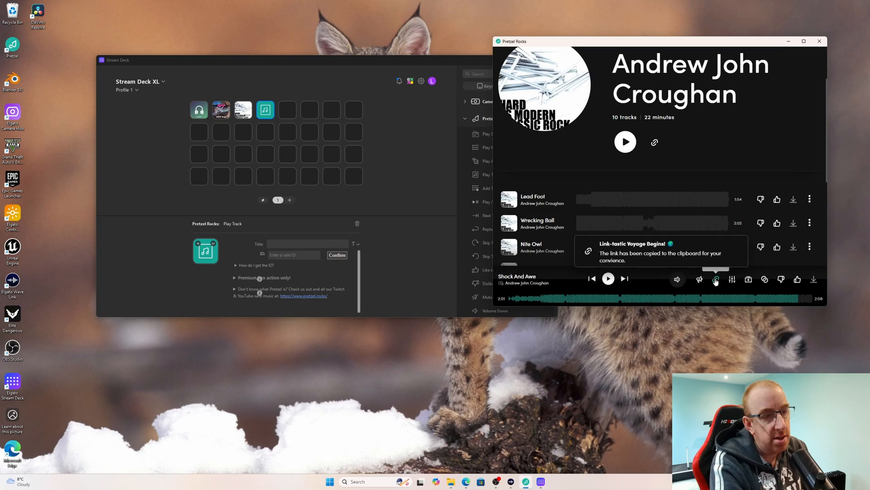
click(715, 279)
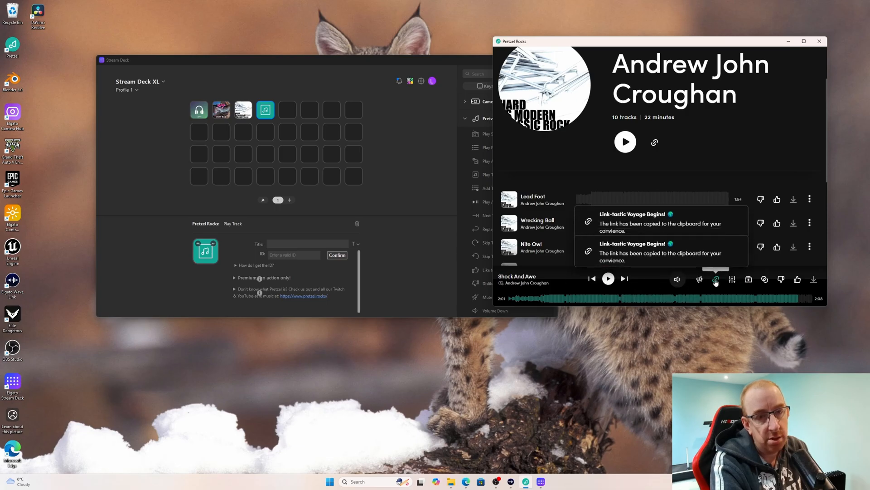
- In Stream Deck, paste the copied track link as the fourth key's ID and confirm it
click(294, 255)
key(ctrl+v)
click(337, 255)
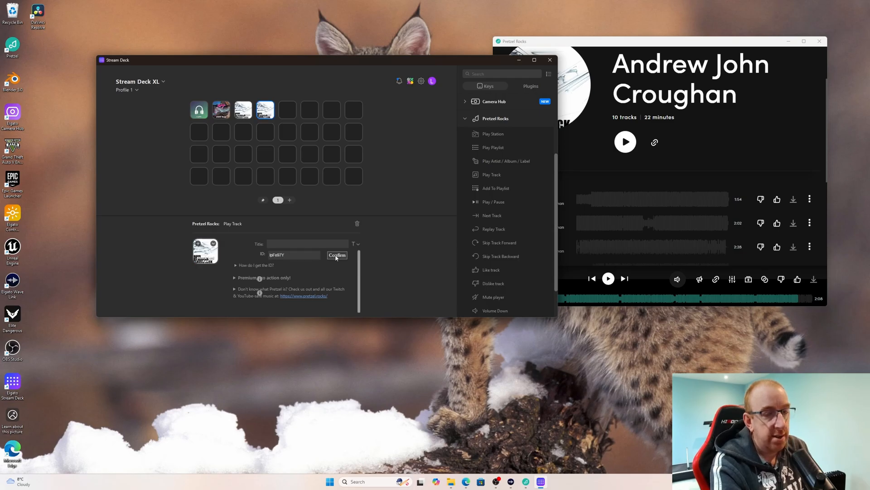
click(264, 113)
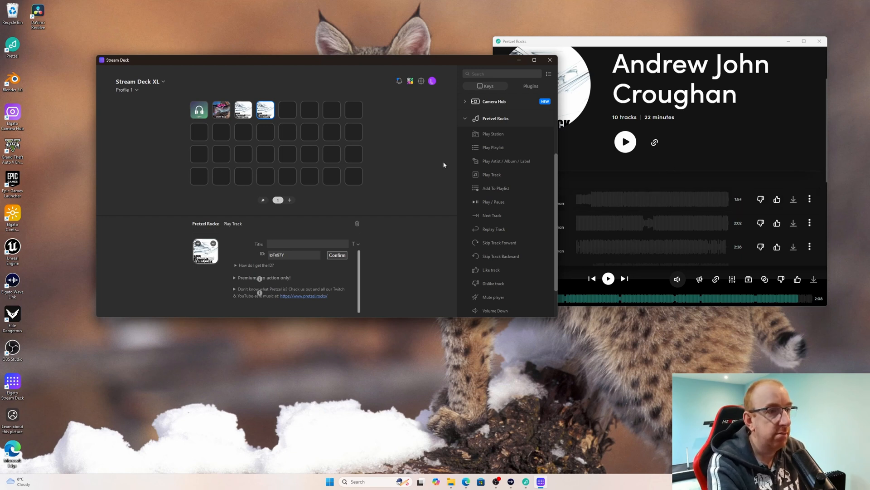
click(437, 176)
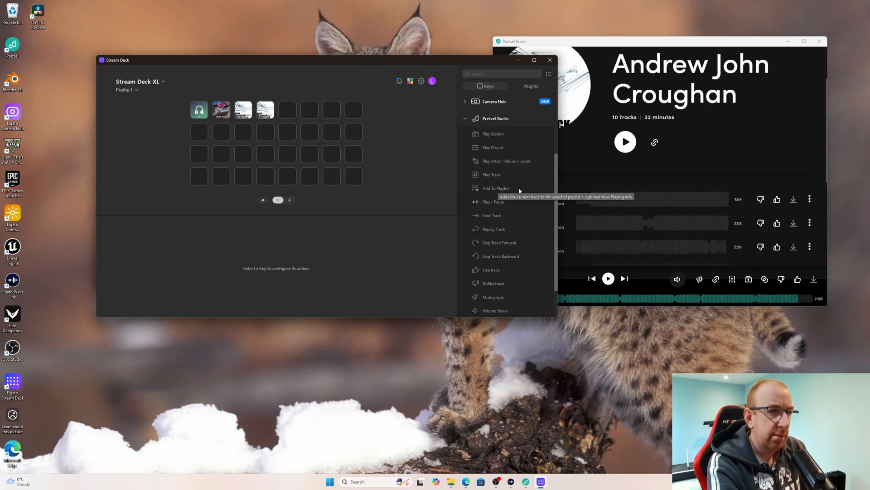
- Assign the Add To Playlist action to the fifth key with the "Happy song" playlist and the Now Playing display, and confirm it
drag(502, 191, 289, 112)
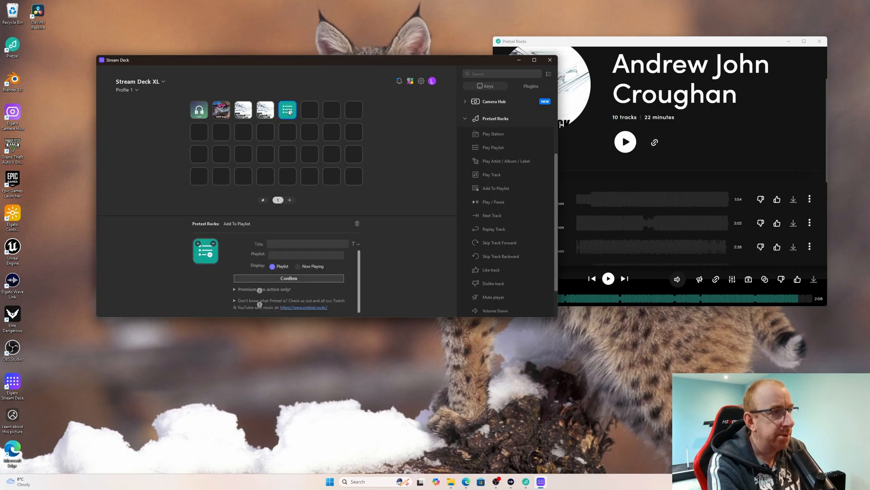
click(276, 255)
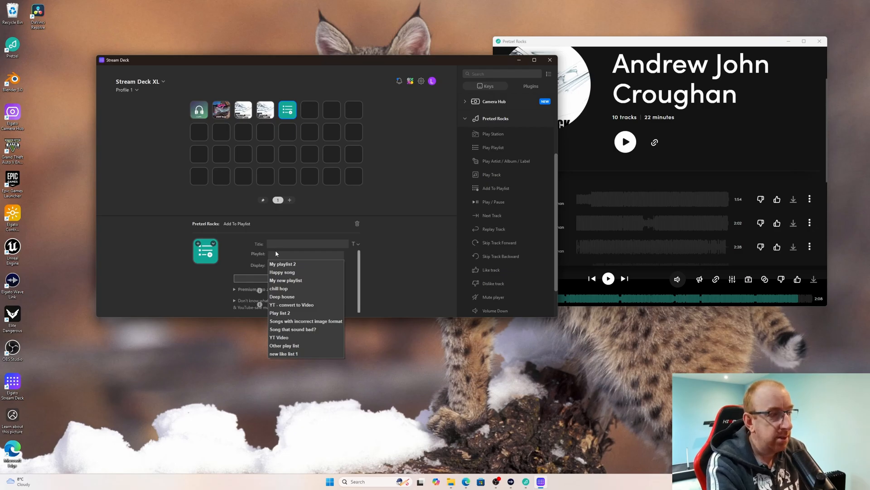
click(247, 251)
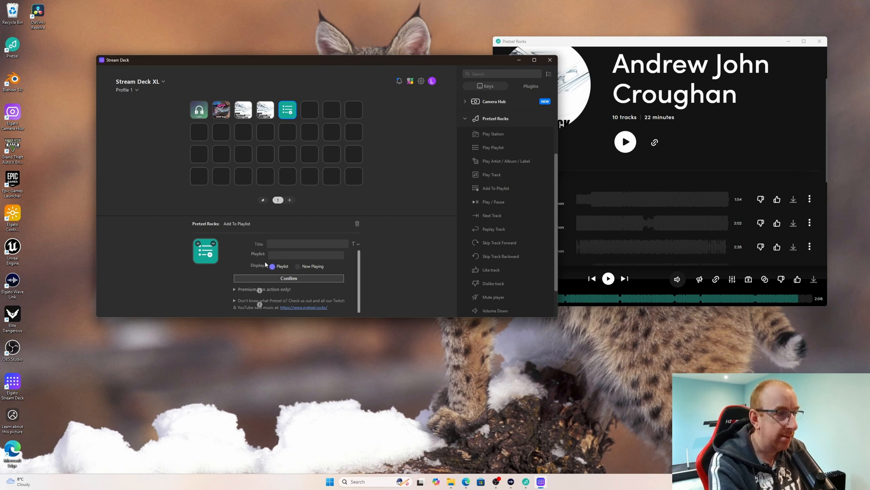
click(298, 267)
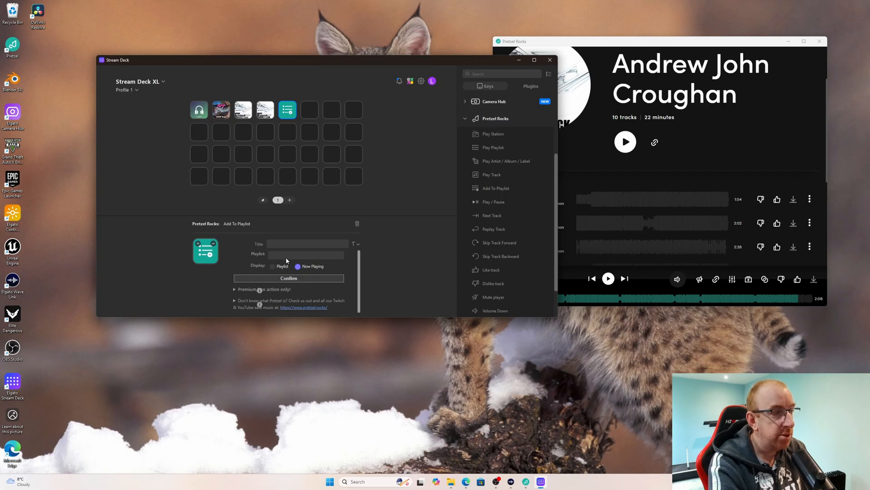
click(286, 255)
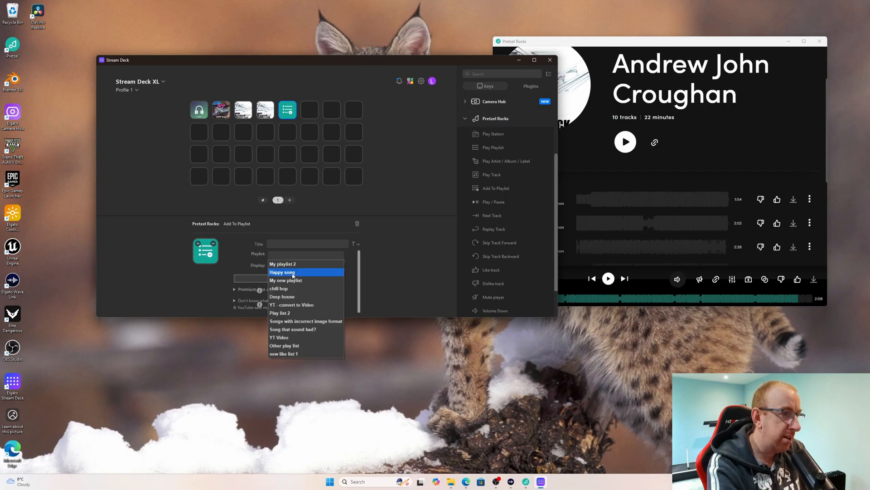
click(290, 272)
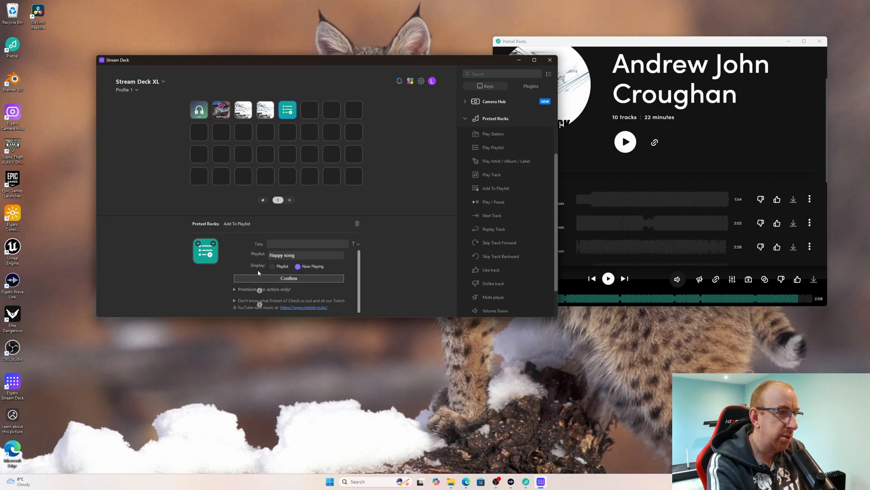
click(288, 279)
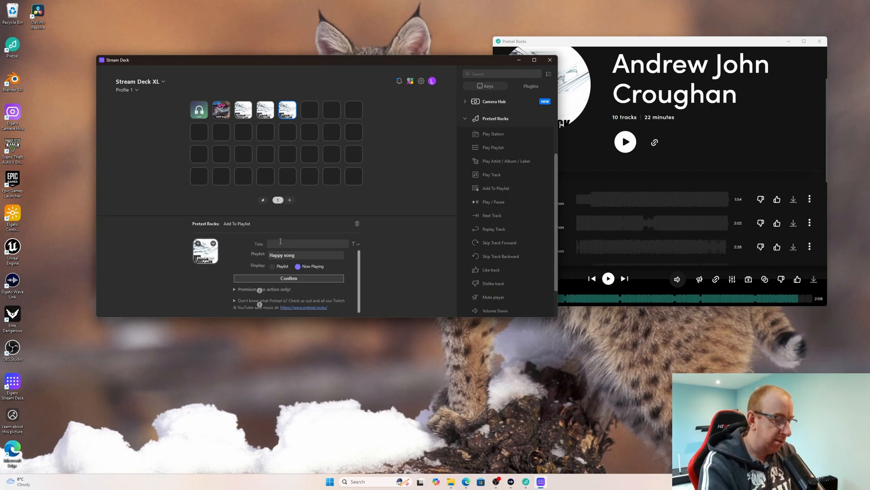
- Title the fifth key "Happy Playlist" and style the title in blue (#2a00ff) with middle alignment
text(Happy Playlist)
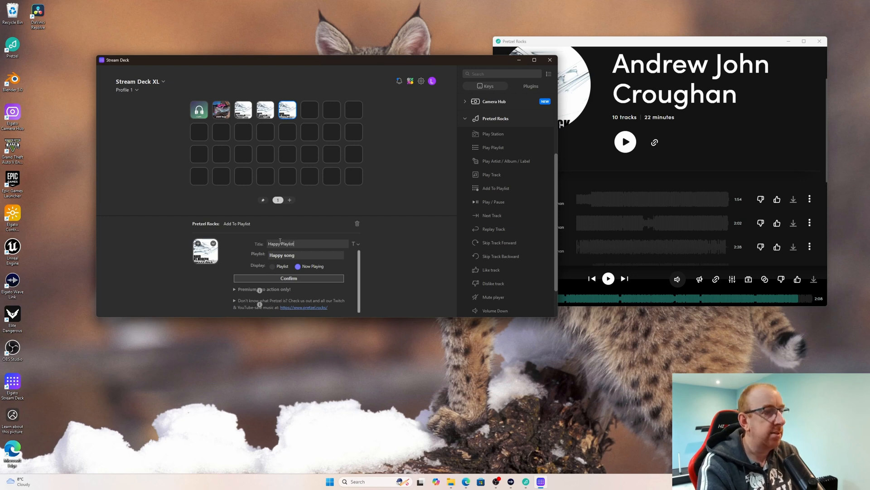
click(356, 244)
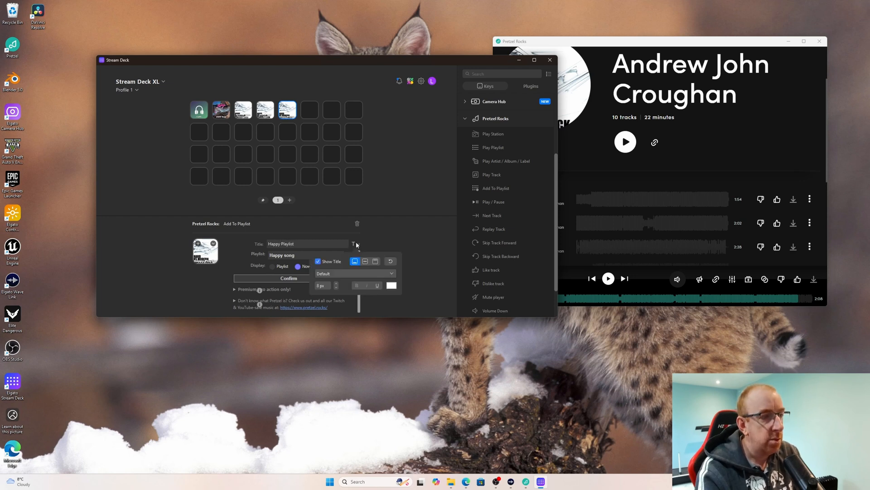
click(391, 286)
drag(368, 233, 368, 220)
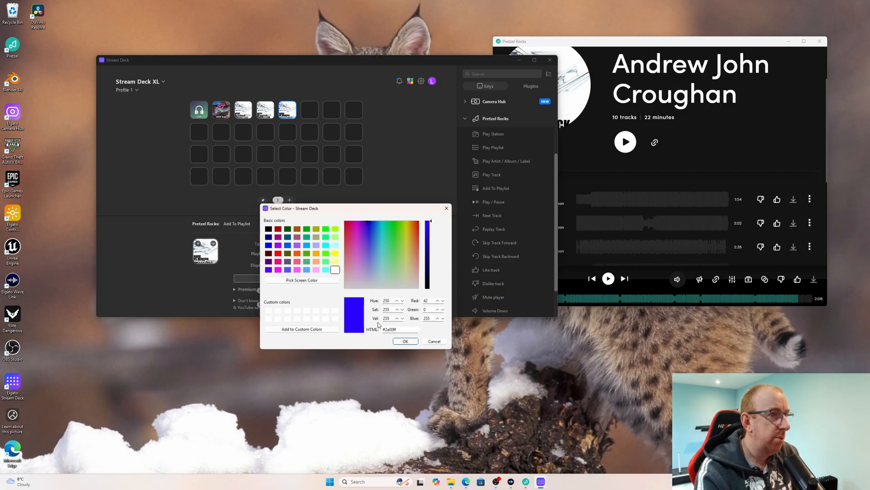
click(401, 342)
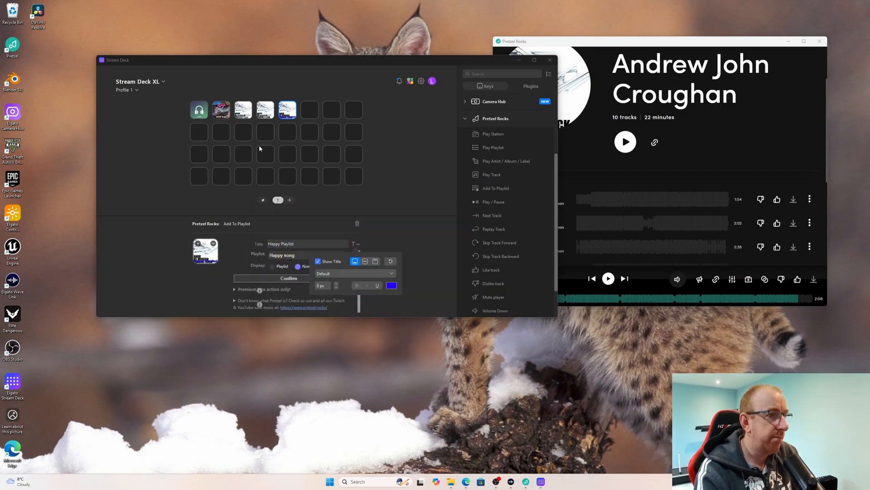
click(366, 261)
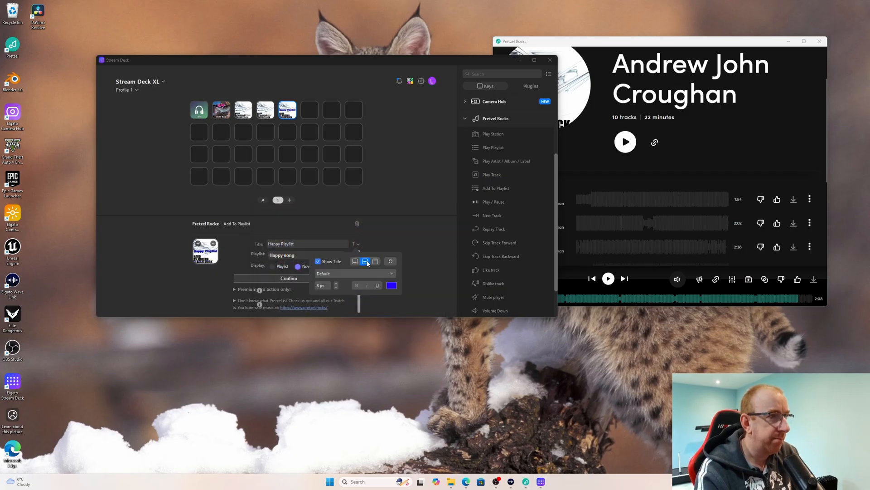
click(331, 216)
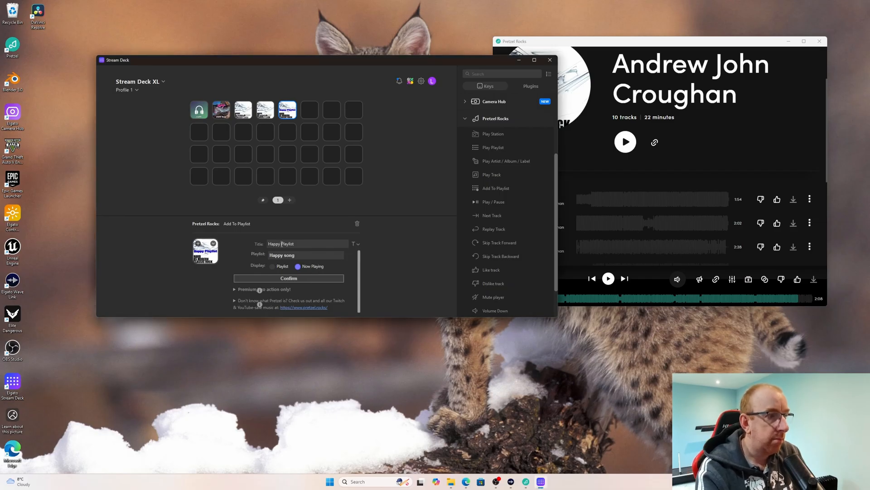
- Split the fifth key's title onto two lines after "Happy" and increase its font size
key(BackSpace)
key(Return)
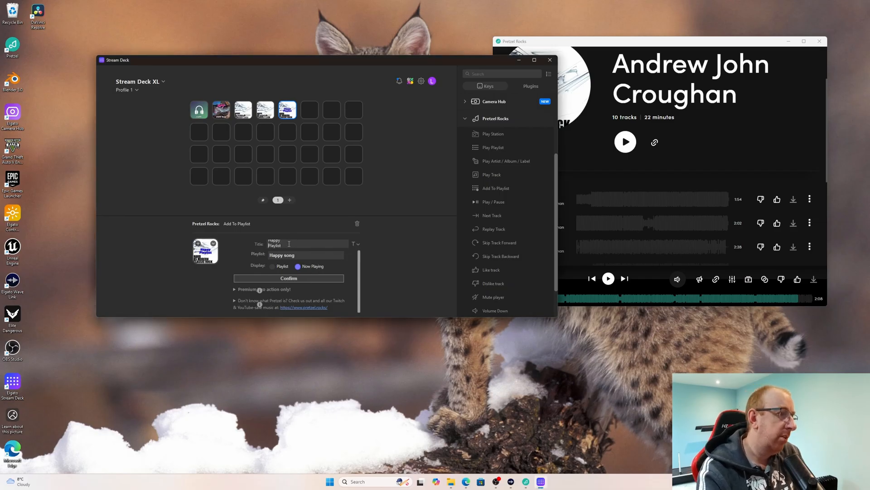
click(354, 244)
click(336, 284)
click(336, 283)
click(336, 284)
click(336, 283)
click(336, 283)
click(336, 284)
click(158, 255)
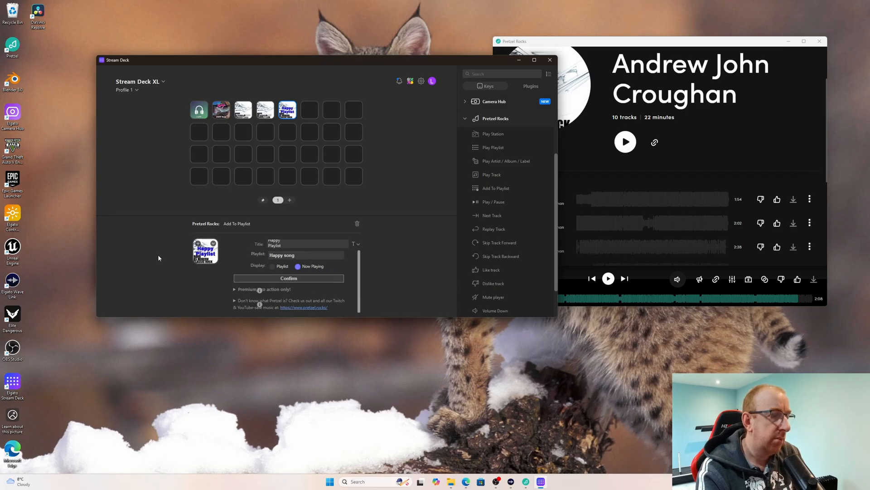
click(444, 189)
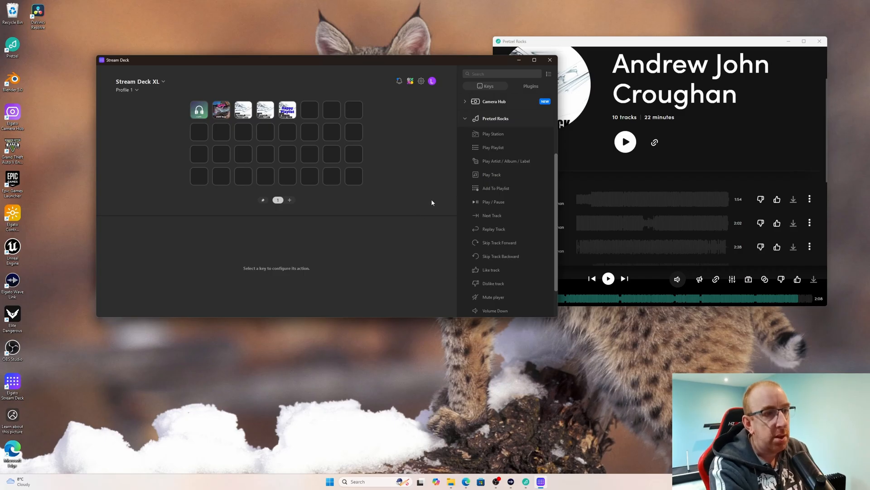
- Assign the Play / Pause action to the sixth key as Toggle, trying the Count Down track time and then setting Count Up
drag(494, 203, 307, 112)
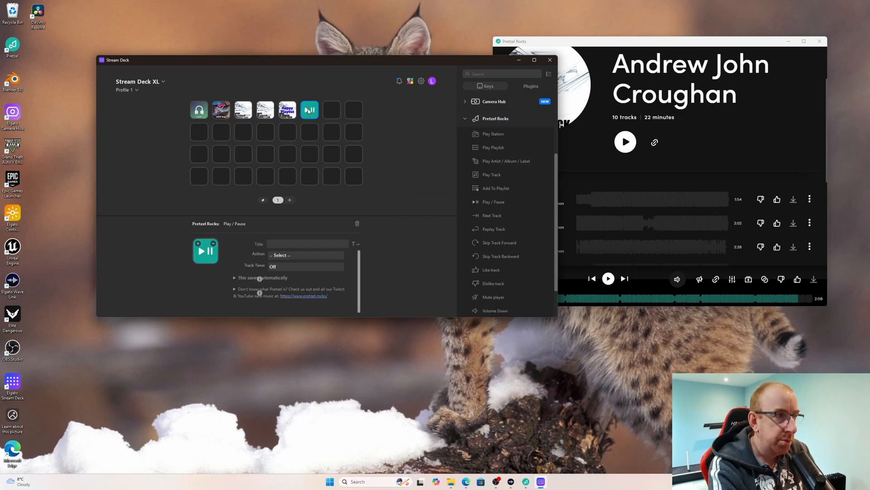
click(282, 256)
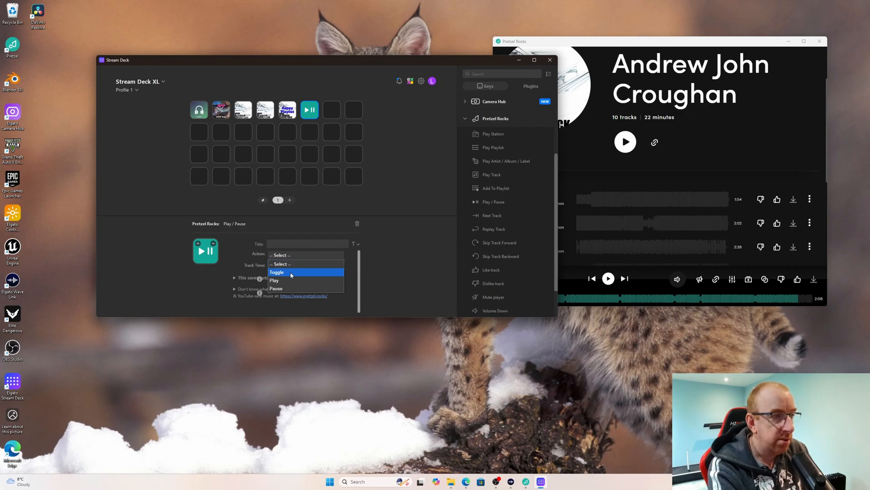
click(290, 272)
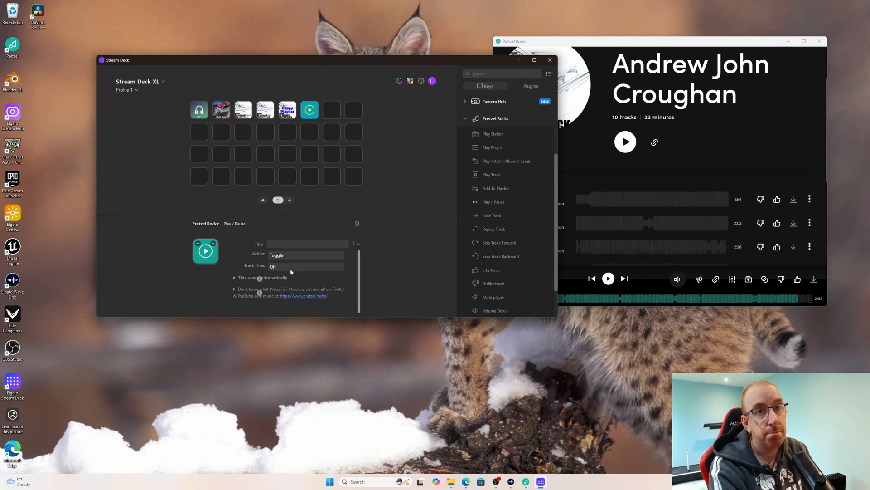
click(278, 268)
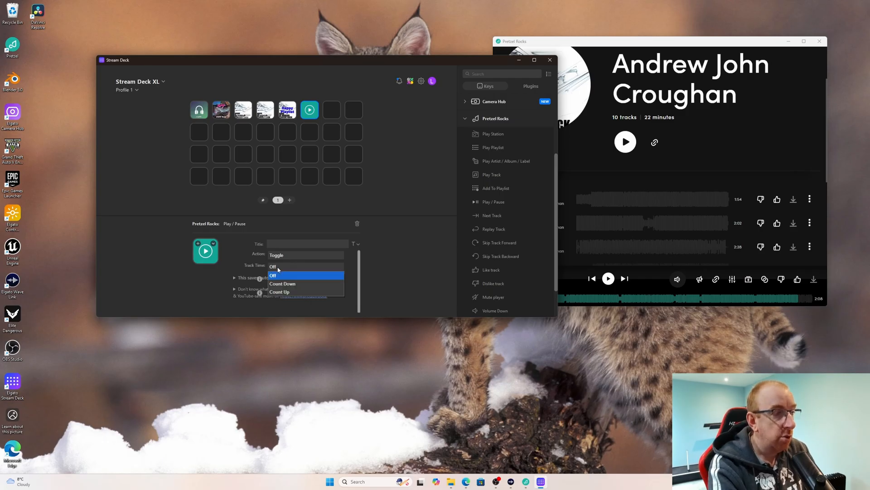
click(272, 283)
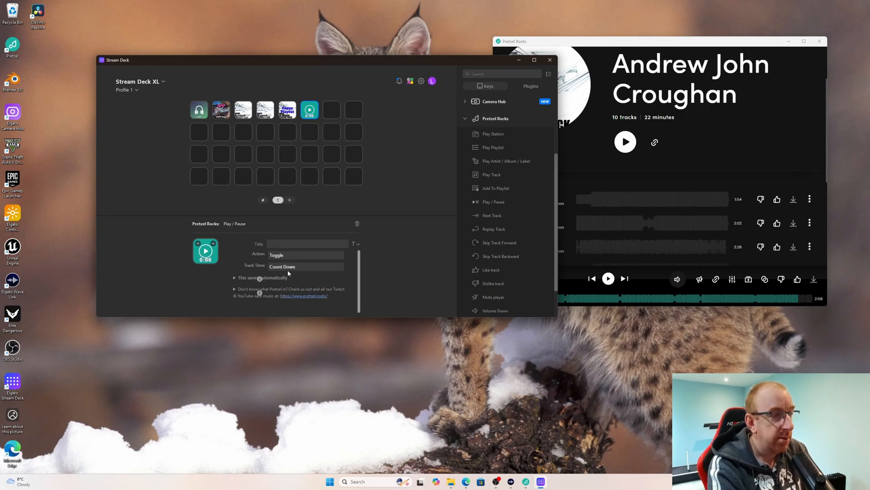
click(288, 269)
click(269, 294)
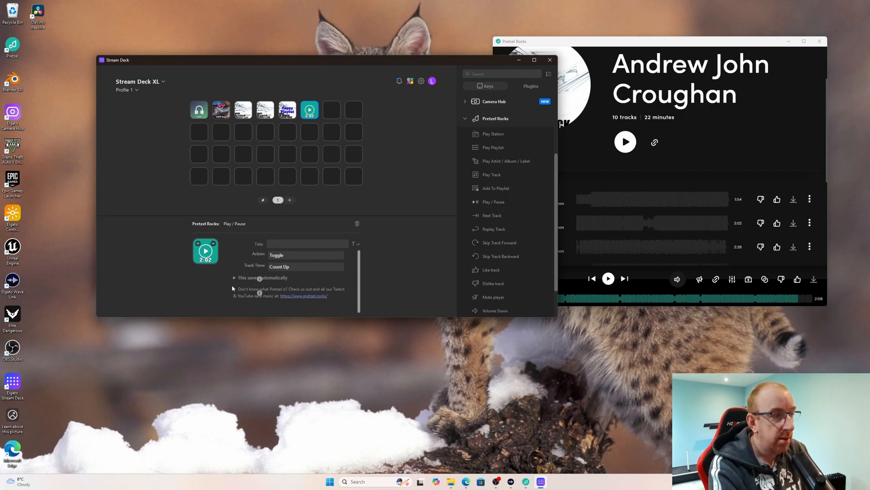
- Switch the sixth key's playback action to Play and then to Pause
click(288, 267)
click(288, 256)
click(299, 253)
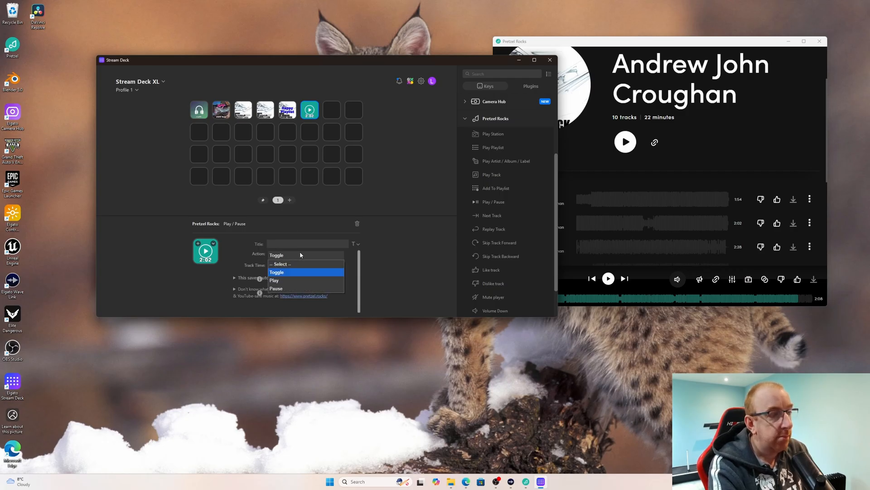
click(281, 281)
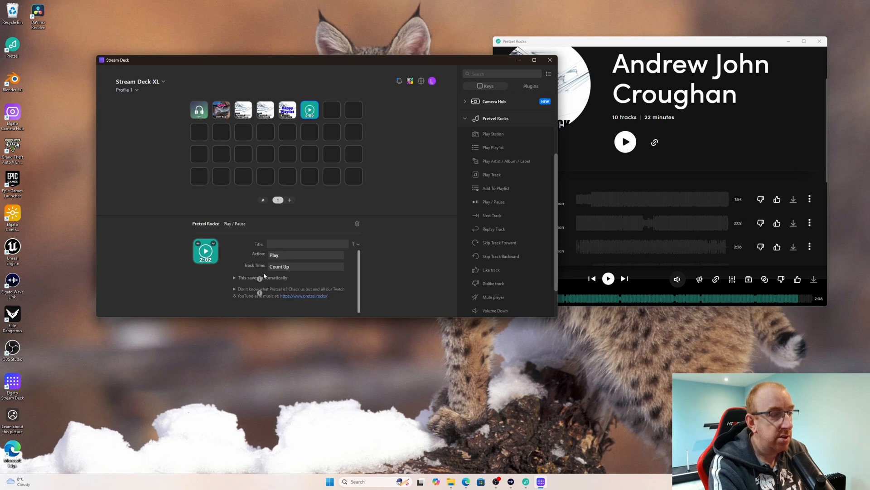
click(281, 255)
click(275, 288)
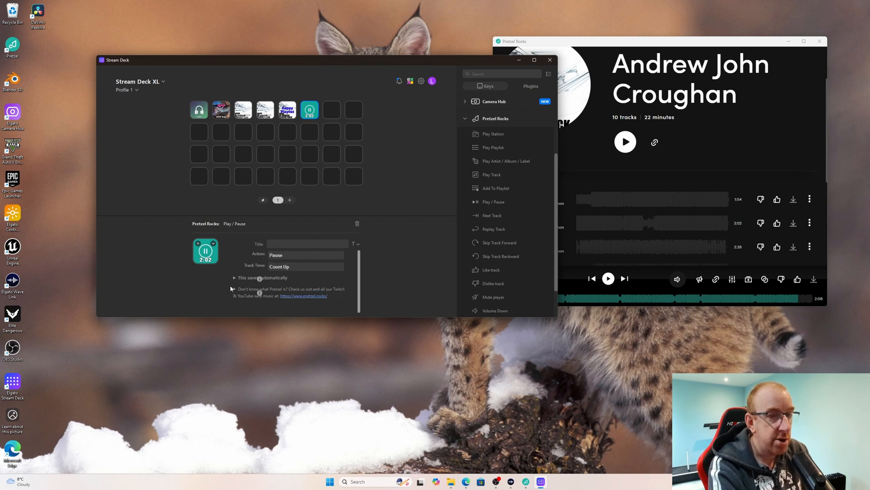
- Assign Next Track and Replay Track to the first row's last two keys, and Skip Track Backward and Skip Track Forward to the keys below them
drag(490, 218, 333, 112)
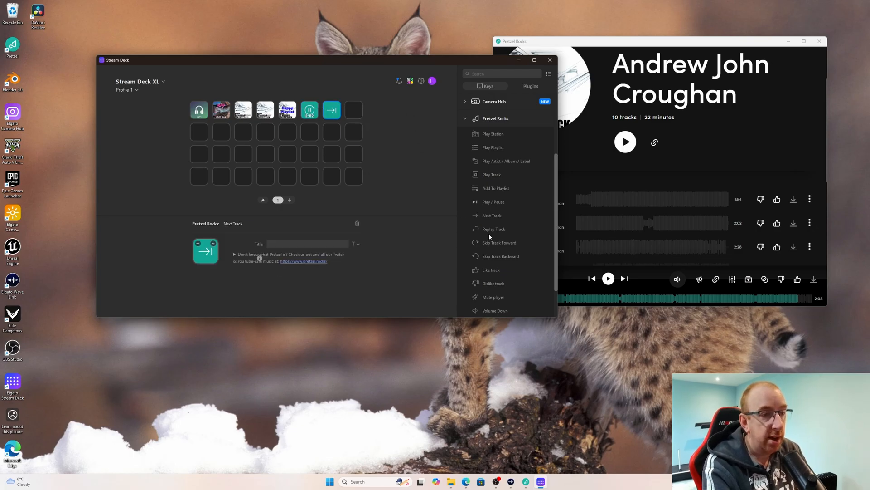
drag(488, 232, 356, 112)
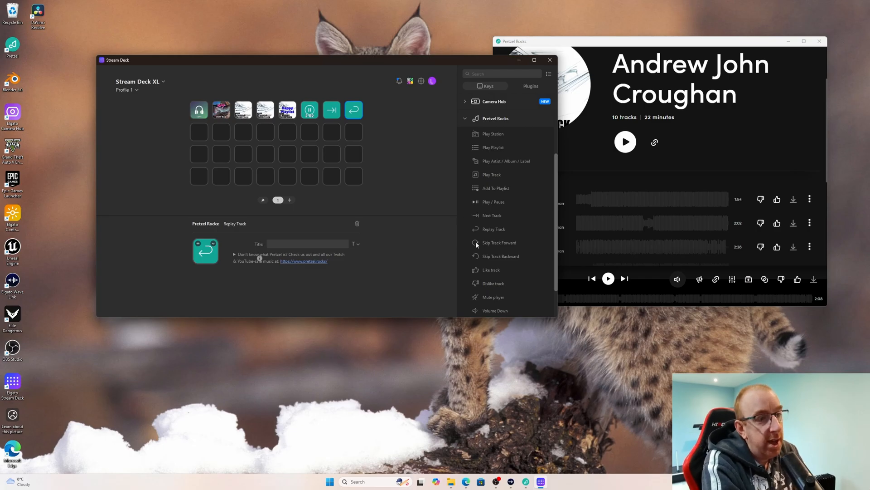
drag(491, 242, 354, 134)
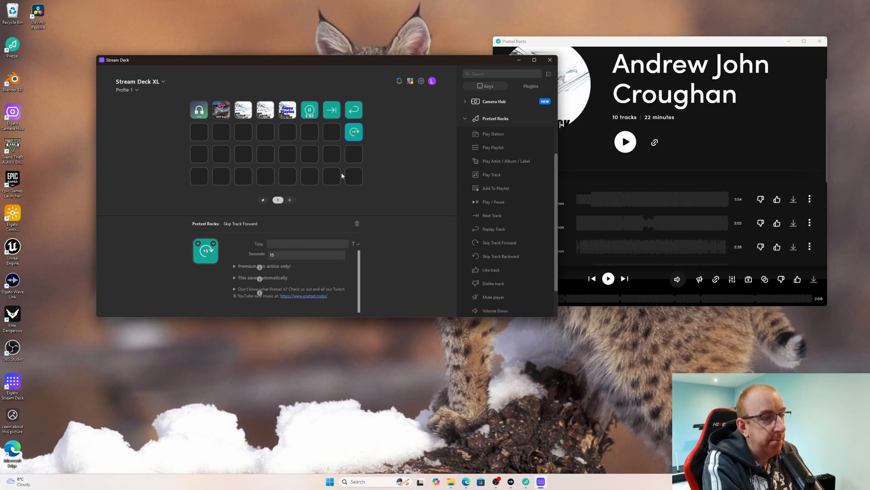
double_click(280, 258)
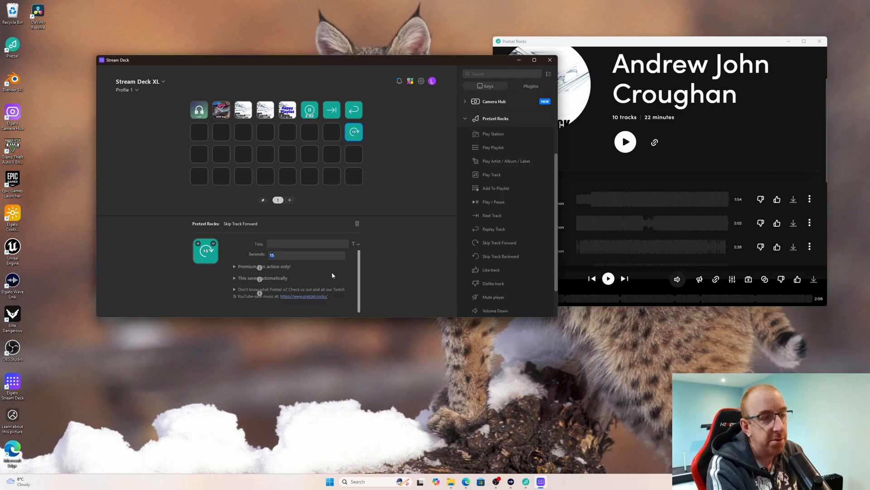
drag(491, 257, 331, 131)
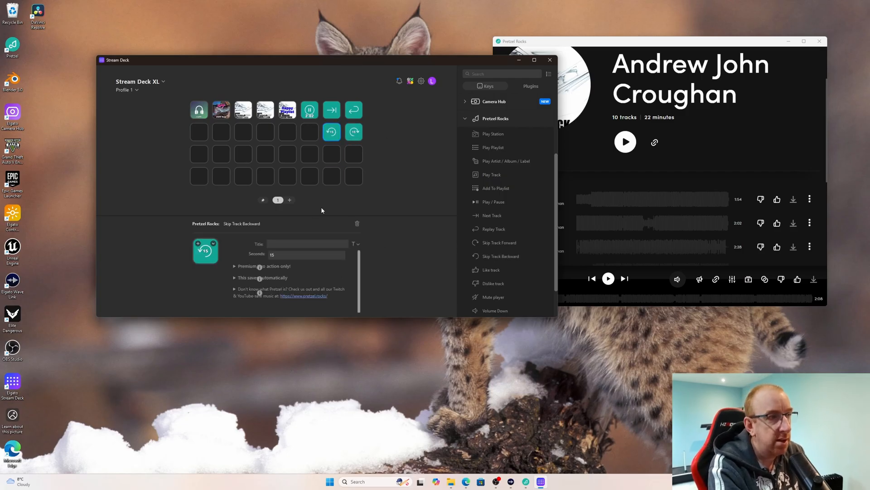
- Assign Like track to the second row's sixth key and Dislike track to its fifth key
drag(493, 271, 309, 133)
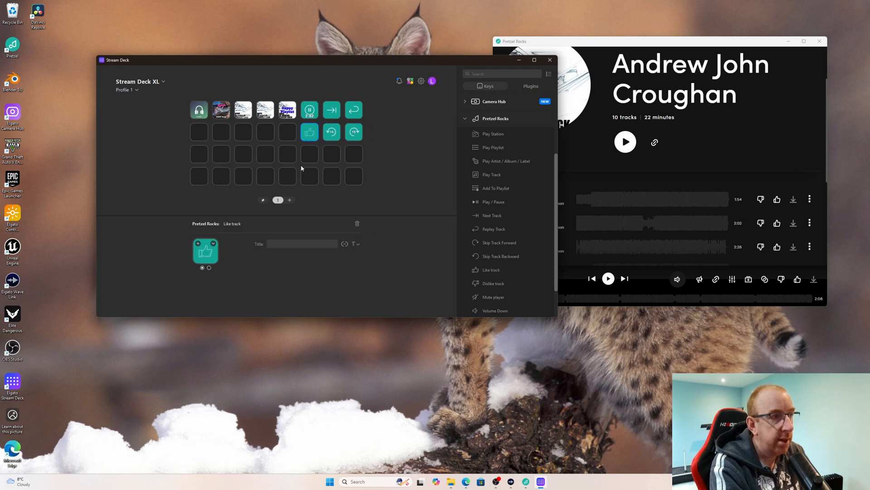
drag(487, 284, 287, 133)
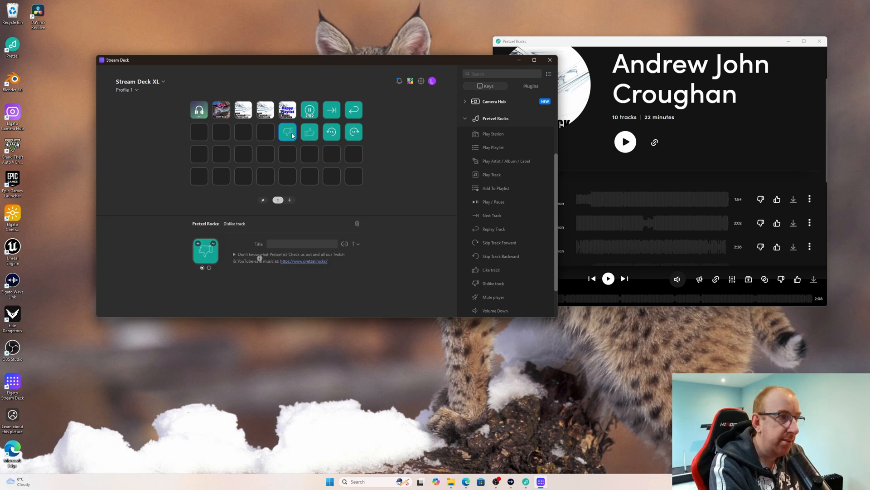
click(314, 136)
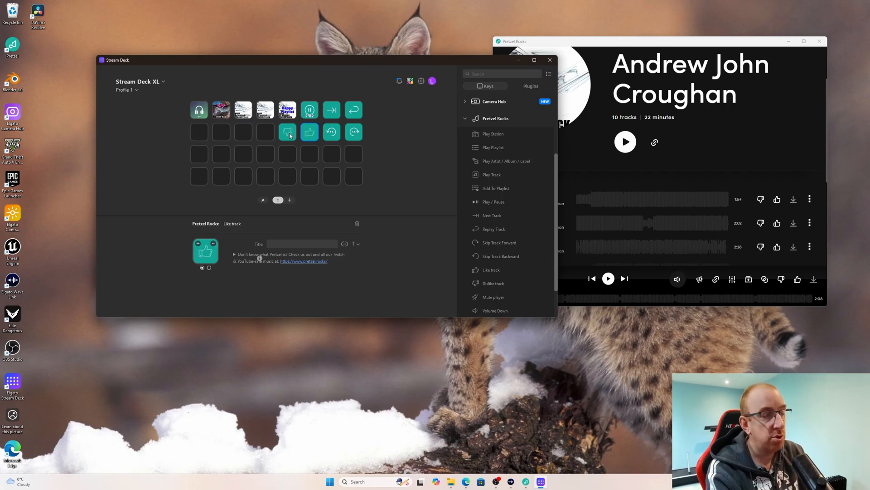
- Assign Volume Up, Volume Down and Mute player to the second row's second to fourth keys, and Set Volume to the third row's fourth key
scroll(503, 245, down, 2)
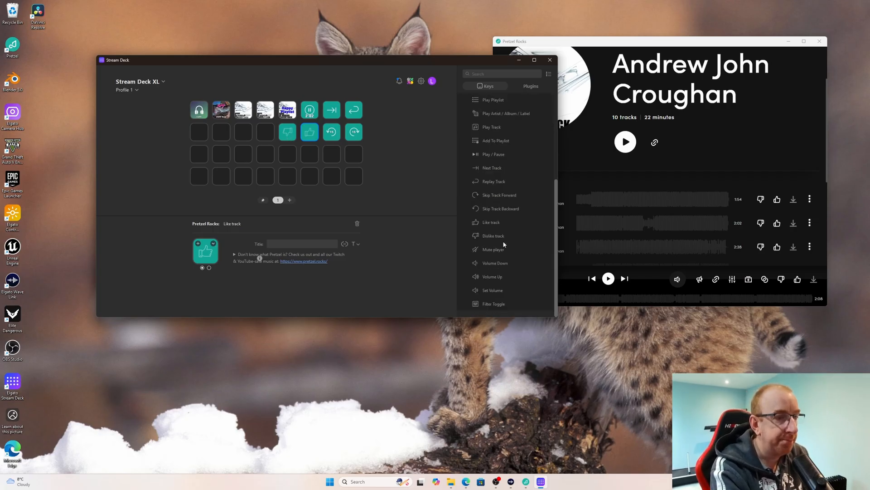
drag(484, 257, 266, 132)
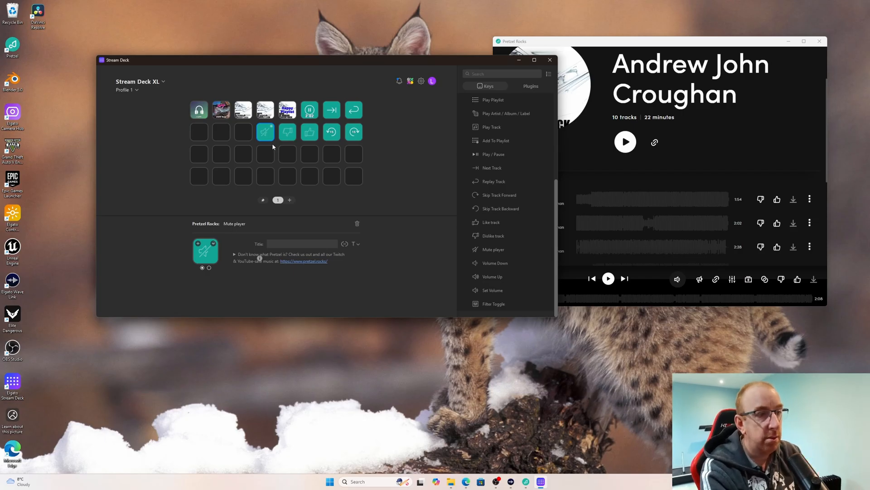
drag(493, 263, 241, 133)
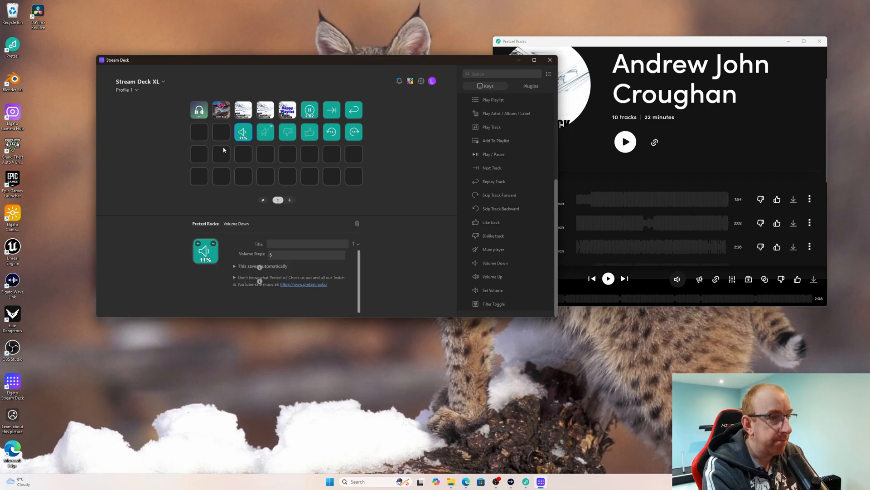
drag(499, 277, 221, 136)
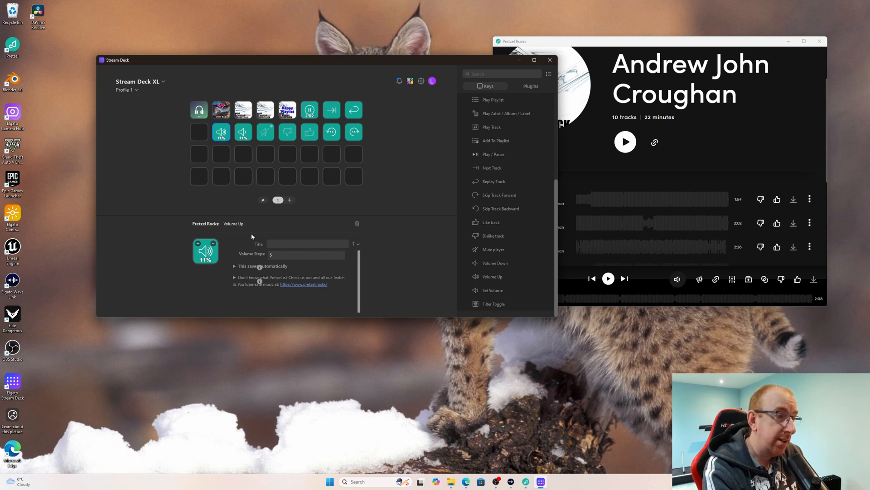
drag(281, 253, 238, 261)
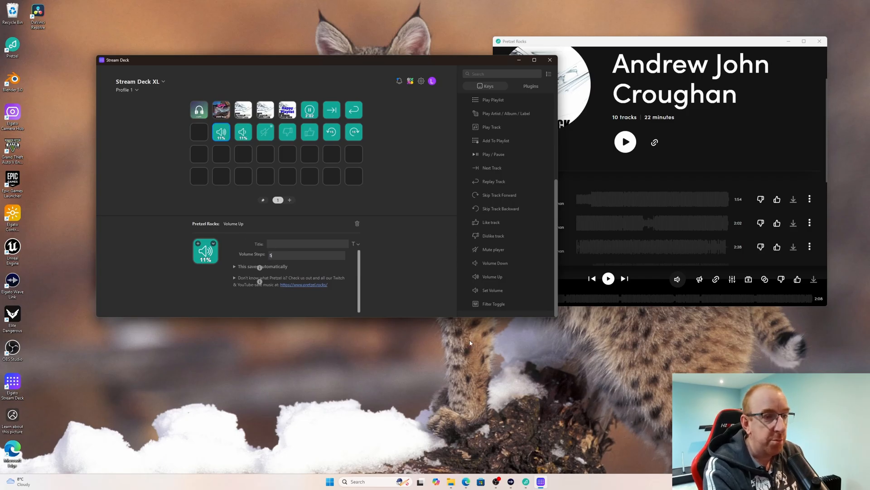
drag(493, 290, 267, 157)
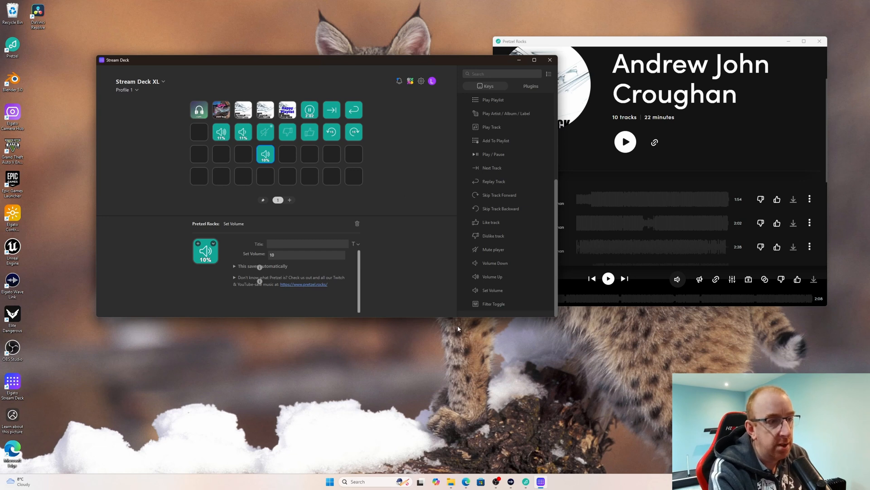
- Assign the Filter Toggle action to each of the last three keys in the fourth row
drag(490, 306, 310, 177)
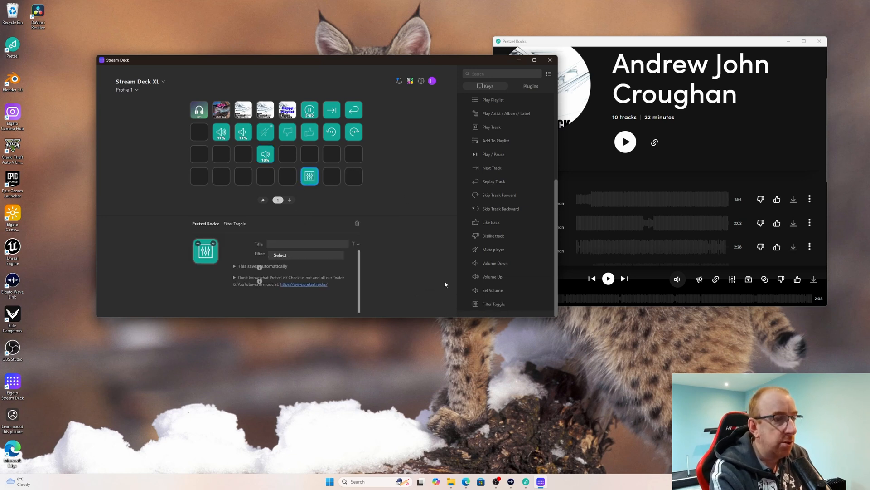
drag(489, 307, 332, 177)
drag(484, 305, 354, 179)
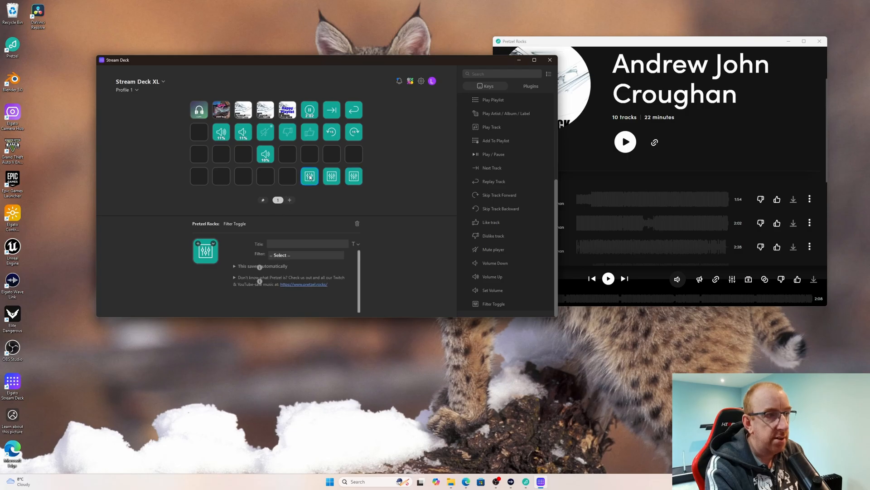
- Set the three Filter Toggle keys to Allow Mature, Instrumental and YouTube Safe in order, and check each key's filter
click(285, 256)
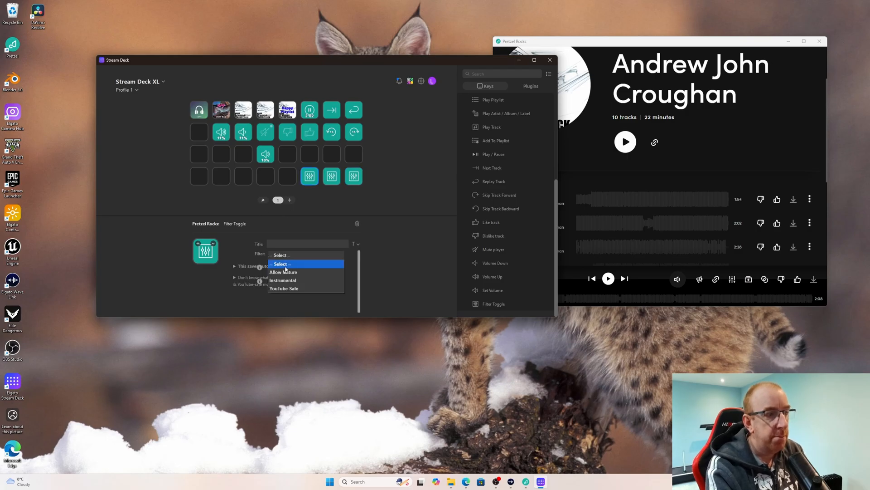
click(287, 272)
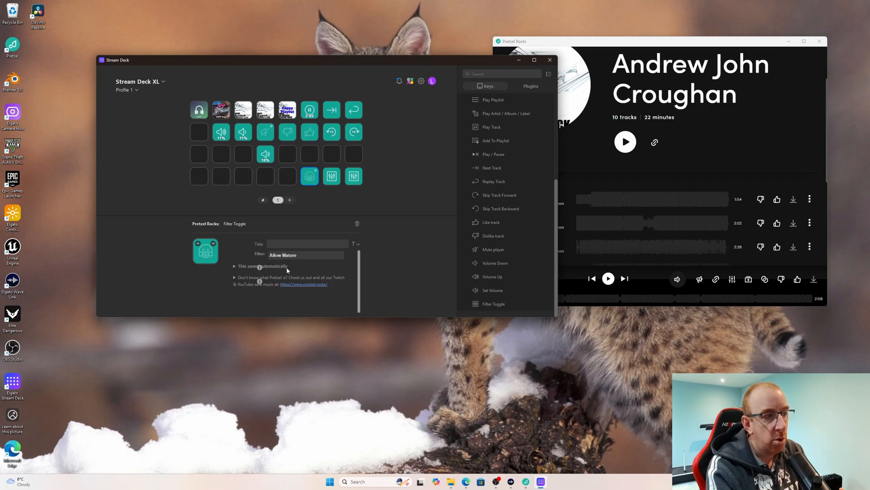
click(331, 175)
click(289, 256)
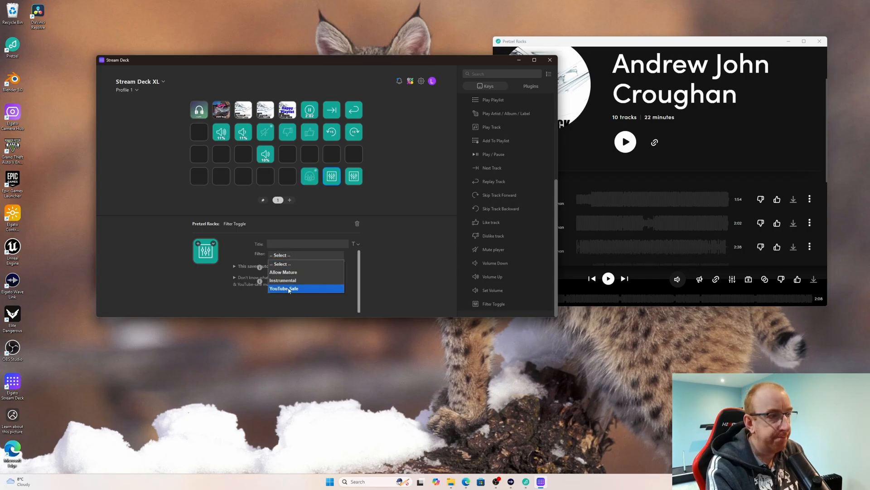
click(286, 281)
click(292, 256)
click(282, 288)
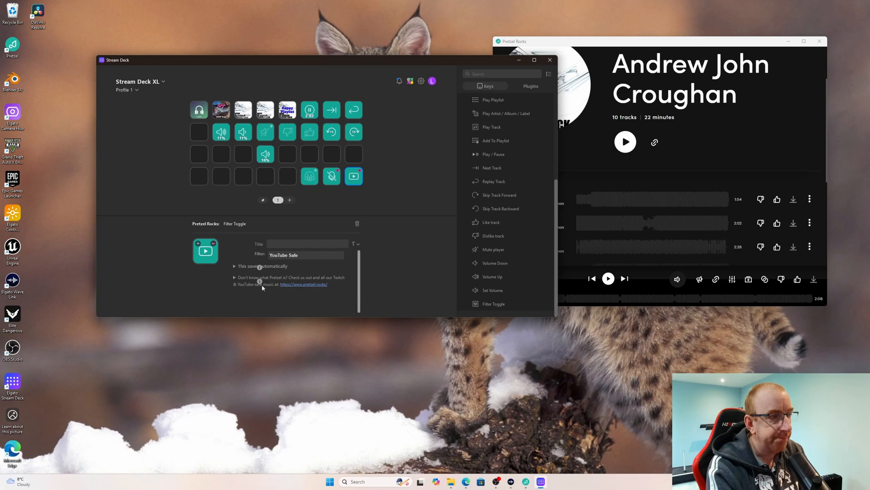
click(312, 177)
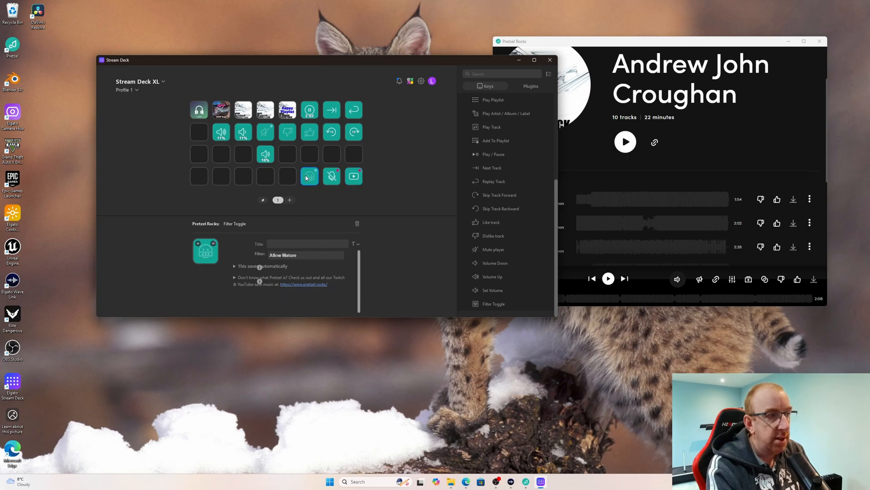
click(331, 177)
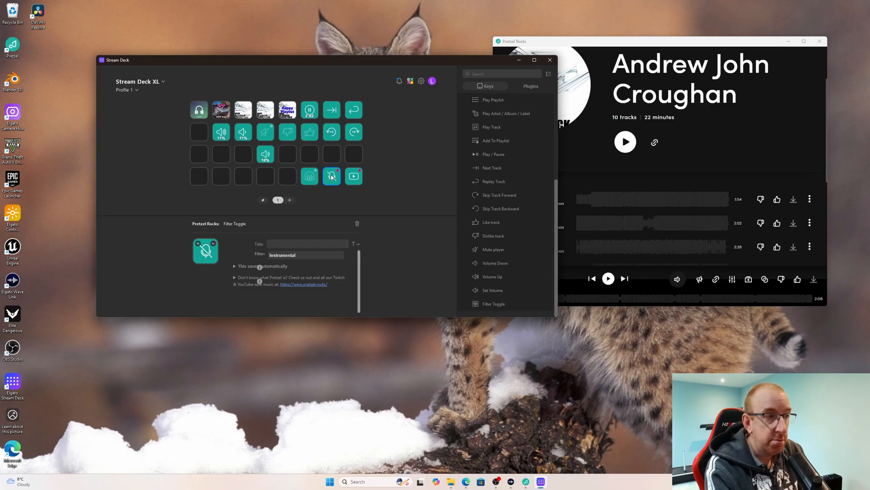
click(355, 176)
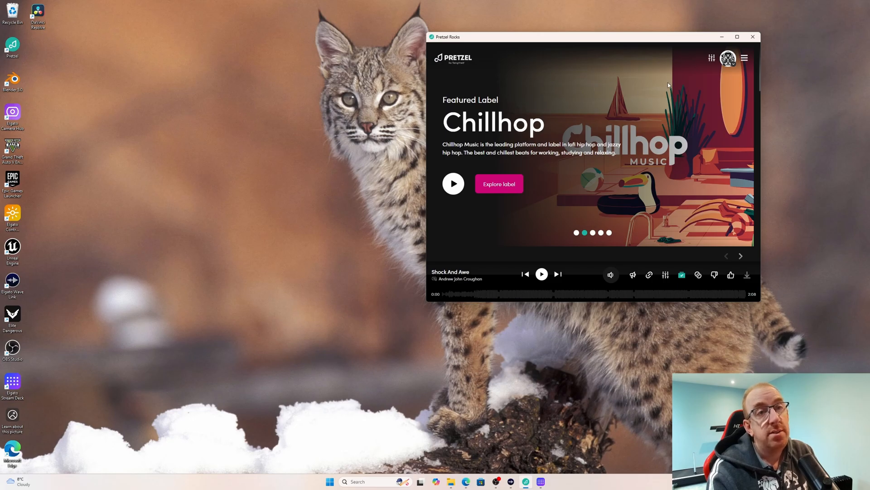
- Switch to Pretzel Rocks, open the Disliked Tracks list in My Music and examine its tracks
click(745, 59)
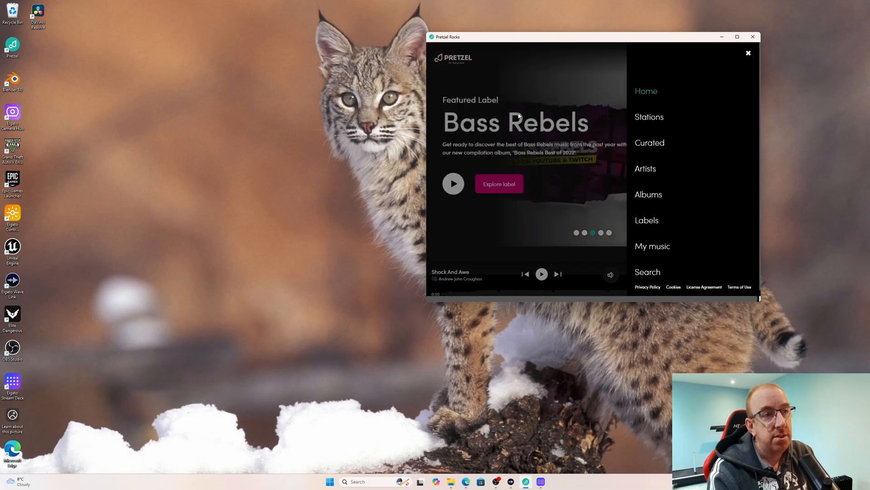
drag(550, 45, 497, 62)
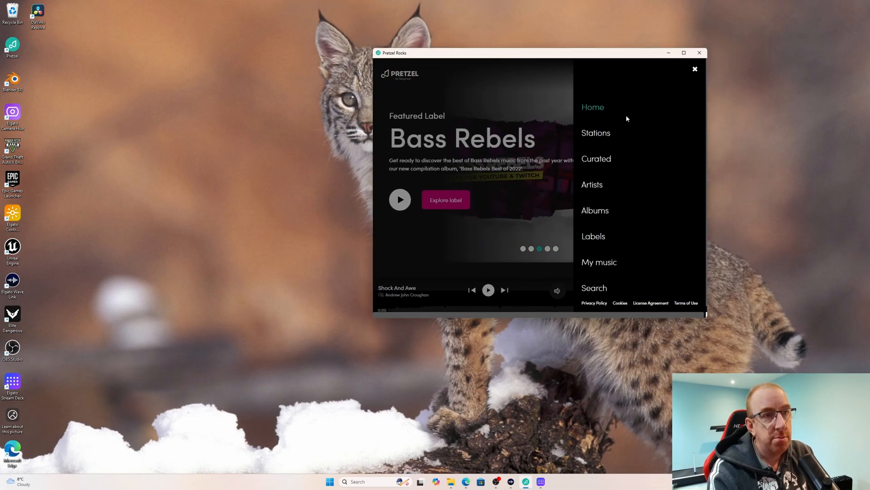
click(694, 69)
click(691, 74)
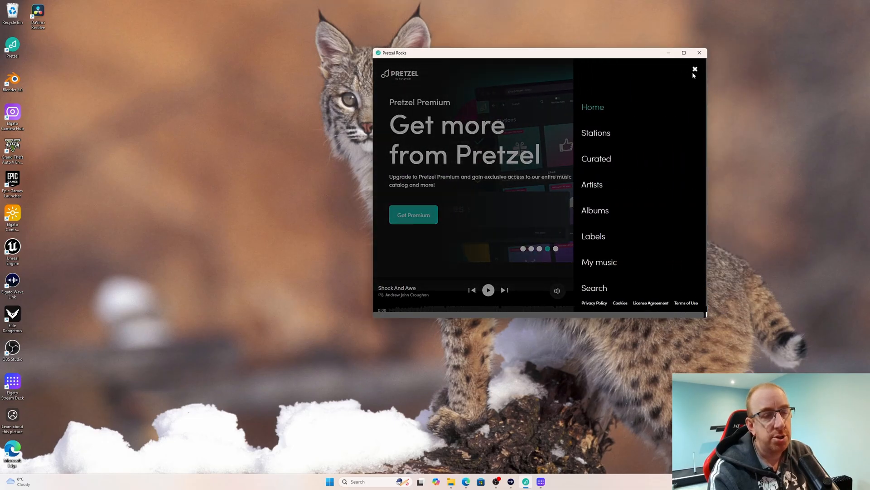
click(599, 263)
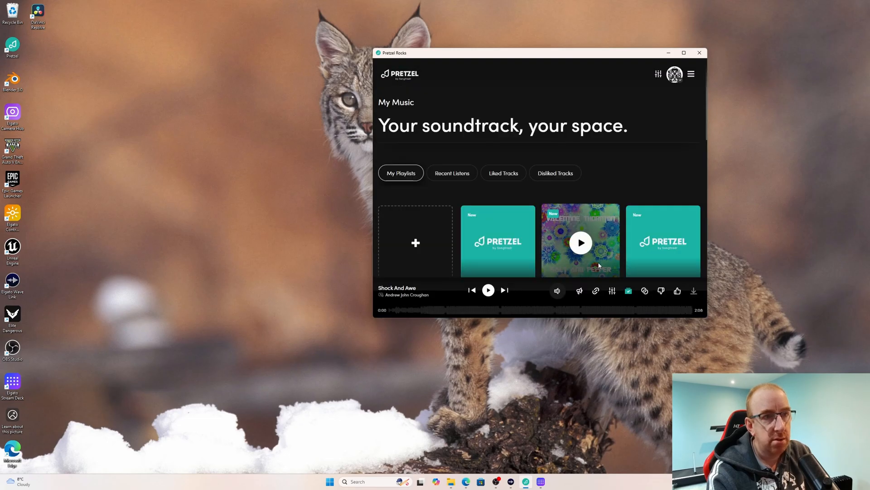
click(551, 175)
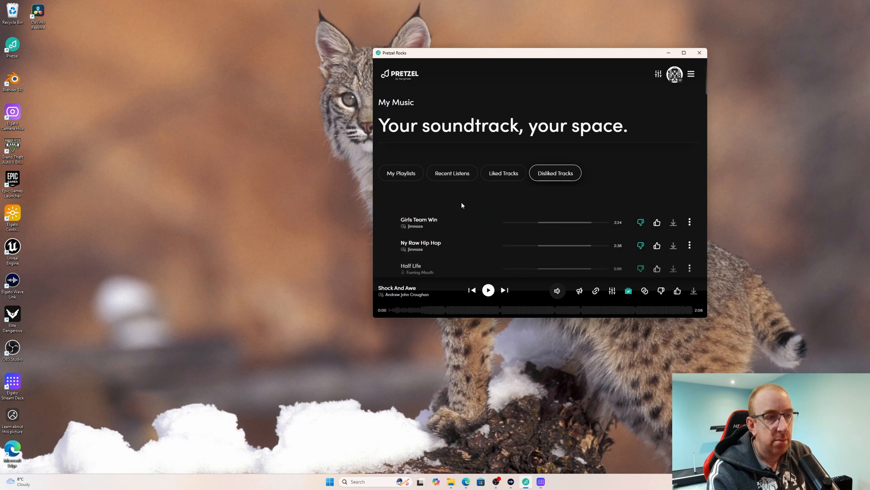
click(639, 224)
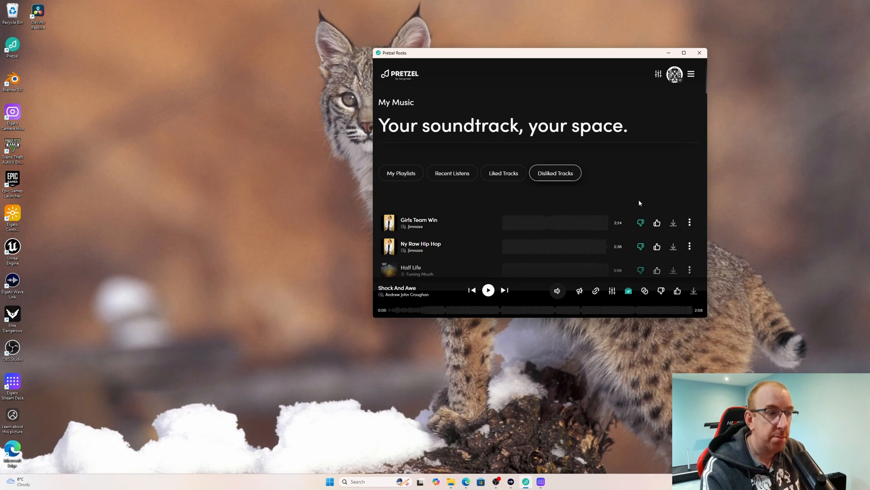
scroll(636, 175, down, 1)
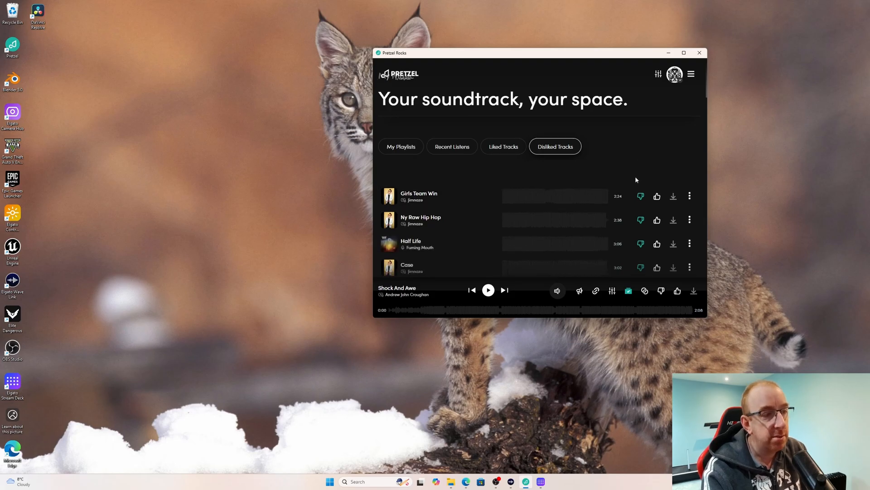
click(641, 236)
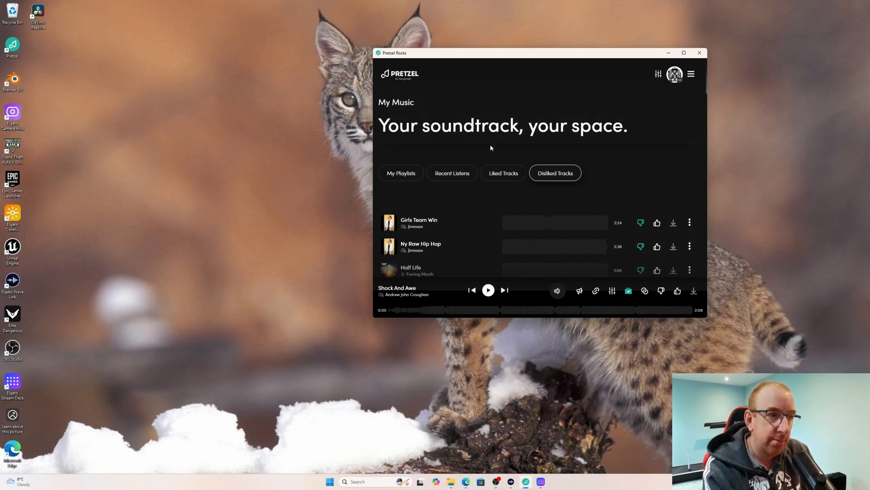
- Create a new playlist named "Call it something" in My Playlists, leaving its description empty
click(401, 176)
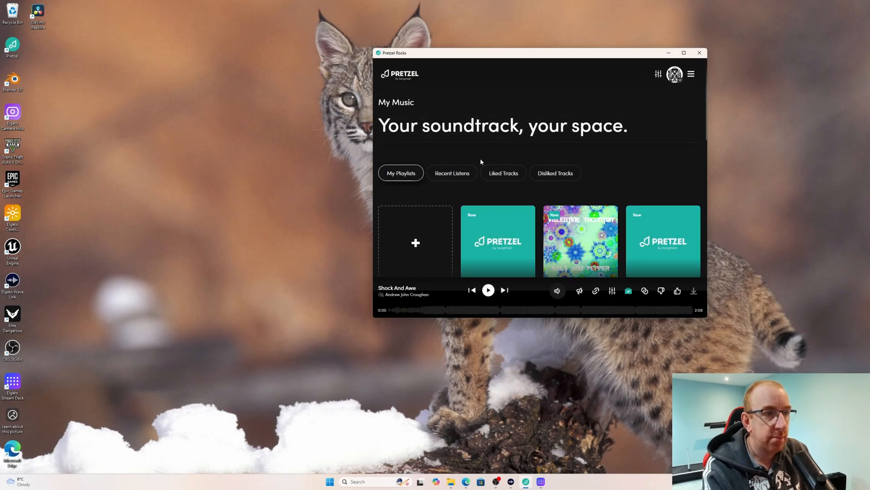
double_click(498, 55)
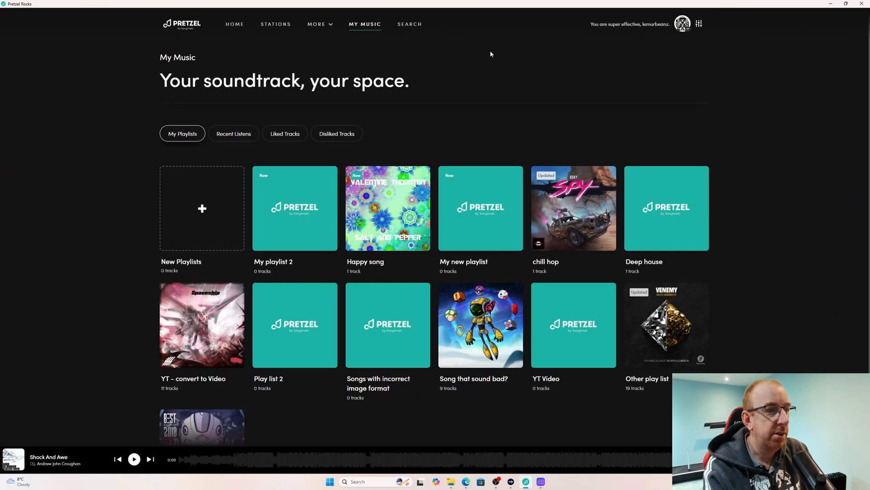
click(203, 208)
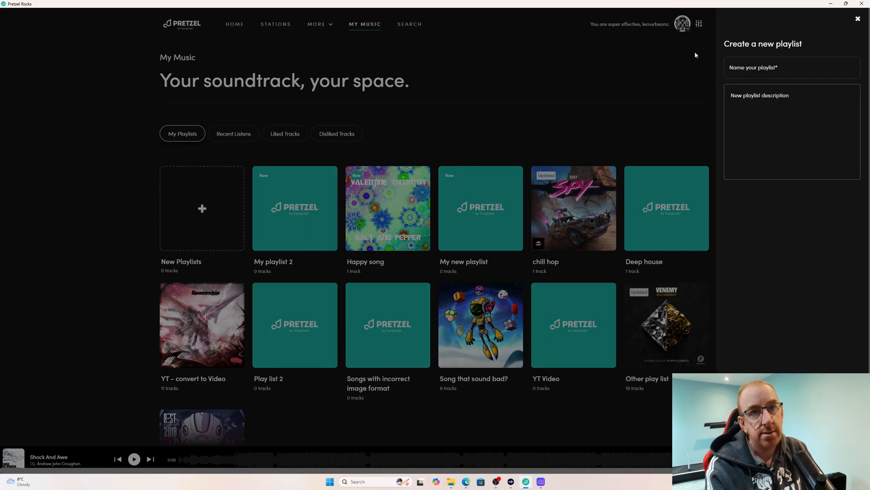
click(743, 66)
text(Call it)
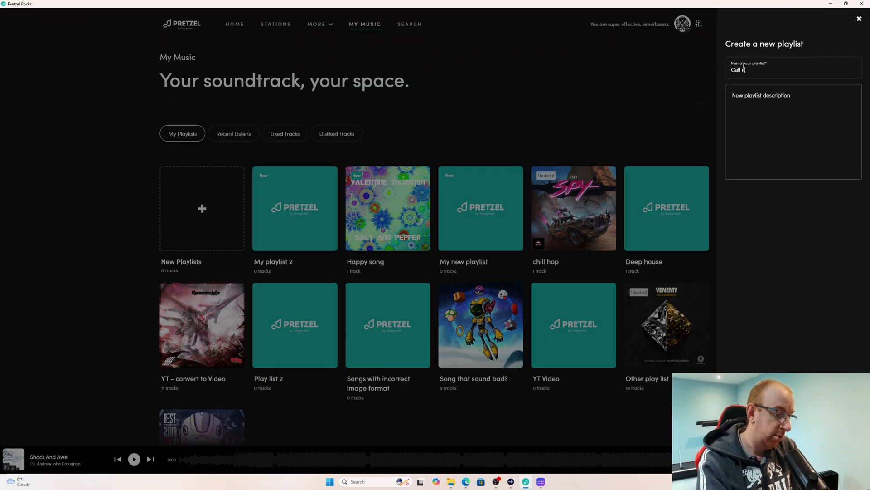
text( somthing)
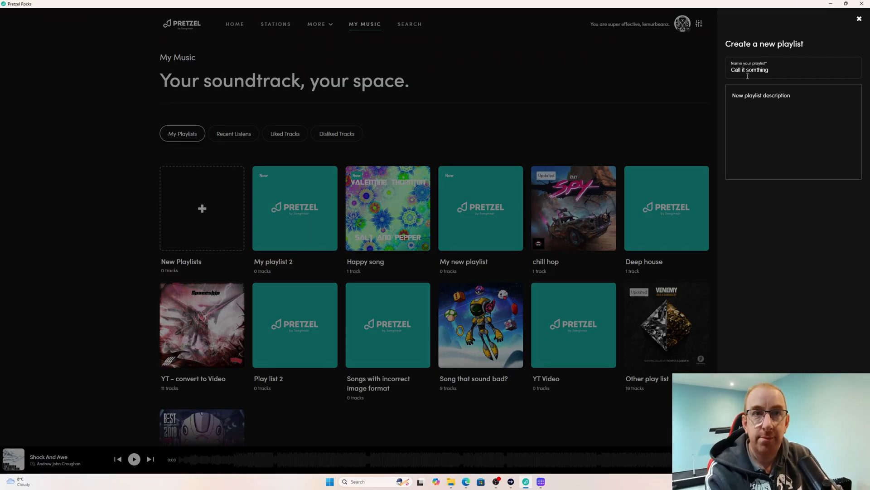
click(756, 70)
text(e)
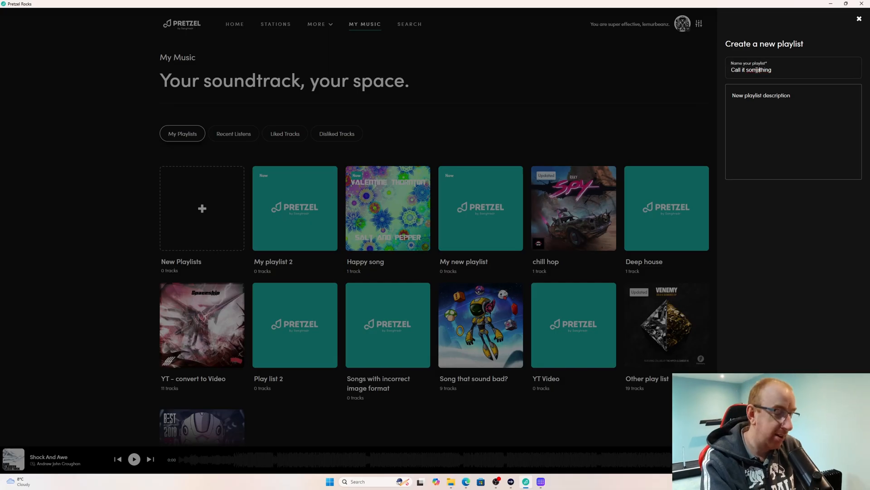
click(762, 157)
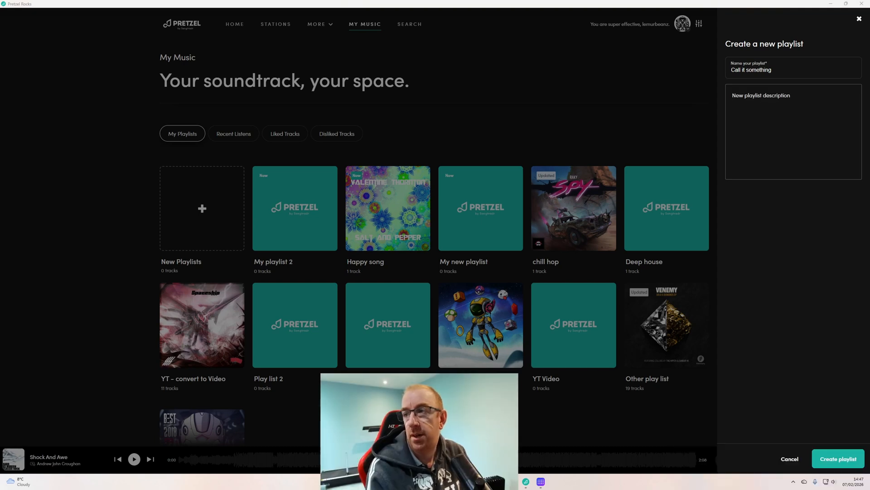
click(832, 460)
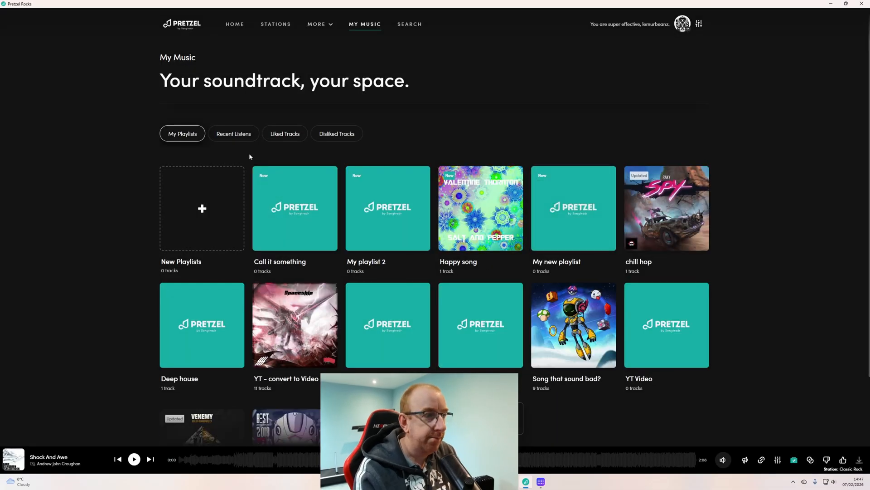
- Open the "Call it something" playlist and go from it to discovering music, searching for "heavy rock"
click(301, 213)
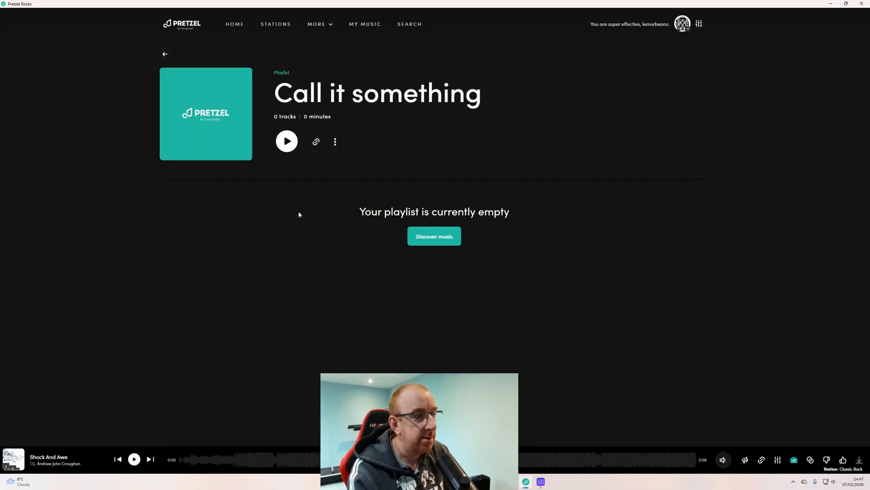
click(435, 236)
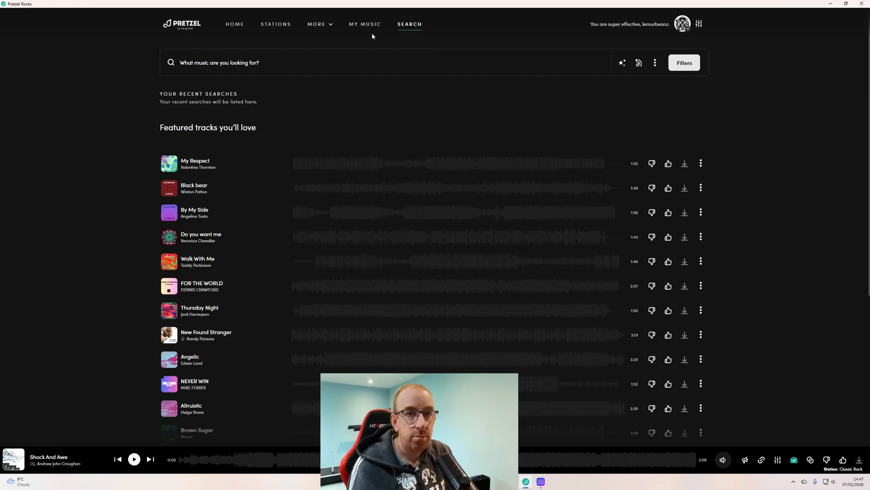
click(313, 58)
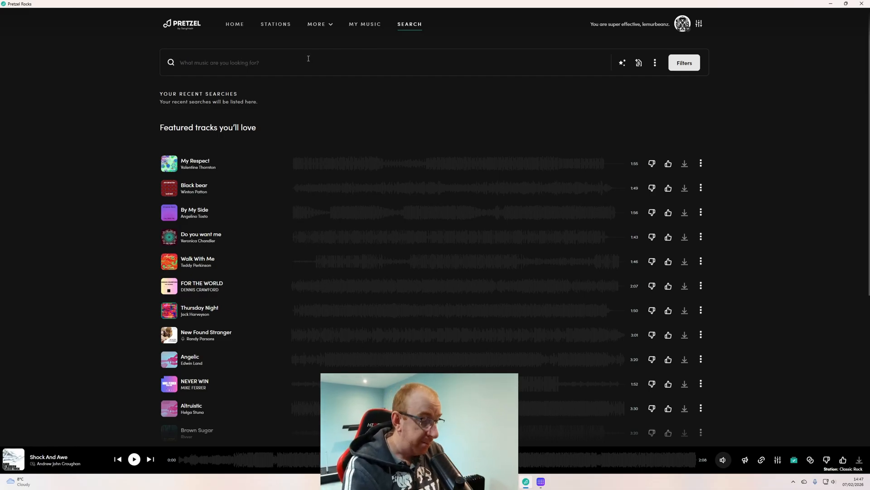
text(heavy rock)
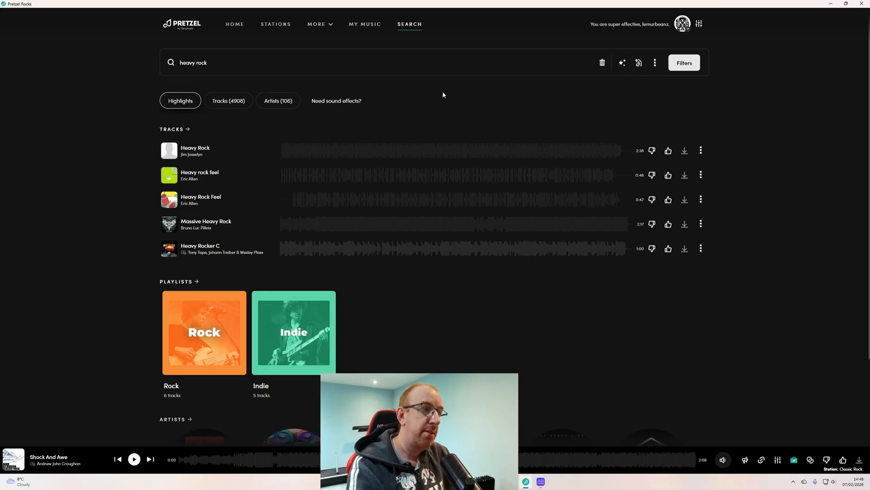
- Add the first search result, the track Heavy Rock, to the "Call it something" and "Deep house" playlists
click(700, 150)
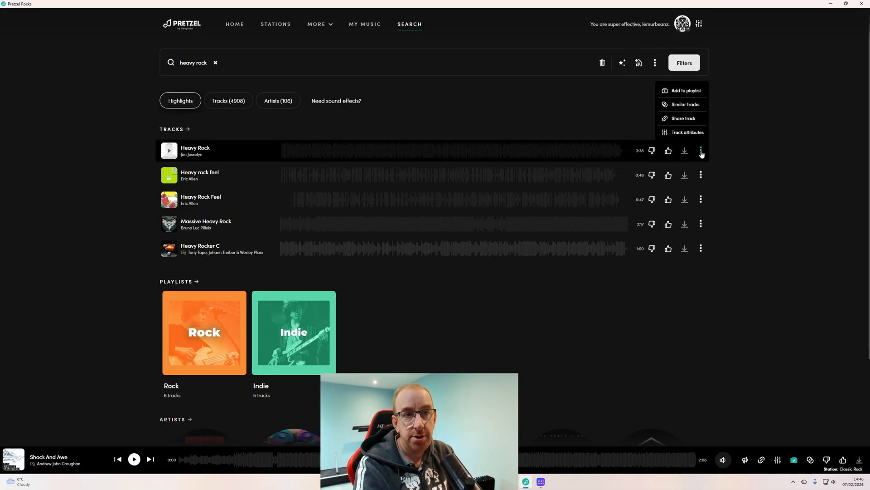
click(689, 93)
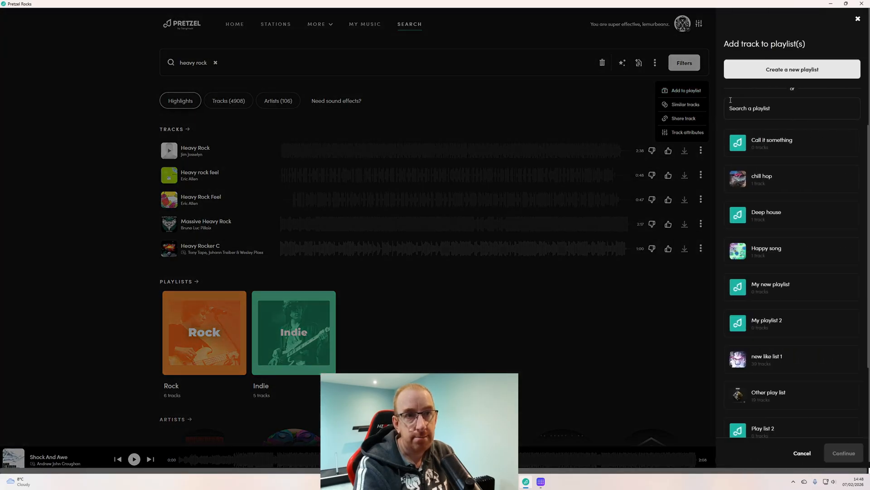
click(767, 146)
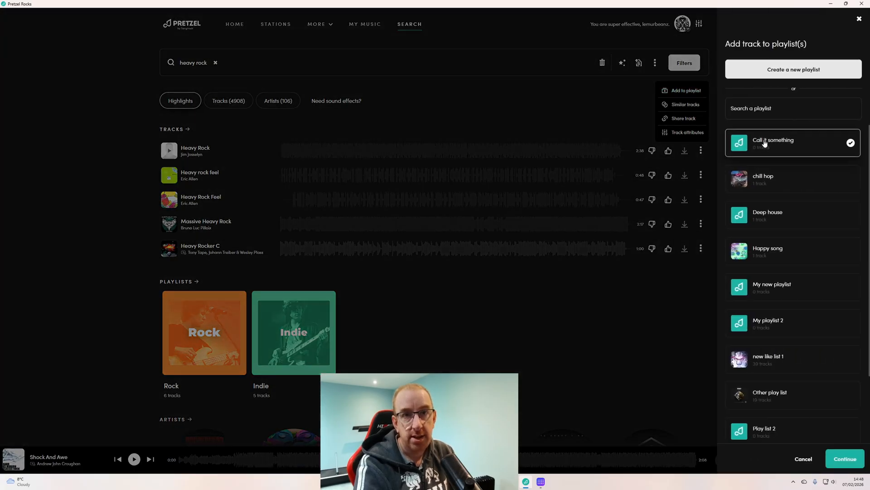
click(775, 211)
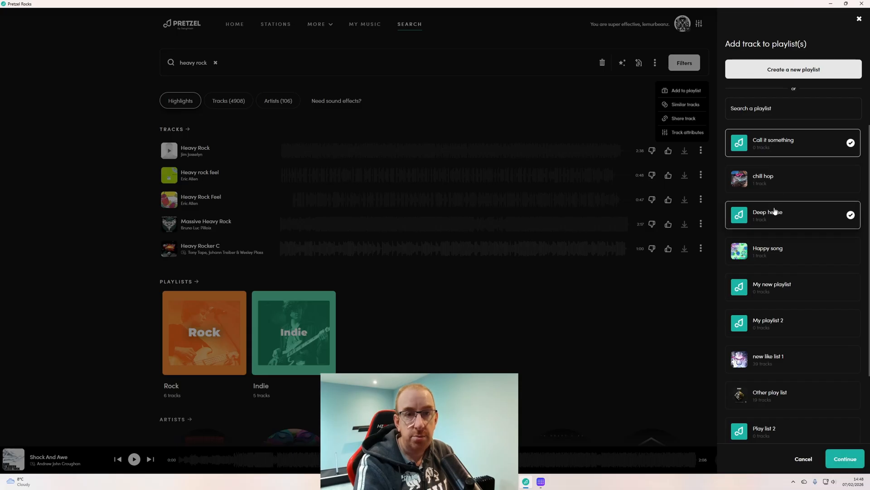
click(845, 459)
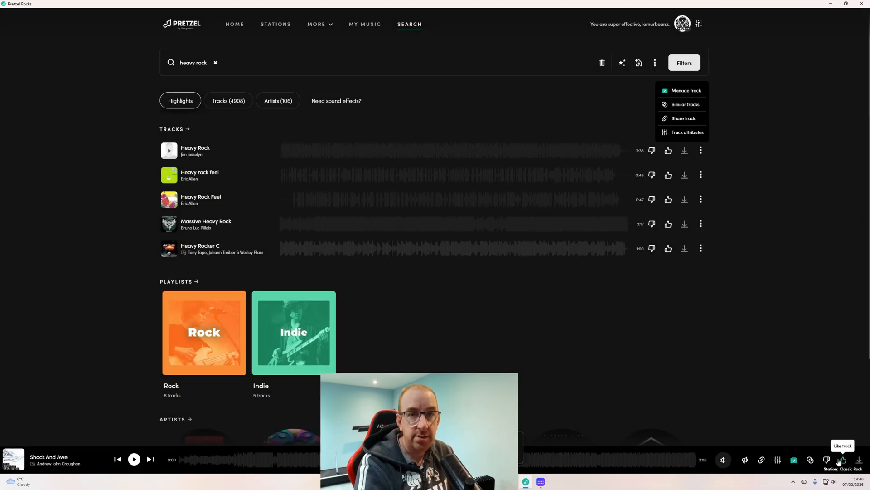